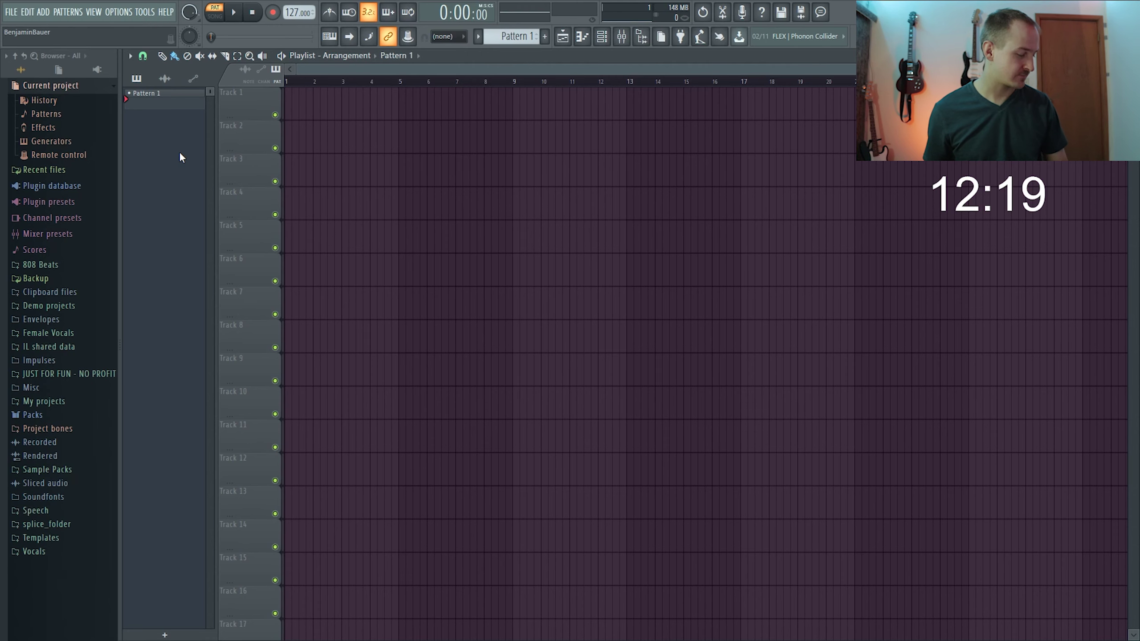
Drop the ADEN_Kick_LibraryThugs sample from the Jonas Aden pack onto Track 1 at bar 9.
{"action": "left_click", "coordinate": [63, 471]}
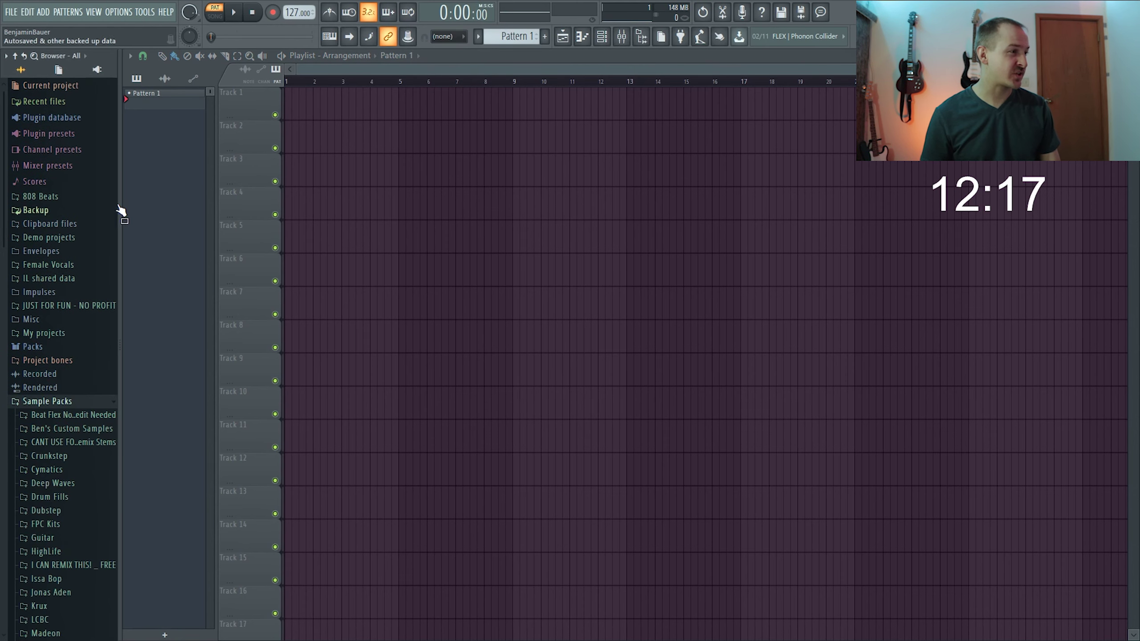
{"action": "scroll", "coordinate": [58, 489], "scroll_direction": "down", "scroll_amount": 5}
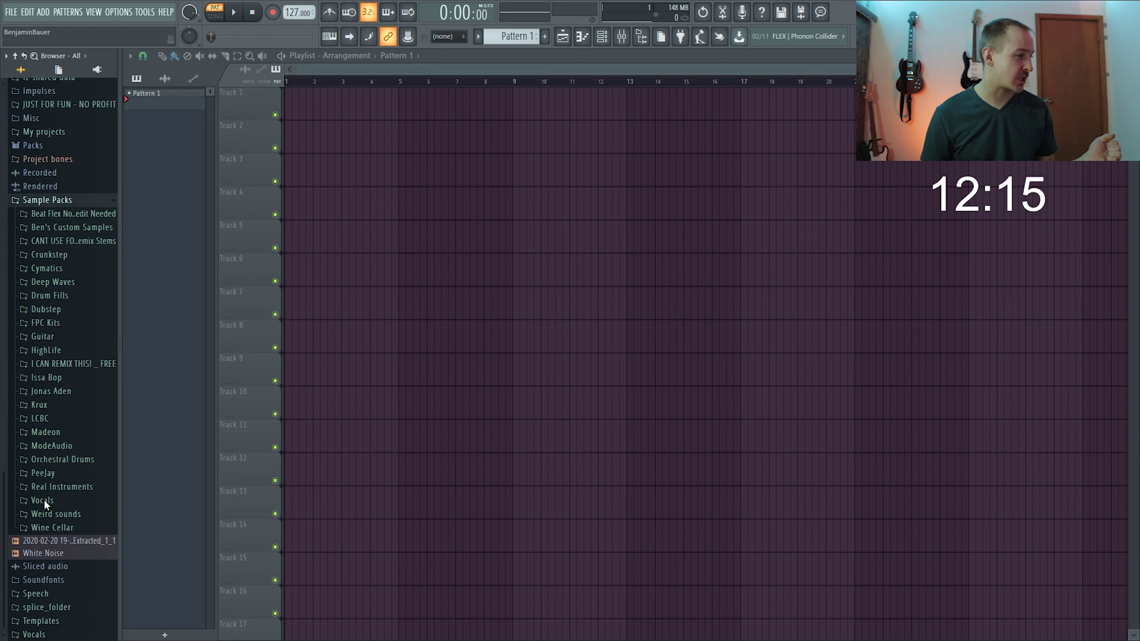
{"action": "left_click", "coordinate": [51, 390]}
{"action": "scroll", "coordinate": [67, 472], "scroll_direction": "down", "scroll_amount": 5}
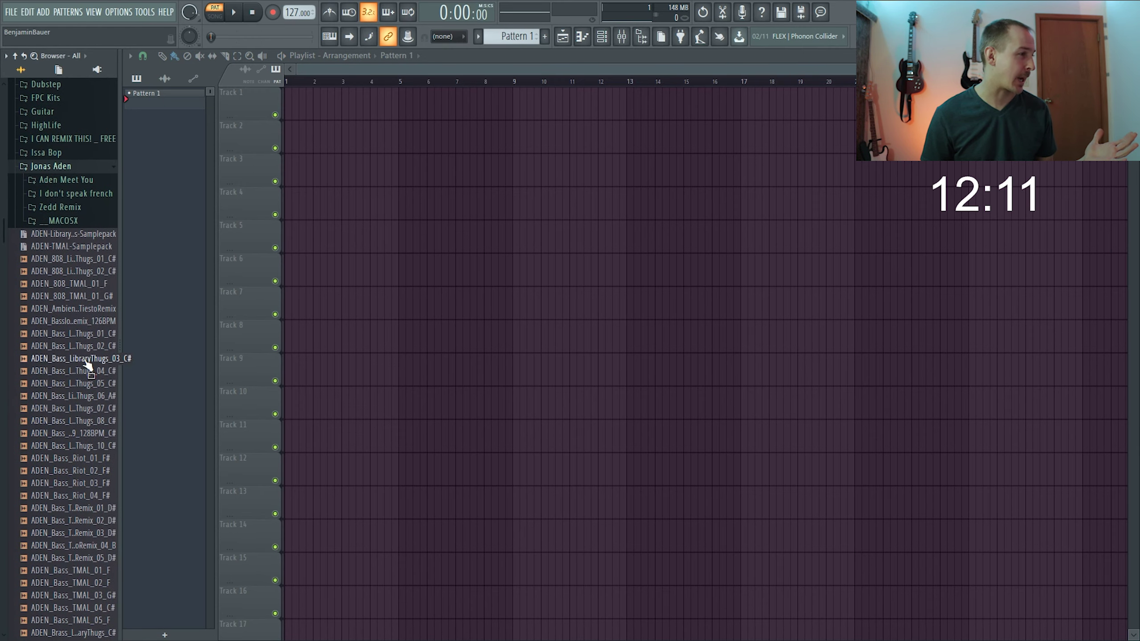
{"action": "scroll", "coordinate": [85, 240], "scroll_direction": "down", "scroll_amount": 9}
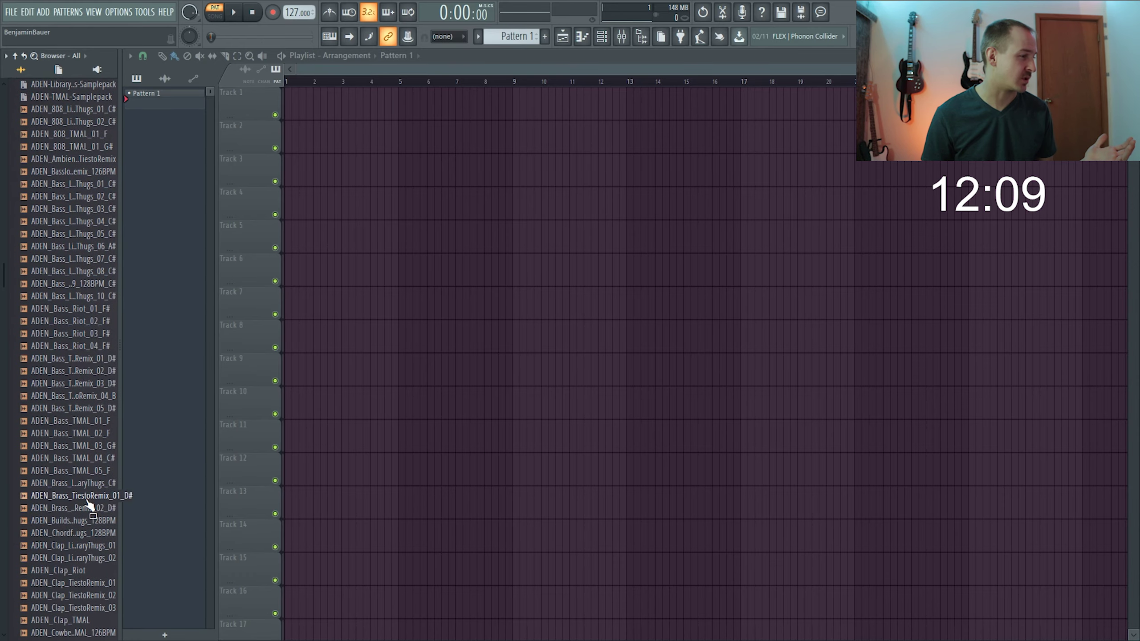
{"action": "left_click_drag", "start_coordinate": [83, 540], "coordinate": [514, 103]}
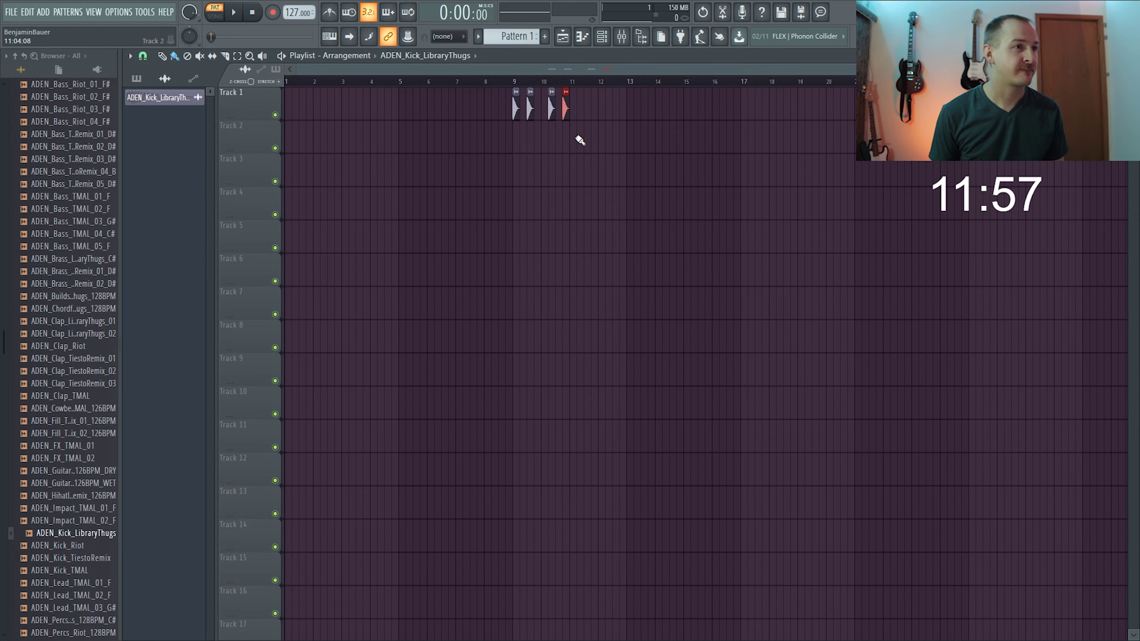
Tighten the later kick hits and duplicate the last three to extend the roll through bar 10.
{"action": "scroll", "coordinate": [580, 140], "scroll_direction": "up", "scroll_amount": 3}
{"action": "mouse_move", "coordinate": [564, 112]}
{"action": "left_mouse_down"}
{"action": "mouse_move", "coordinate": [543, 110]}
{"action": "mouse_move", "coordinate": [575, 112]}
{"action": "left_mouse_up"}
{"action": "key", "text": "space"}
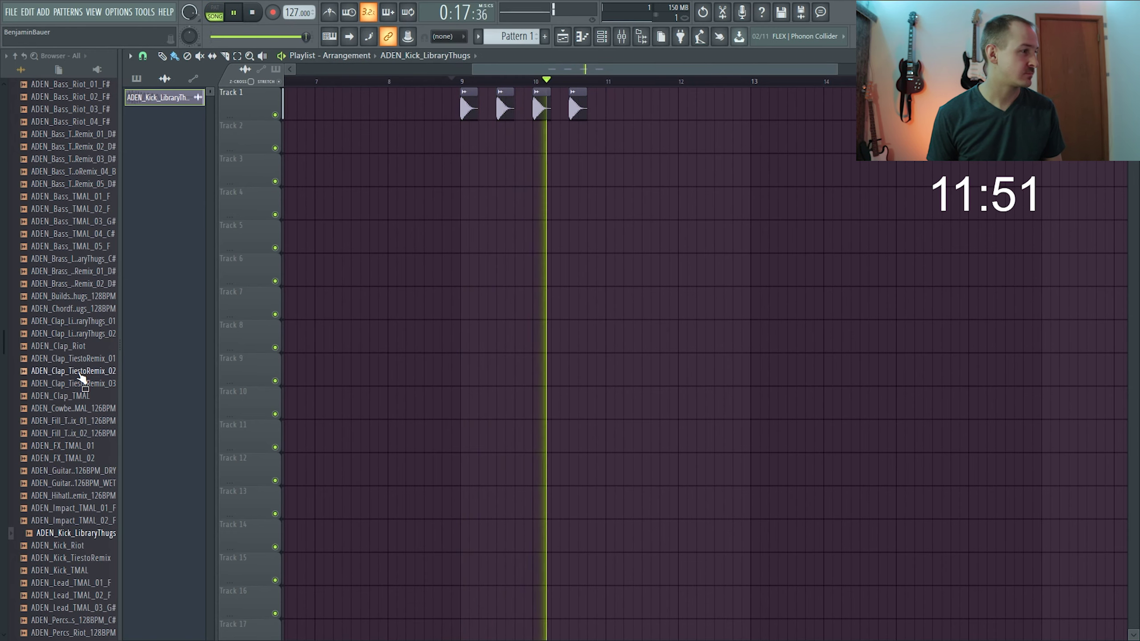
{"action": "key", "text": "space"}
{"action": "left_click_drag", "start_coordinate": [625, 141], "coordinate": [504, 107]}
{"action": "key", "text": "space"}
{"action": "key", "text": "space"}
{"action": "scroll", "coordinate": [76, 278], "scroll_direction": "up", "scroll_amount": 15}
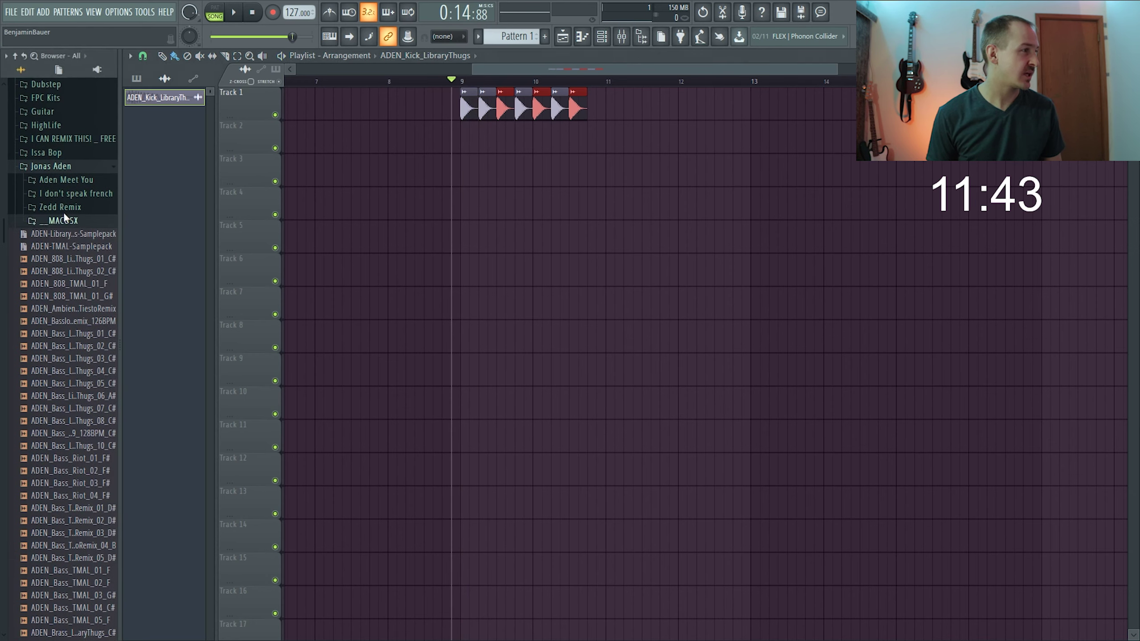
{"action": "scroll", "coordinate": [72, 214], "scroll_direction": "down", "scroll_amount": 3}
{"action": "scroll", "coordinate": [71, 200], "scroll_direction": "up", "scroll_amount": 10}
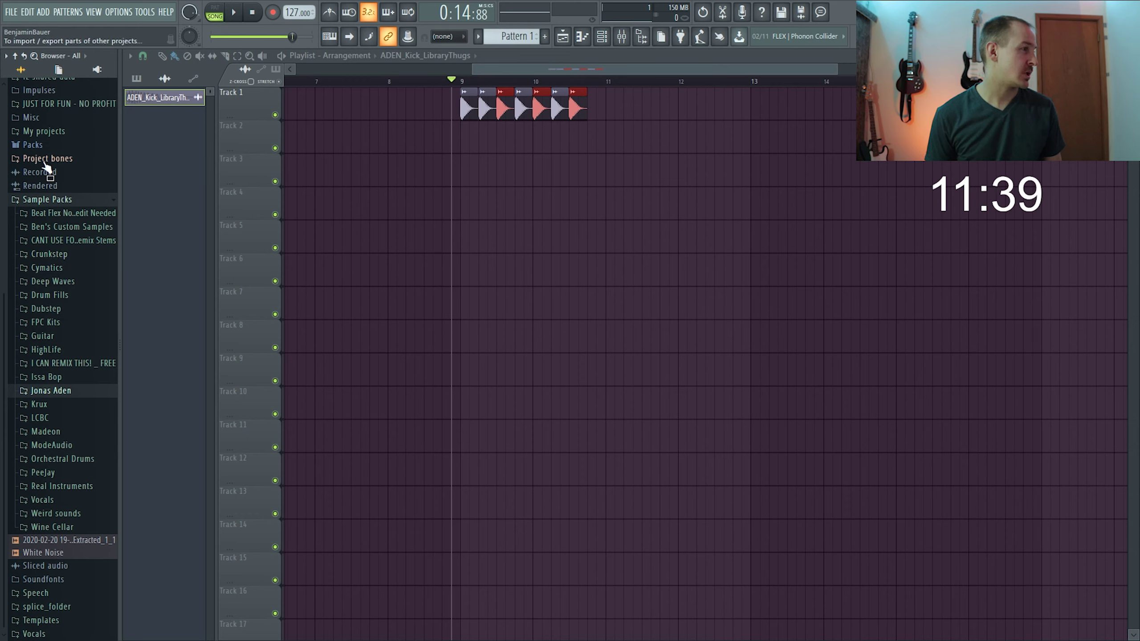
Browse the HighLife, Crunkstep, Real Instruments and Jonas Aden folders, then collapse them.
{"action": "left_click", "coordinate": [47, 350]}
{"action": "left_click", "coordinate": [53, 254]}
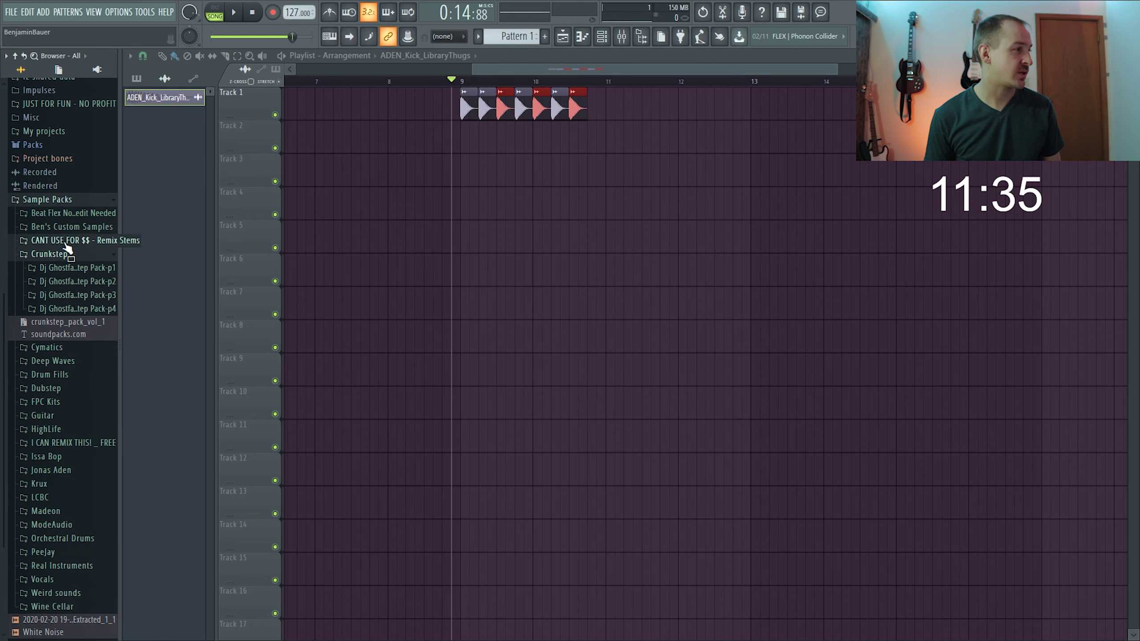
{"action": "left_click", "coordinate": [54, 241]}
{"action": "left_click", "coordinate": [55, 254]}
{"action": "left_click", "coordinate": [55, 254]}
{"action": "left_click", "coordinate": [65, 227]}
{"action": "left_click", "coordinate": [65, 240]}
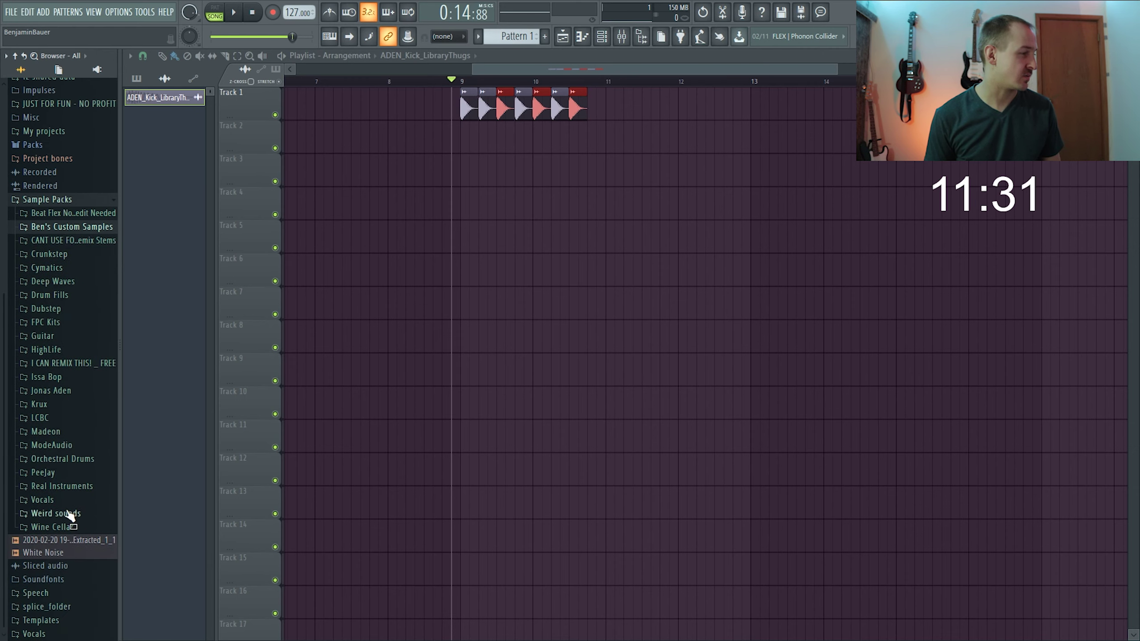
{"action": "left_click", "coordinate": [65, 486]}
{"action": "left_click", "coordinate": [63, 501]}
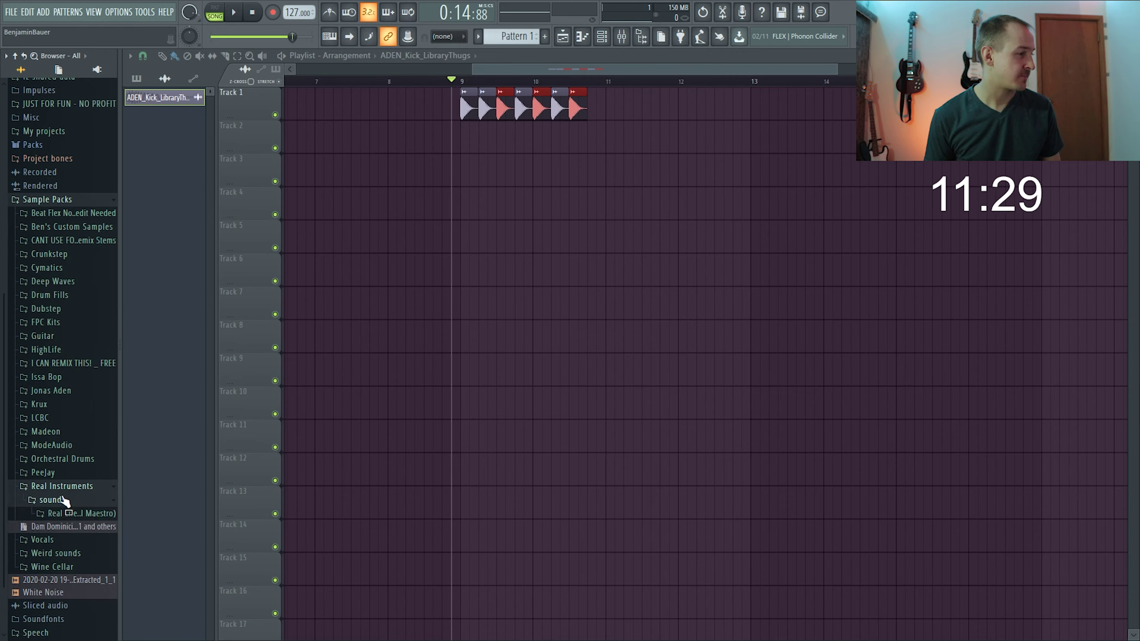
{"action": "left_click", "coordinate": [57, 473]}
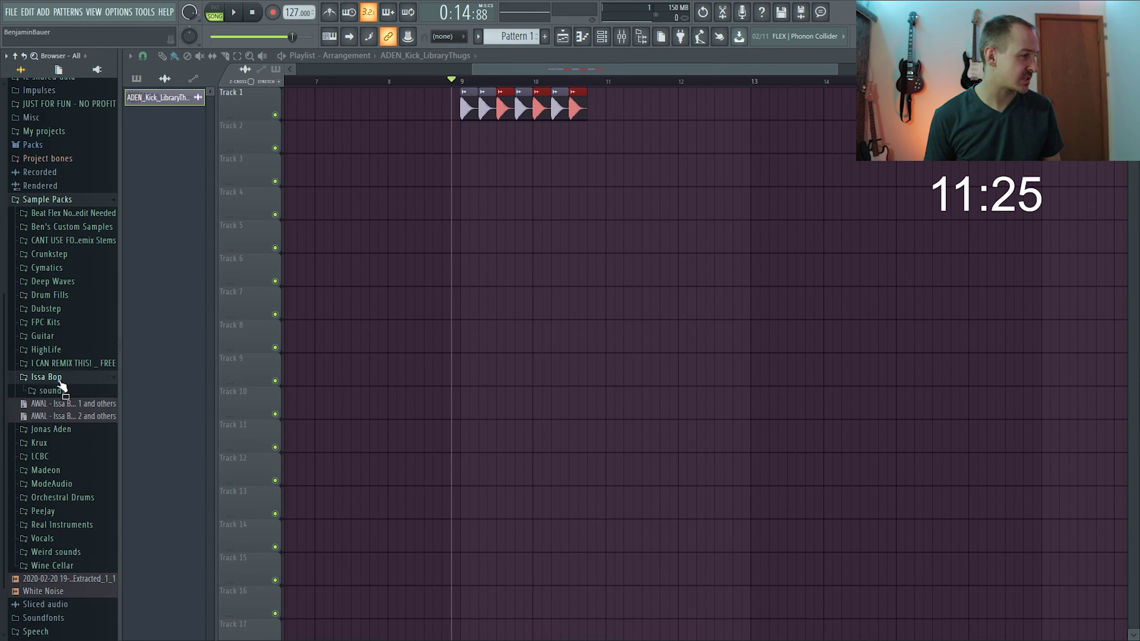
{"action": "left_click", "coordinate": [63, 391]}
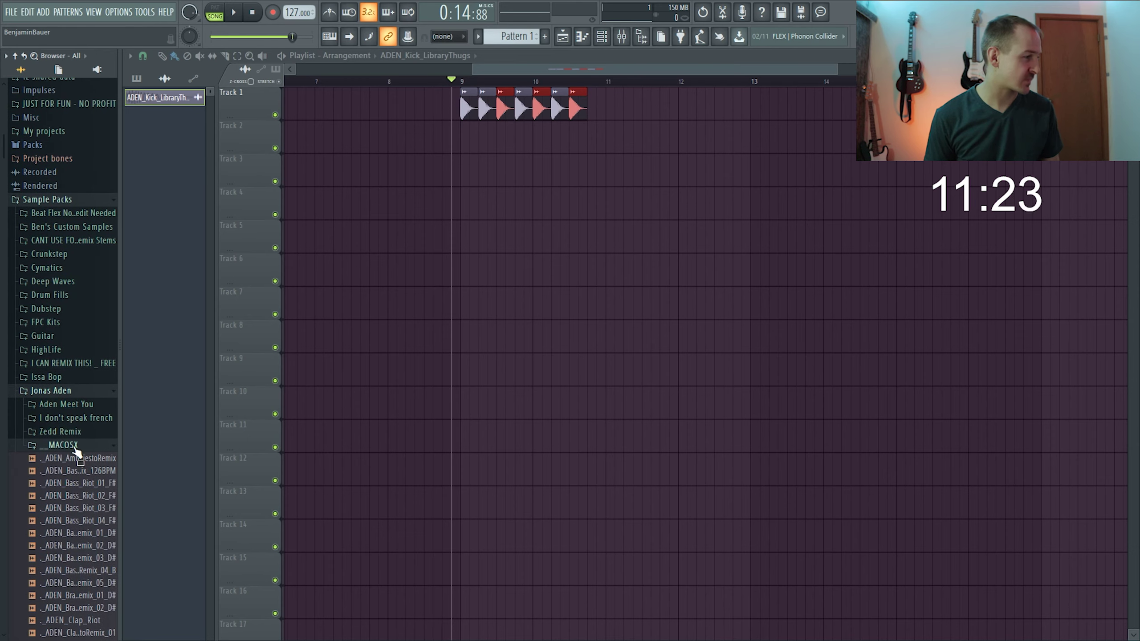
{"action": "left_click", "coordinate": [74, 446]}
{"action": "left_click", "coordinate": [57, 390]}
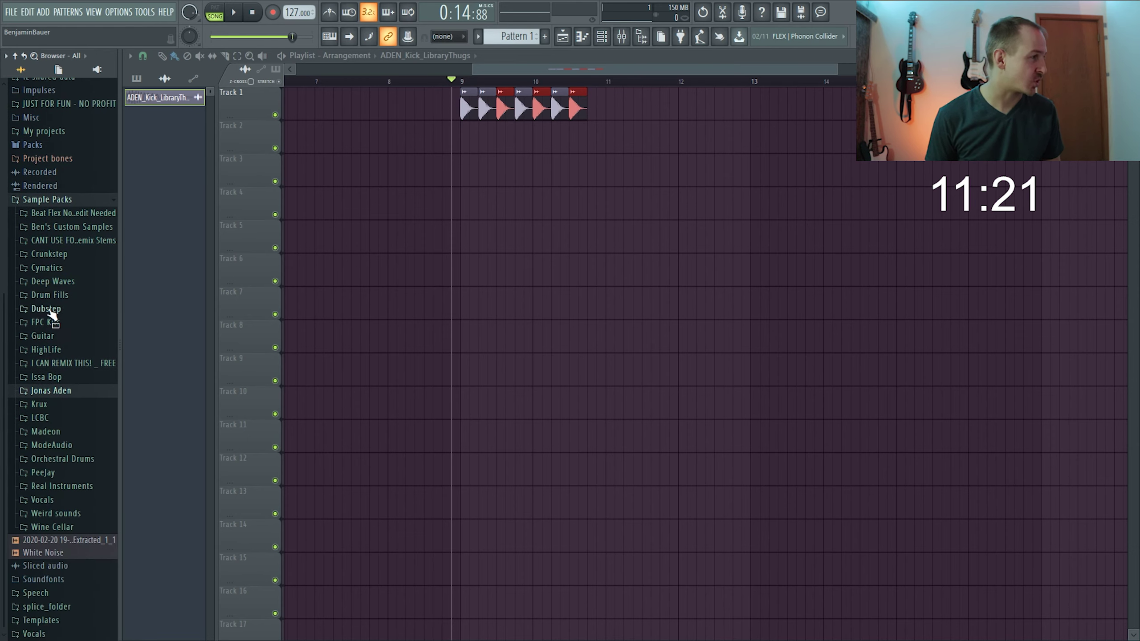
Look through the Cymatics Drum Loops and Drum Fills folders, then close them.
{"action": "left_click", "coordinate": [47, 268]}
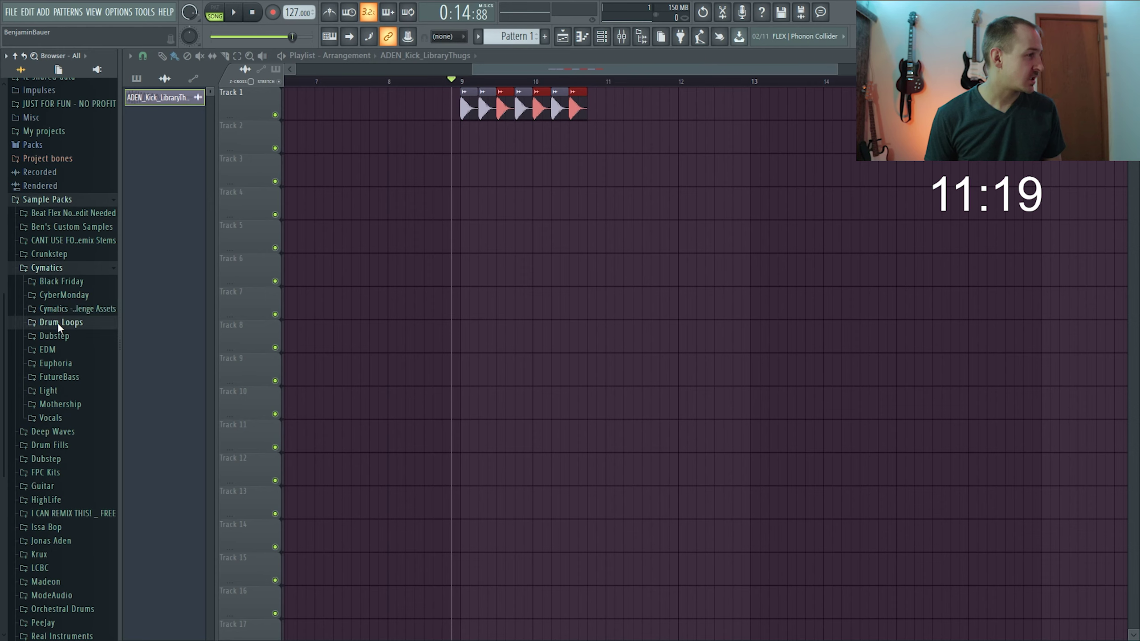
{"action": "left_click", "coordinate": [59, 322]}
{"action": "left_click", "coordinate": [72, 336]}
{"action": "left_click", "coordinate": [67, 377]}
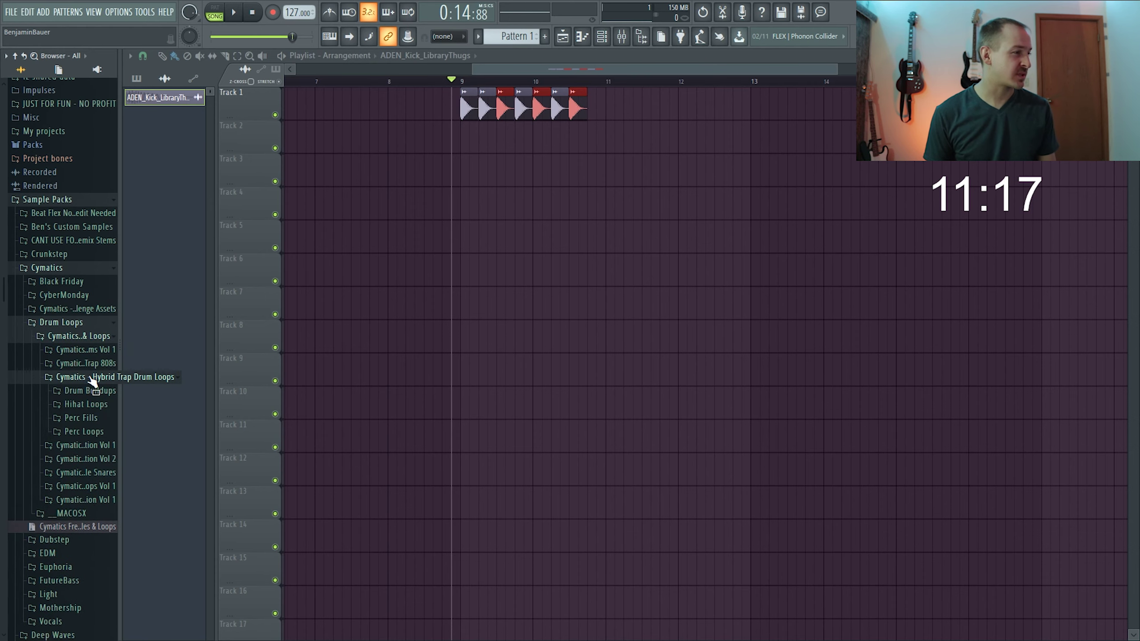
{"action": "left_click", "coordinate": [84, 363]}
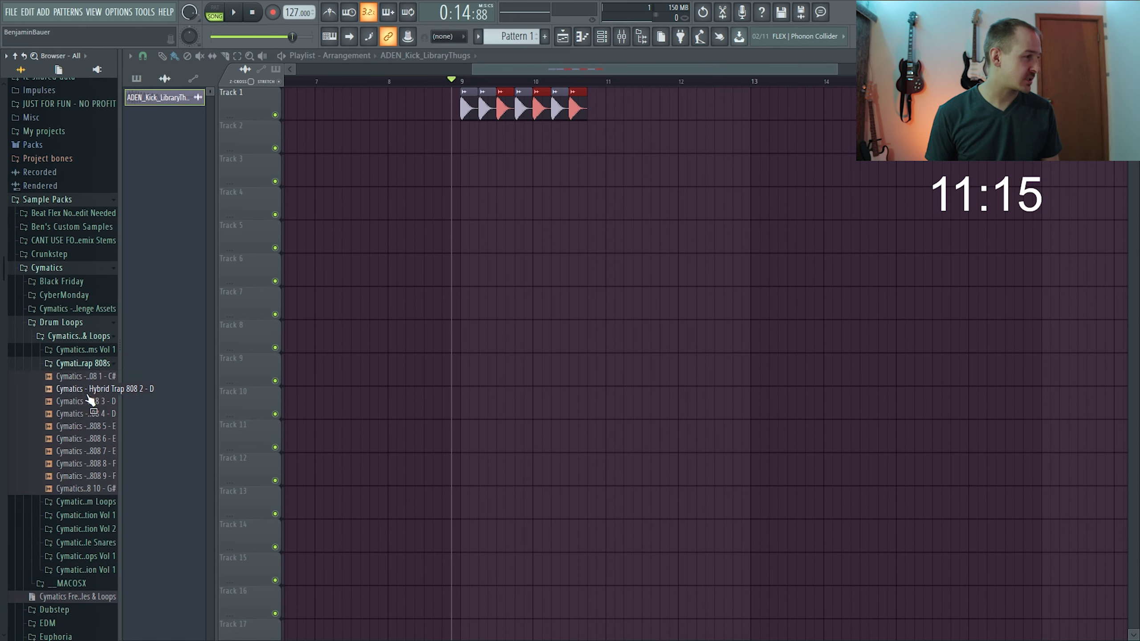
{"action": "left_click", "coordinate": [73, 336]}
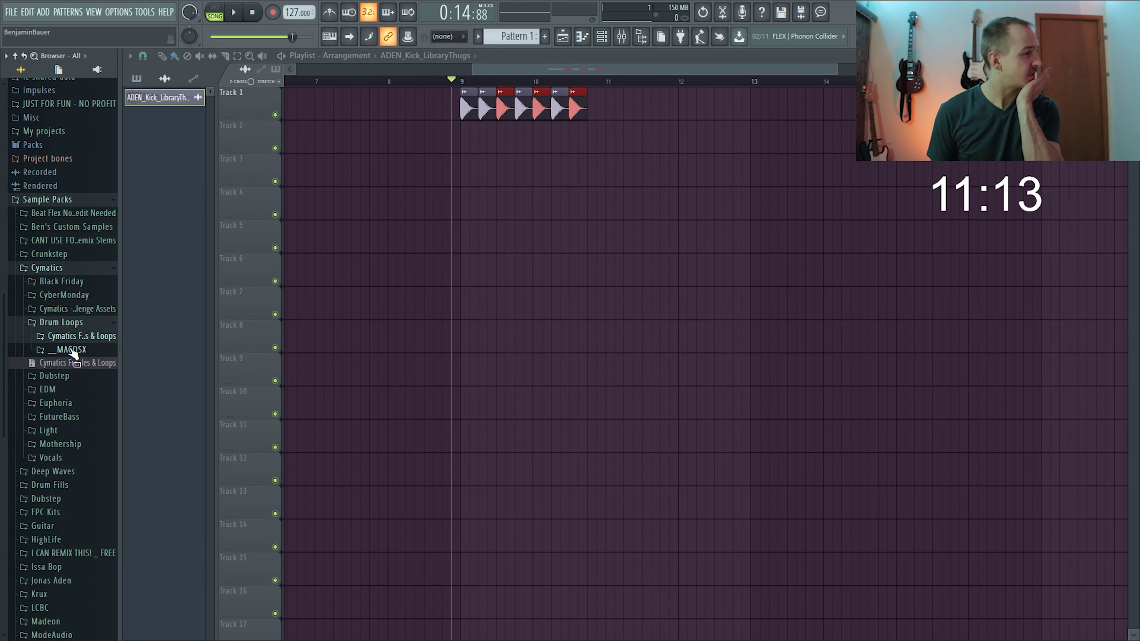
{"action": "left_click", "coordinate": [58, 324]}
{"action": "left_click", "coordinate": [69, 272]}
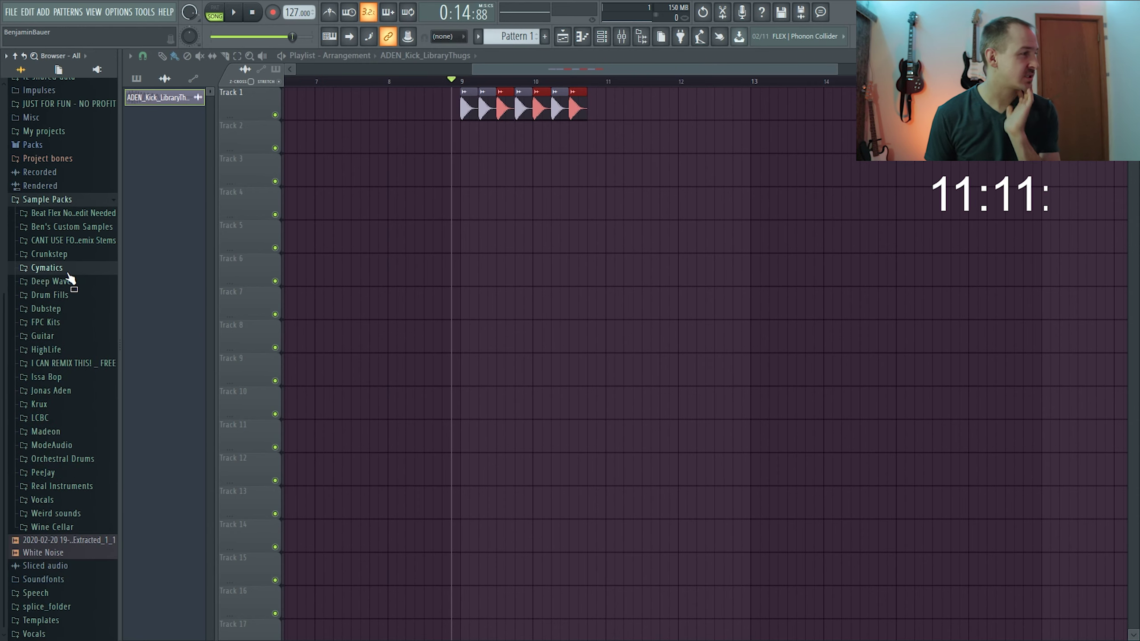
{"action": "left_click", "coordinate": [72, 295]}
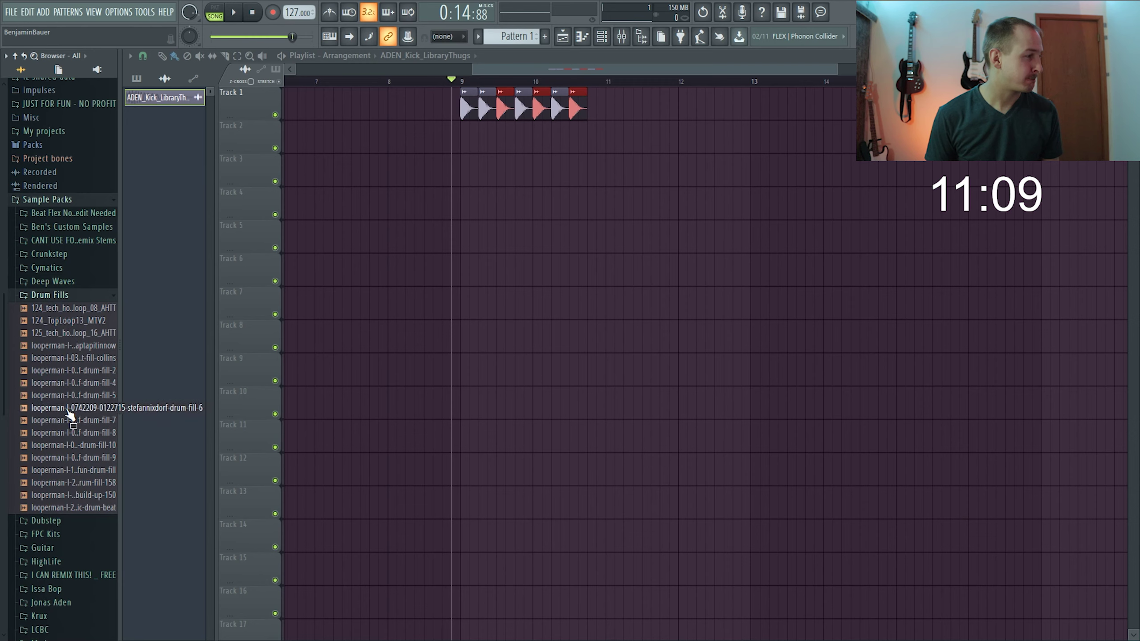
{"action": "left_click", "coordinate": [75, 297]}
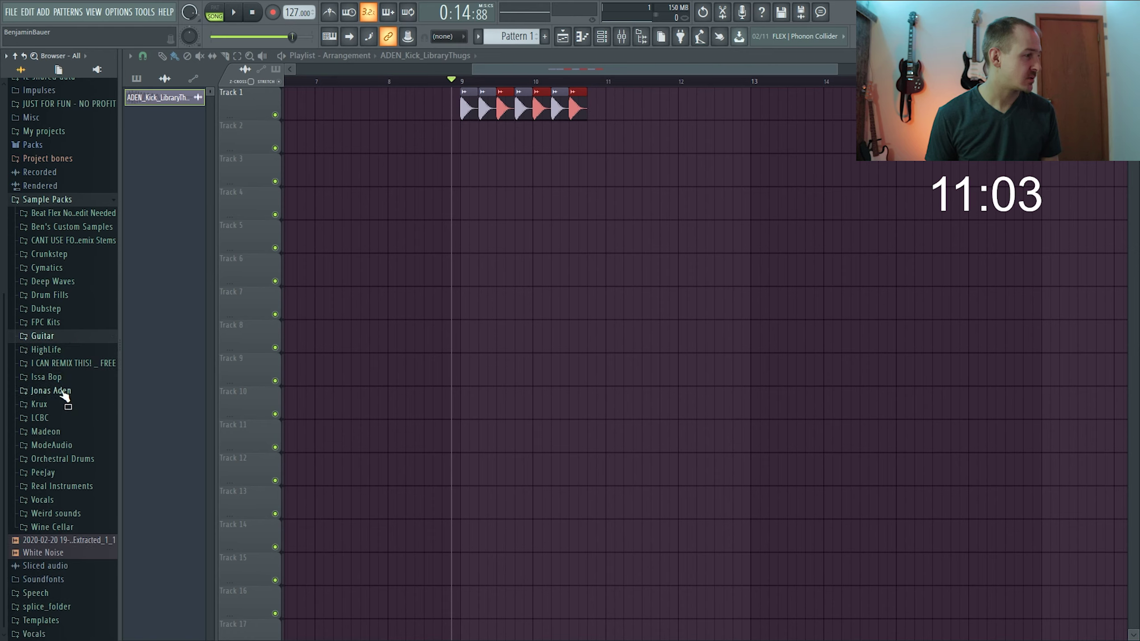
Expand Cymatics > Dubstep > Dubstep Starter Pack > Drums - One Shots > Claps.
{"action": "left_click", "coordinate": [57, 269]}
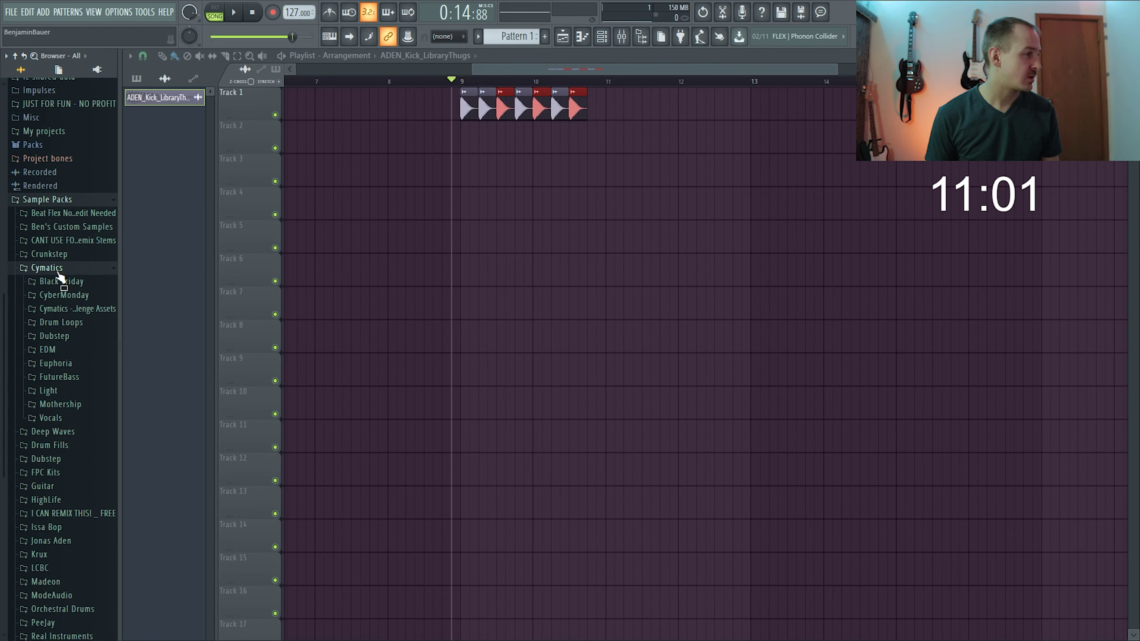
{"action": "left_click", "coordinate": [61, 334]}
{"action": "left_click", "coordinate": [72, 350]}
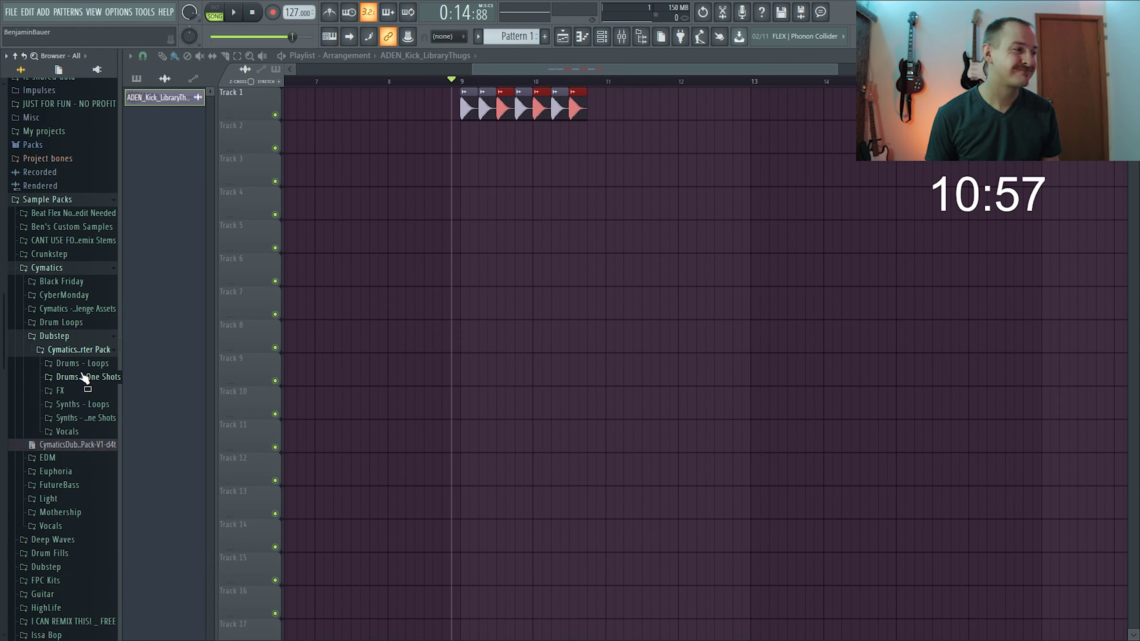
{"action": "left_click", "coordinate": [84, 378]}
{"action": "left_click", "coordinate": [83, 391]}
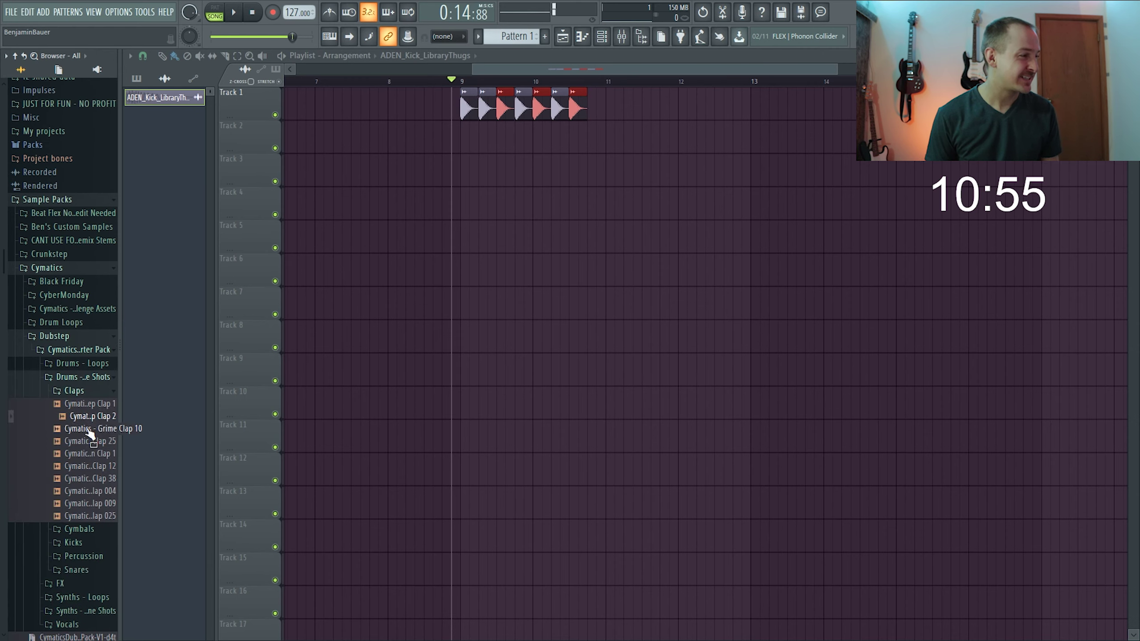
Add Dubstep Clap 2 on Track 2 and Grime Clap 25 on Track 3, then audition them.
{"action": "left_click_drag", "start_coordinate": [92, 424], "coordinate": [531, 174]}
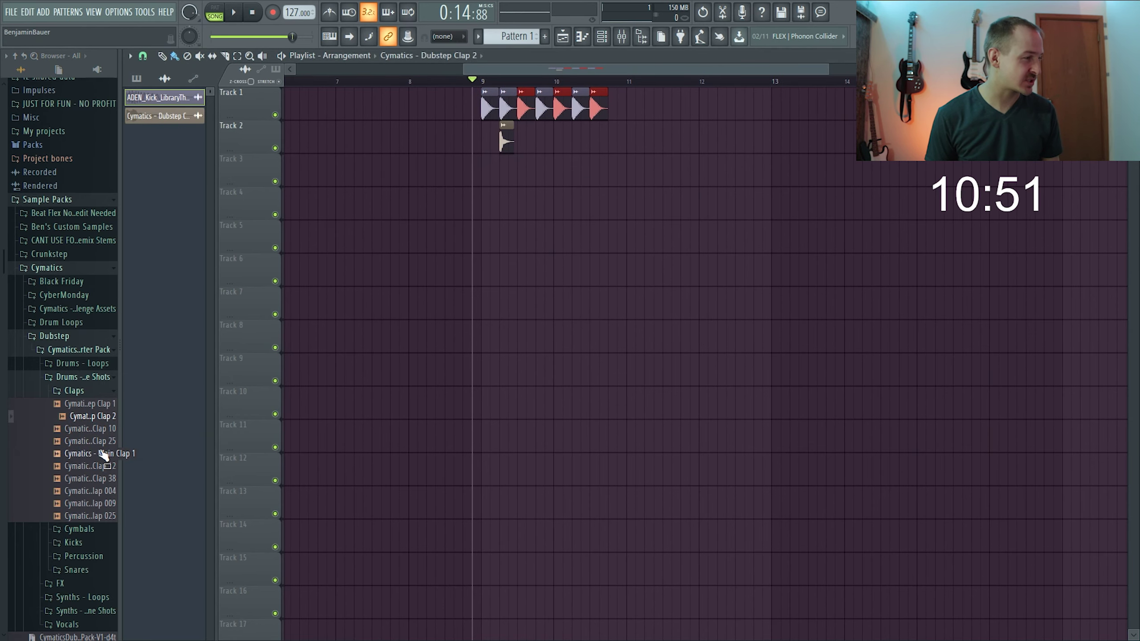
{"action": "left_click_drag", "start_coordinate": [92, 441], "coordinate": [511, 178]}
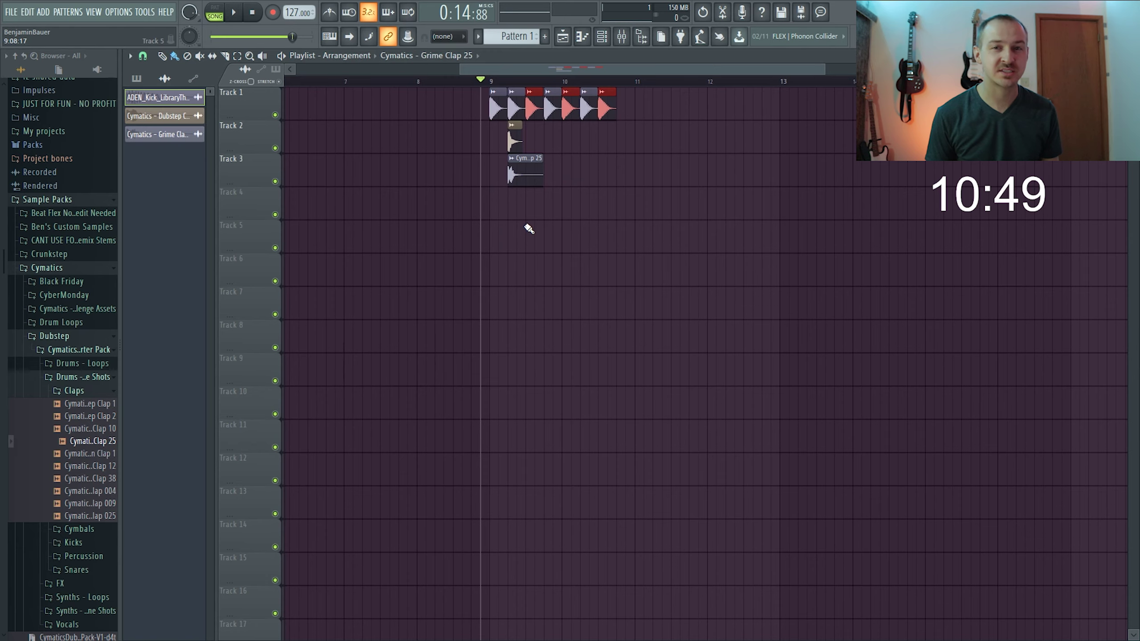
{"action": "key", "text": "space"}
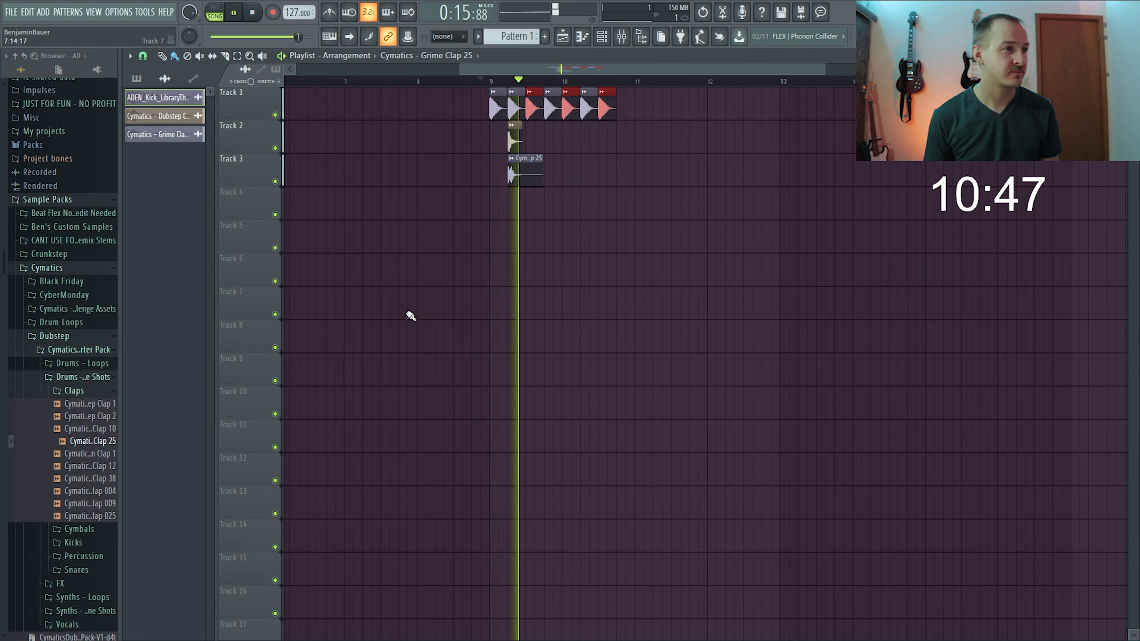
{"action": "key", "text": "space"}
Copy the clap pairs further along, adding the last pair one beat later.
{"action": "left_click_drag", "start_coordinate": [569, 254], "coordinate": [506, 121]}
{"action": "left_click_drag", "start_coordinate": [524, 165], "coordinate": [597, 166]}
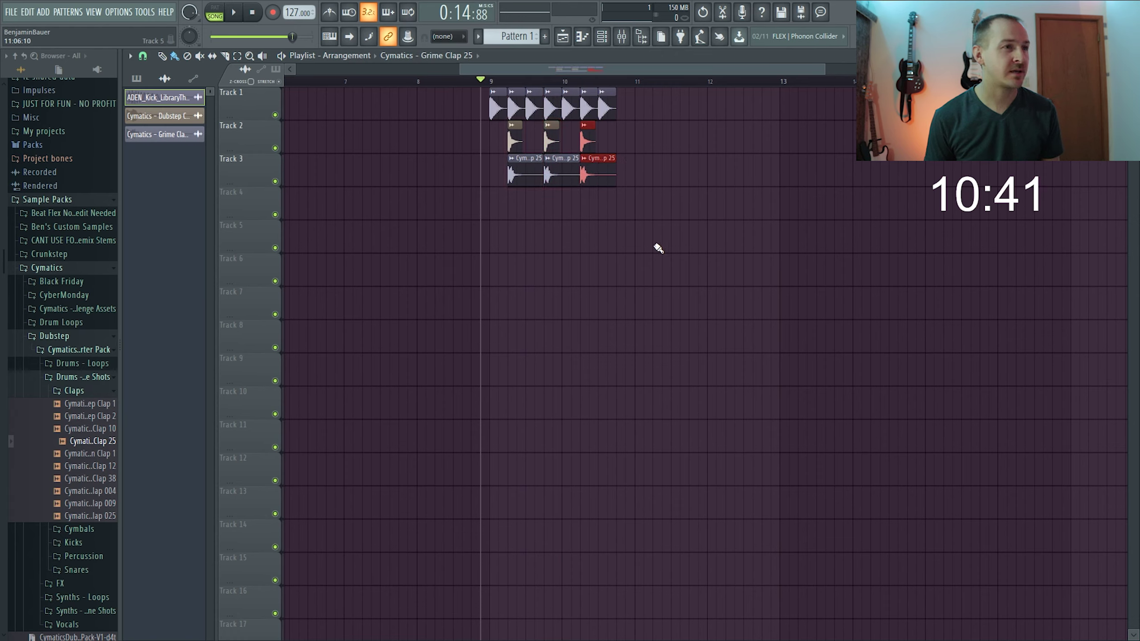
{"action": "left_click_drag", "start_coordinate": [633, 217], "coordinate": [579, 90]}
{"action": "left_click_drag", "start_coordinate": [633, 121], "coordinate": [580, 184]}
{"action": "left_click_drag", "start_coordinate": [591, 140], "coordinate": [625, 143]}
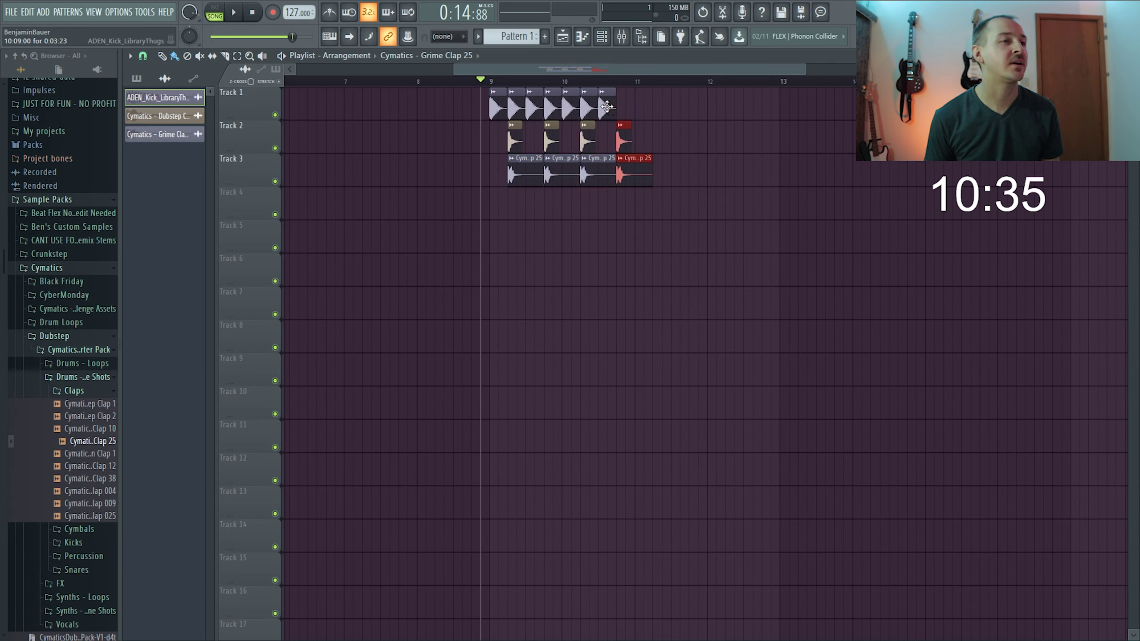
Repeat the whole three-track drum pattern from bar 11 through bar 17.
{"action": "left_click_drag", "start_coordinate": [717, 218], "coordinate": [891, 112]}
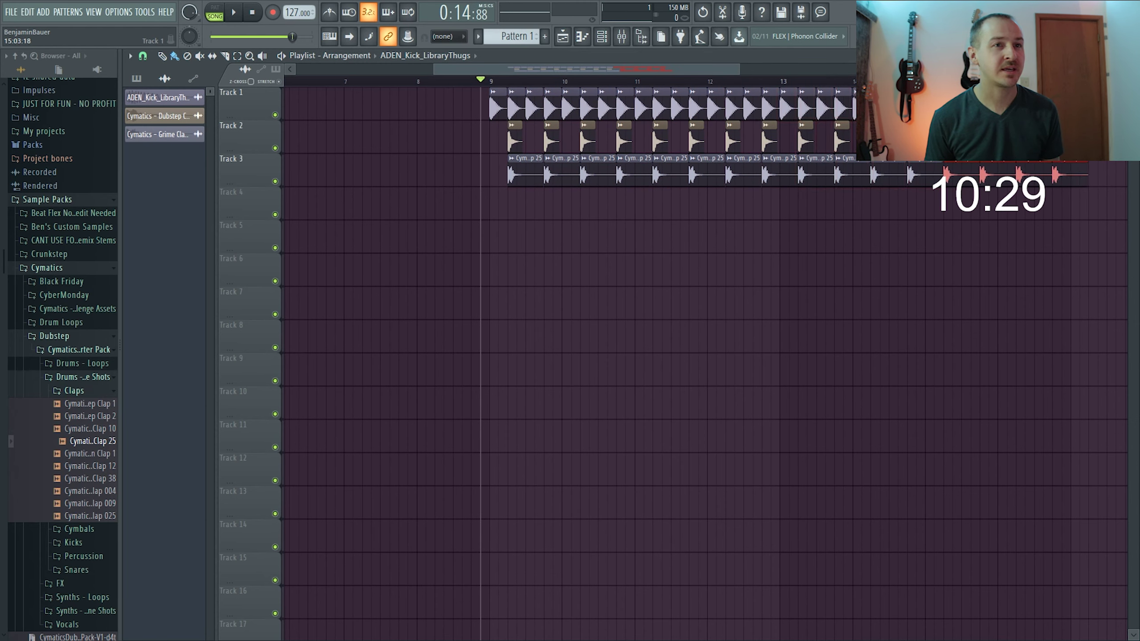
{"action": "scroll", "coordinate": [458, 331], "scroll_direction": "down", "scroll_amount": 5}
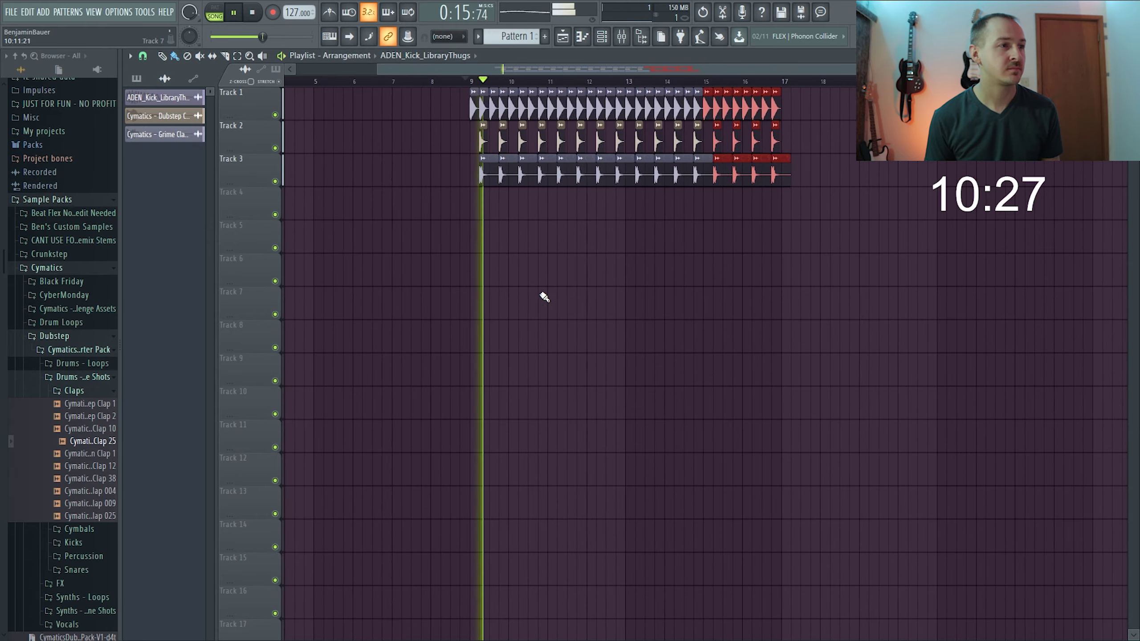
{"action": "scroll", "coordinate": [707, 297], "scroll_direction": "up", "scroll_amount": 2}
{"action": "scroll", "coordinate": [484, 296], "scroll_direction": "down", "scroll_amount": 3}
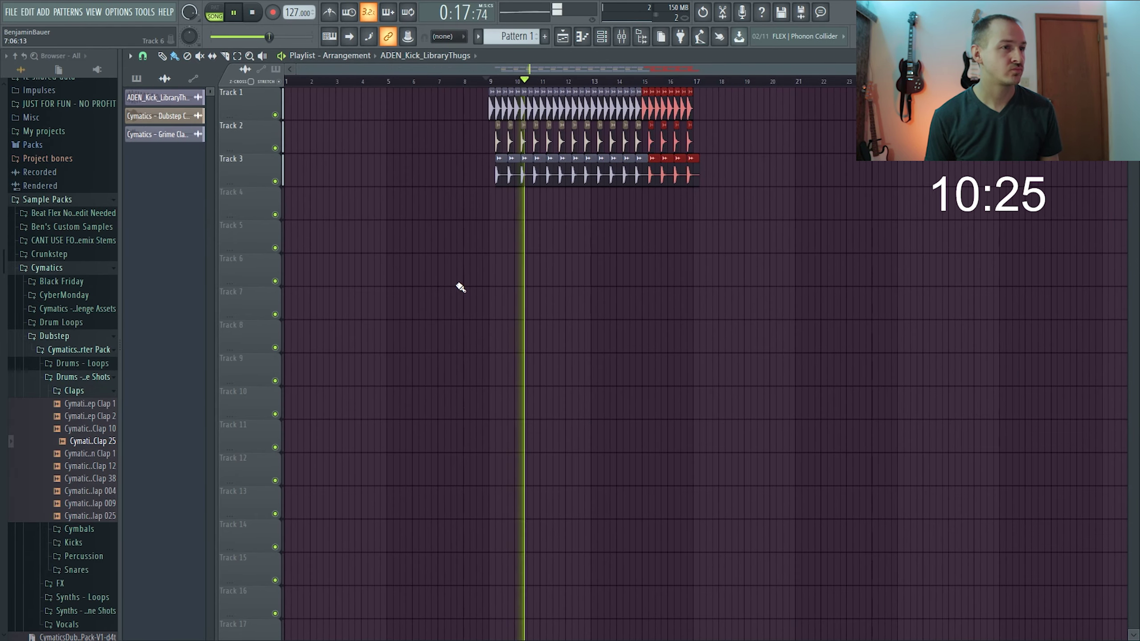
{"action": "key", "text": "space"}
{"action": "scroll", "coordinate": [585, 247], "scroll_direction": "up", "scroll_amount": 2}
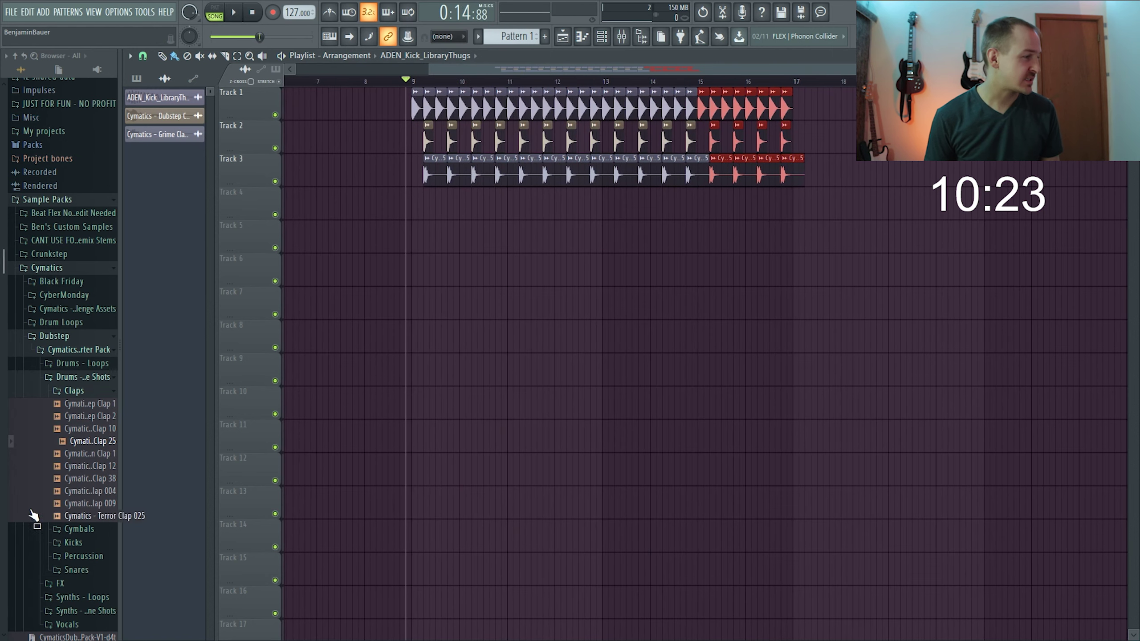
Place Open Hihat 5 from Cymbals > Hihats Open on Track 4 at bar 13.
{"action": "left_click", "coordinate": [90, 390]}
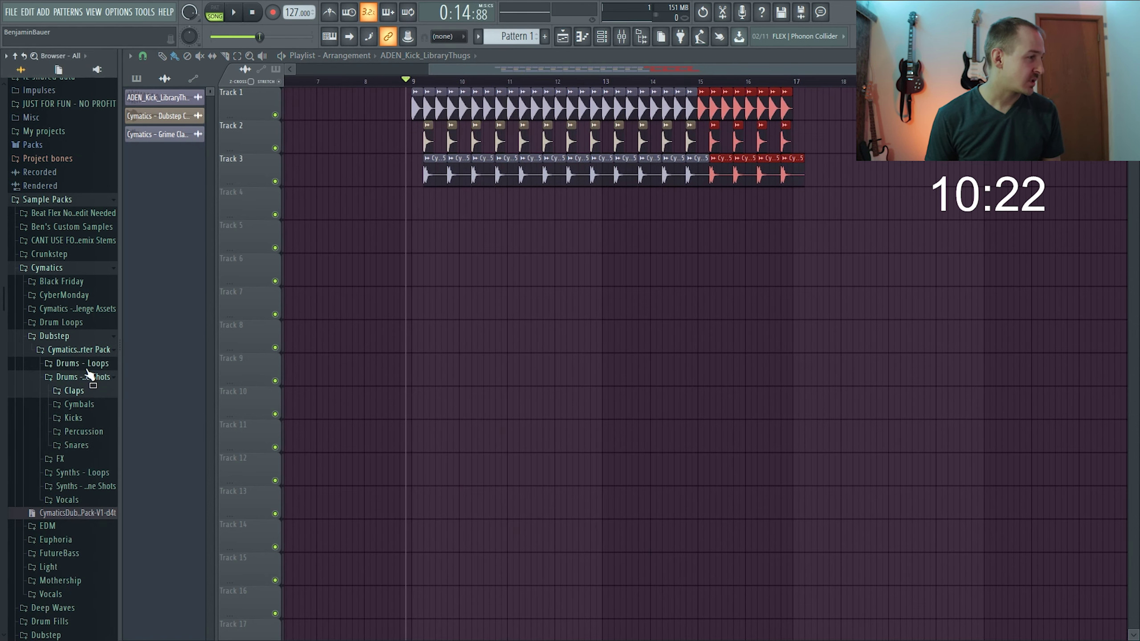
{"action": "left_click", "coordinate": [79, 405]}
{"action": "left_click", "coordinate": [90, 445]}
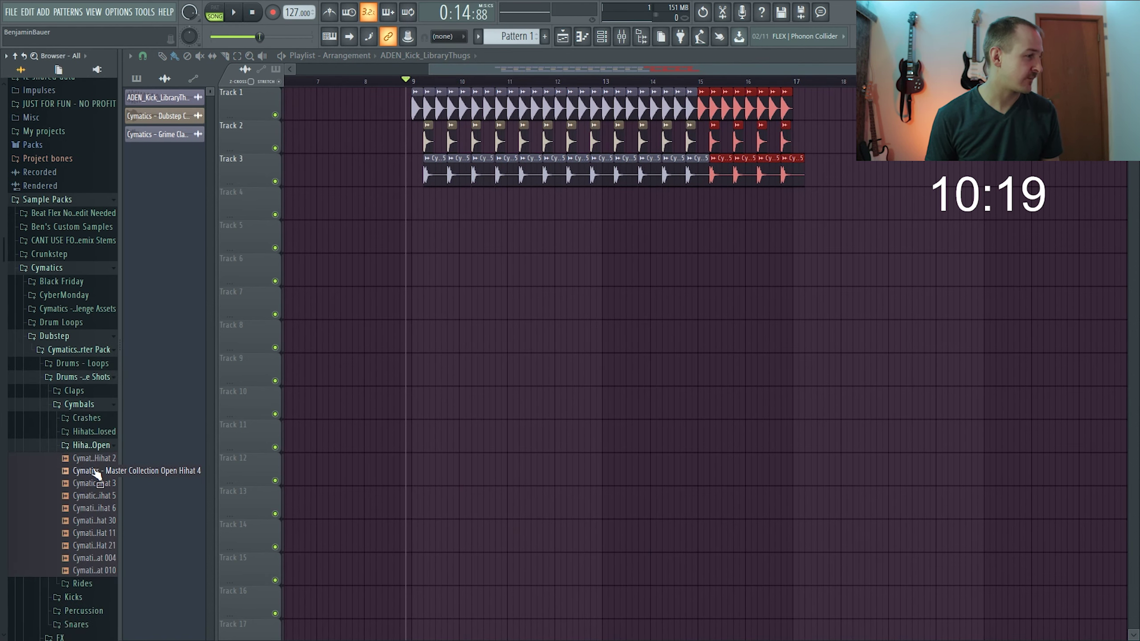
{"action": "left_click_drag", "start_coordinate": [95, 495], "coordinate": [623, 201]}
{"action": "scroll", "coordinate": [649, 235], "scroll_direction": "up", "scroll_amount": 5}
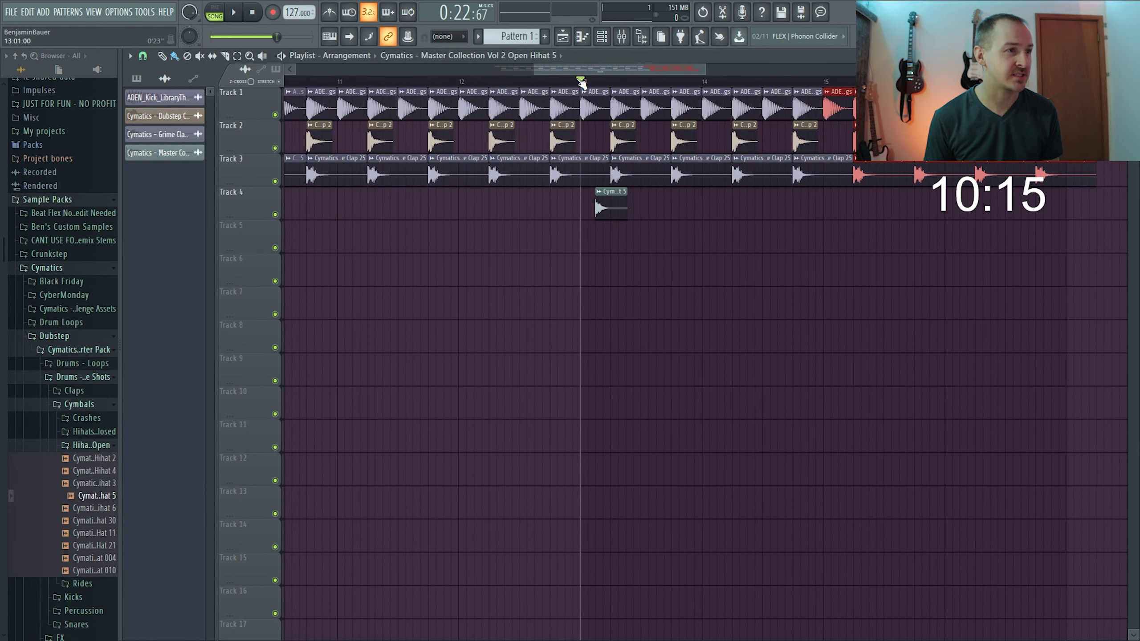
{"action": "key", "text": "space"}
Copy the Open Hihat 5 clips rightward to eight hits filling the drop, and play it back.
{"action": "key", "text": "space"}
{"action": "left_click", "coordinate": [647, 212]}
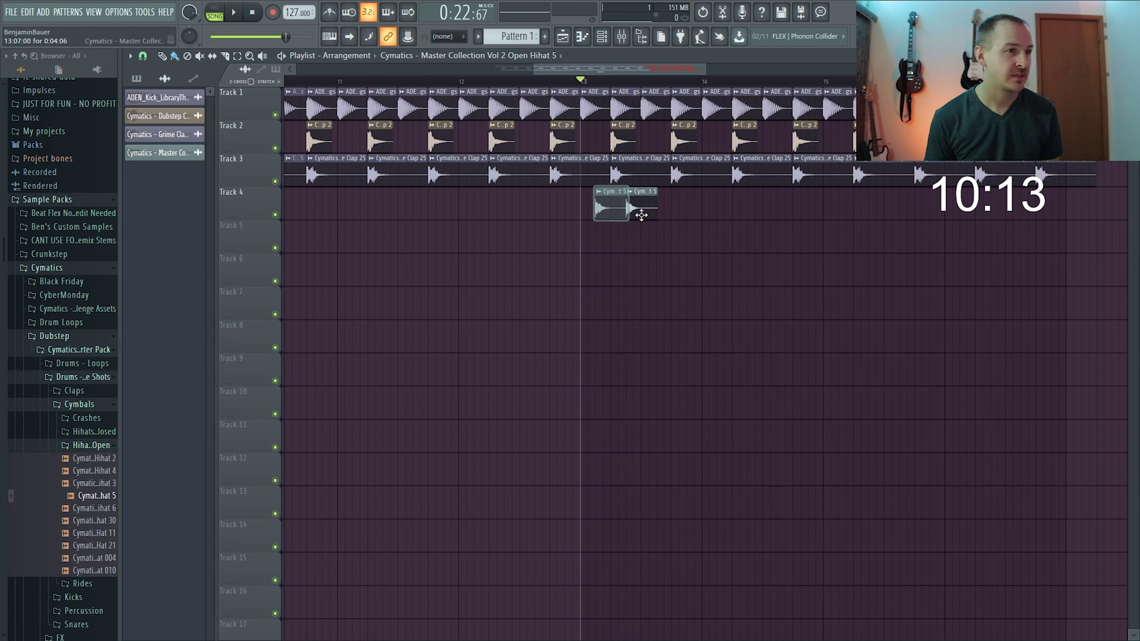
{"action": "left_click_drag", "start_coordinate": [674, 254], "coordinate": [690, 200]}
{"action": "left_click_drag", "start_coordinate": [776, 289], "coordinate": [764, 183]}
{"action": "left_click_drag", "start_coordinate": [820, 249], "coordinate": [856, 212]}
{"action": "key", "text": "space"}
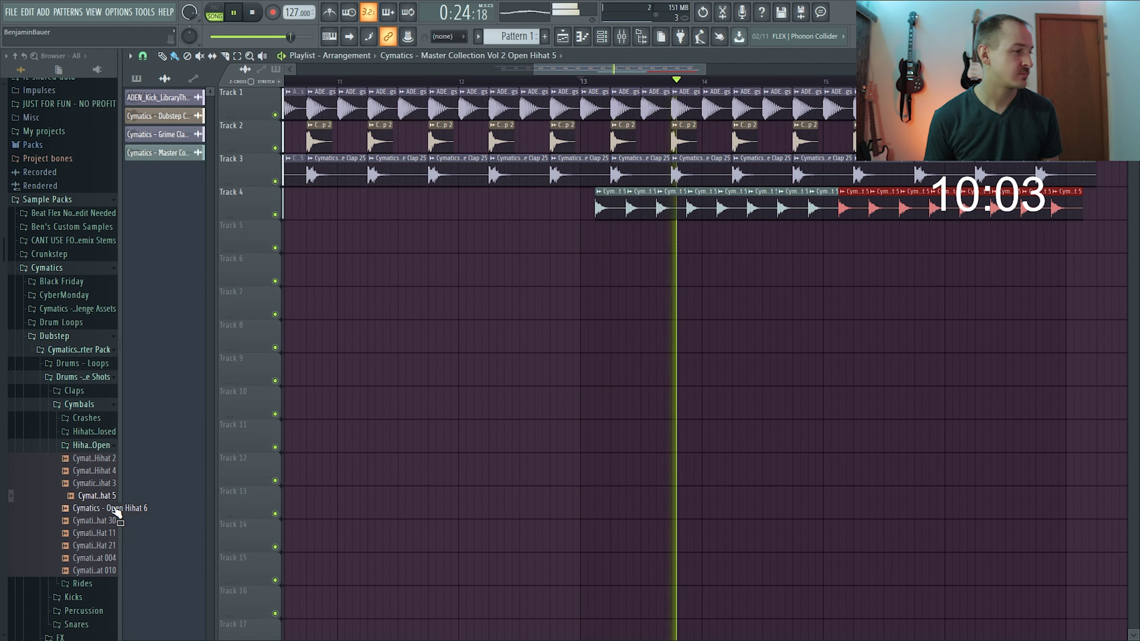
{"action": "key", "text": "space"}
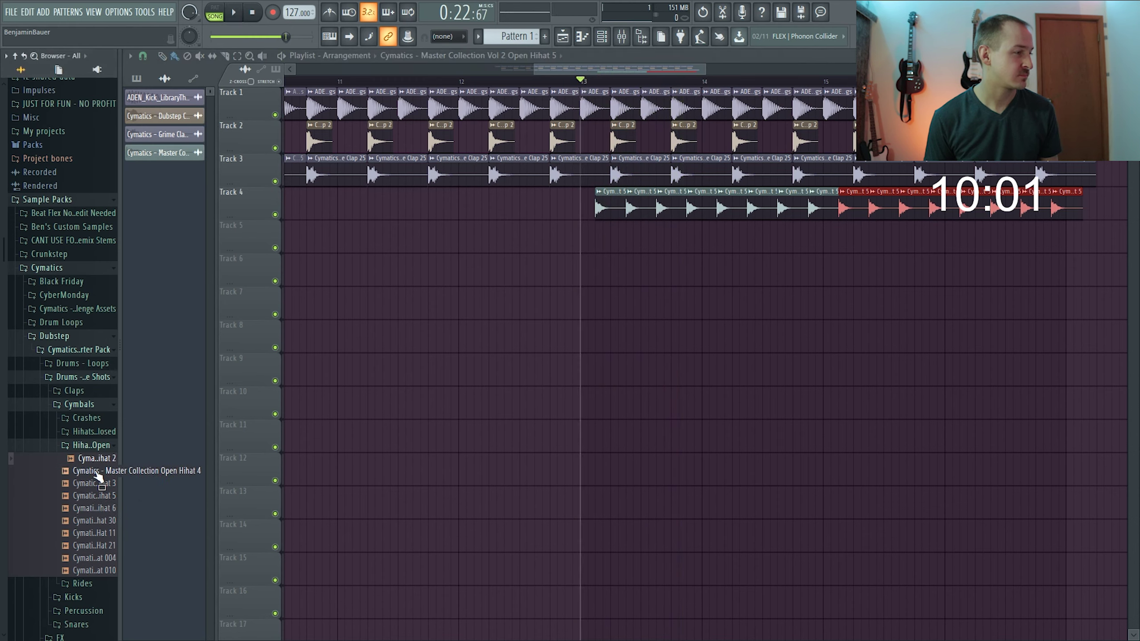
{"action": "left_click", "coordinate": [92, 445]}
{"action": "left_click", "coordinate": [89, 460]}
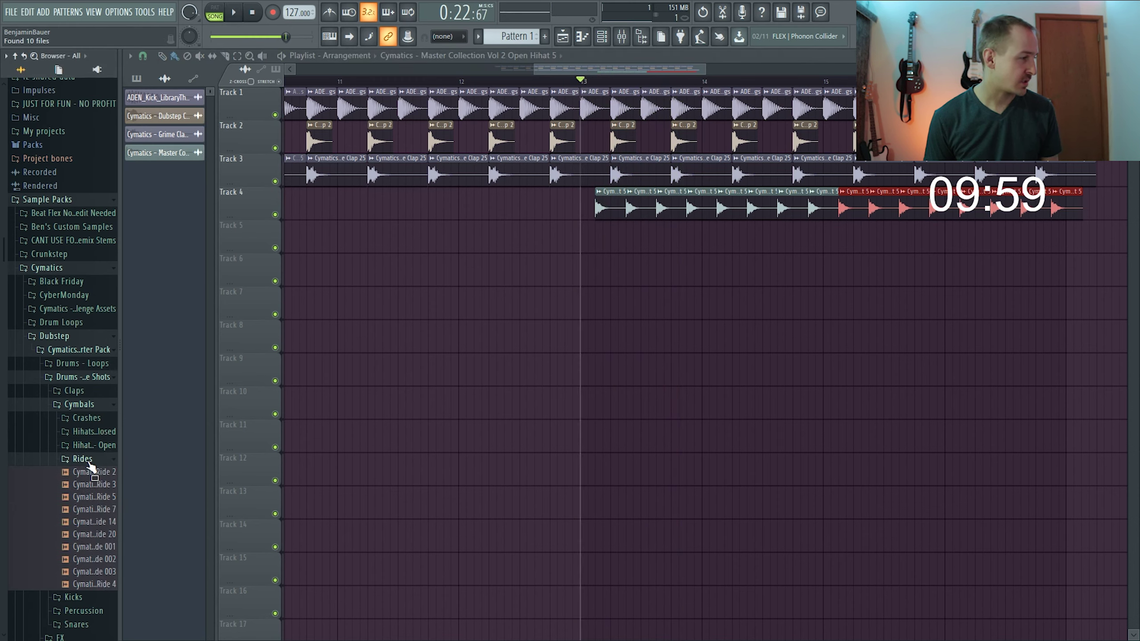
Place Terror Ride 002 on Track 5 and copy it out to four hits.
{"action": "left_click", "coordinate": [97, 509]}
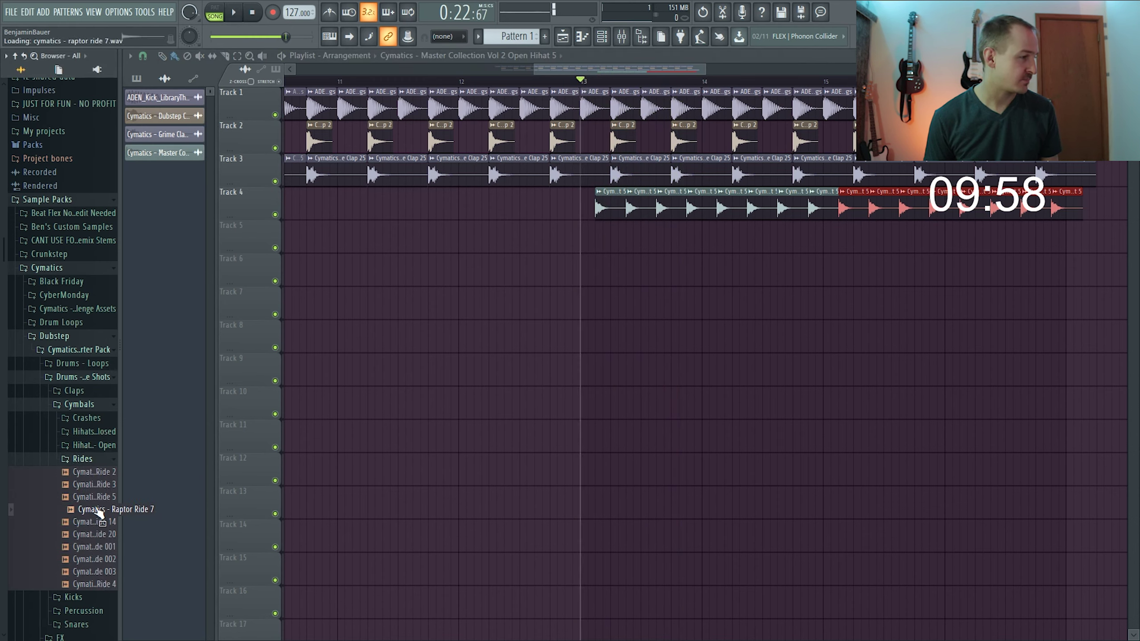
{"action": "left_click_drag", "start_coordinate": [97, 559], "coordinate": [629, 243]}
{"action": "key", "text": "space"}
{"action": "key", "text": "space"}
{"action": "left_click", "coordinate": [757, 239]}
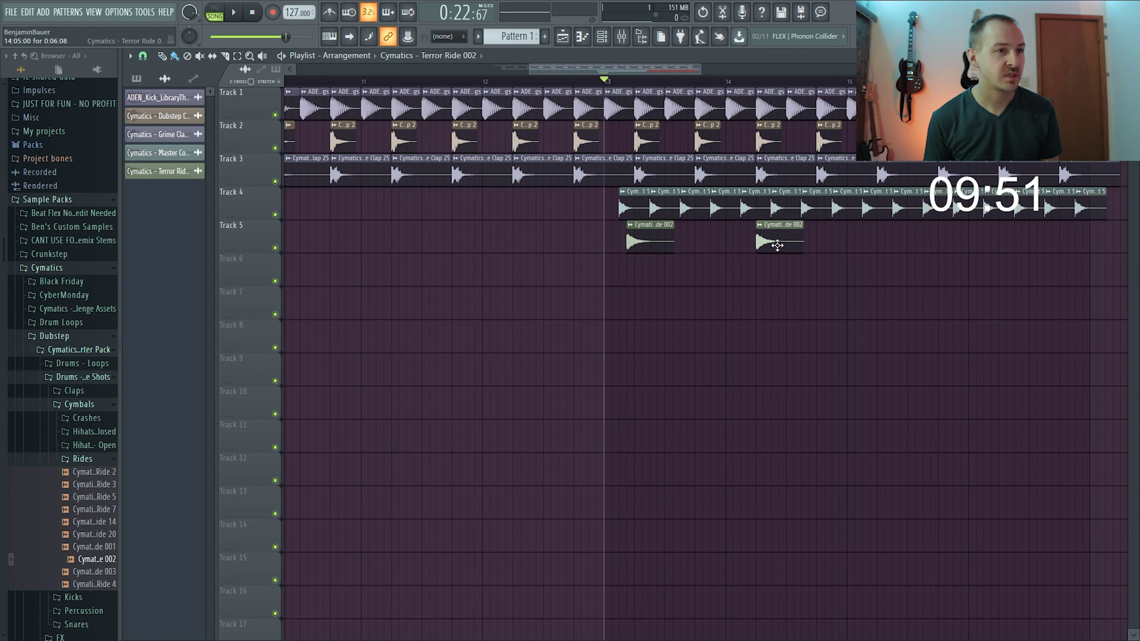
{"action": "left_click_drag", "start_coordinate": [839, 320], "coordinate": [897, 238]}
{"action": "key", "text": "space"}
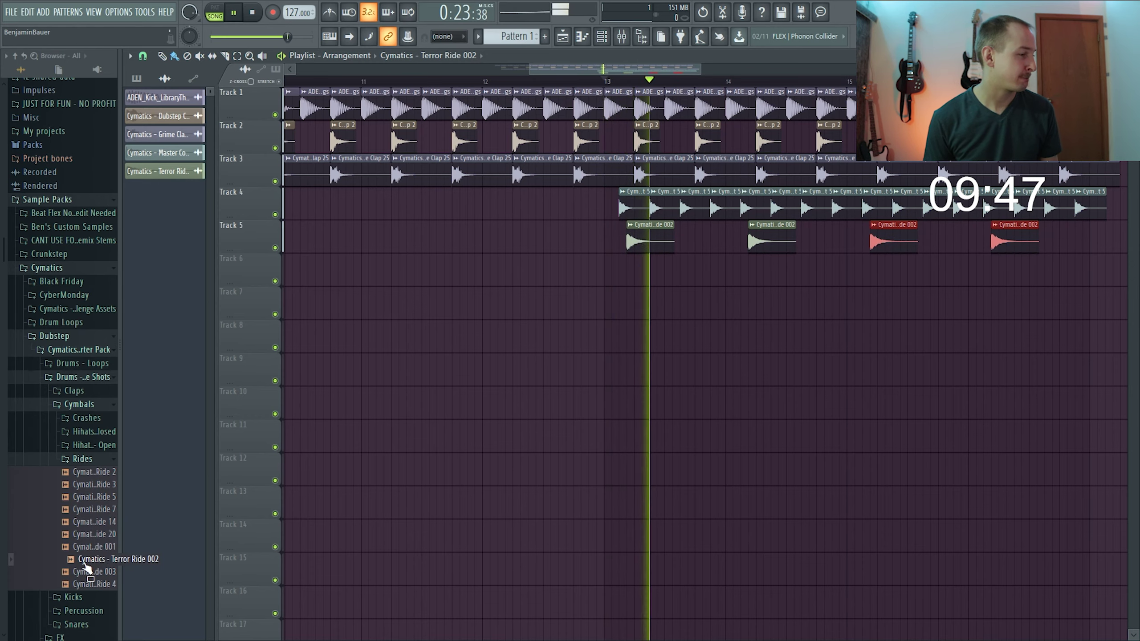
{"action": "key", "text": "space"}
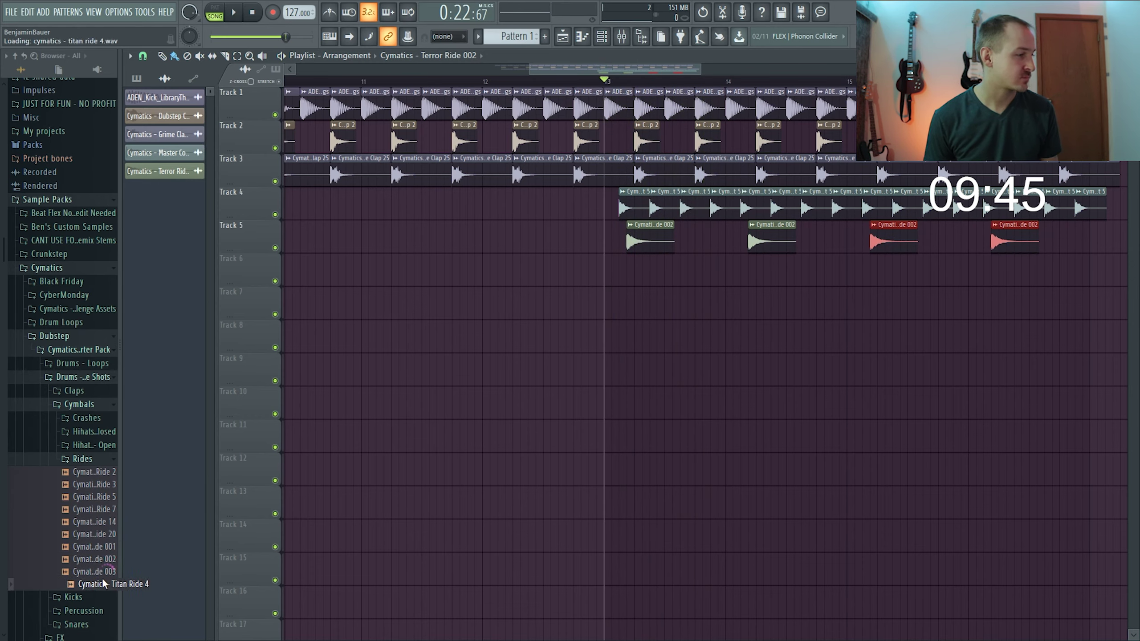
Add Terror Crash 006 on Track 7 as four hits starting at bar 9.
{"action": "left_click_drag", "start_coordinate": [103, 584], "coordinate": [96, 528]}
{"action": "left_click", "coordinate": [83, 459]}
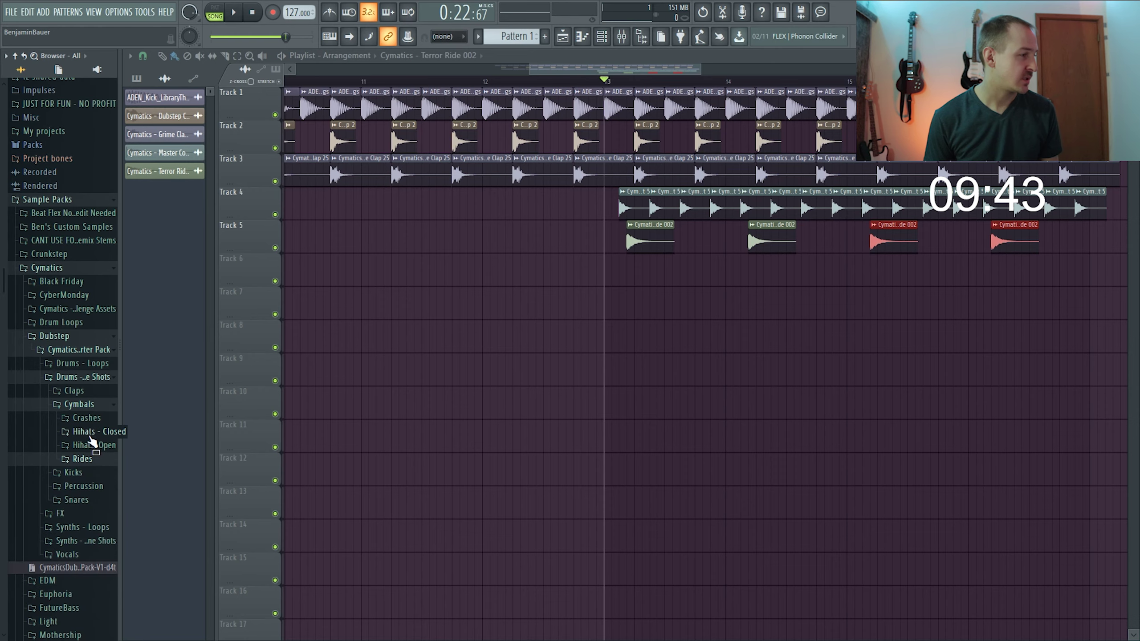
{"action": "left_click", "coordinate": [86, 417]}
{"action": "left_click_drag", "start_coordinate": [96, 467], "coordinate": [629, 314]}
{"action": "key", "text": "space"}
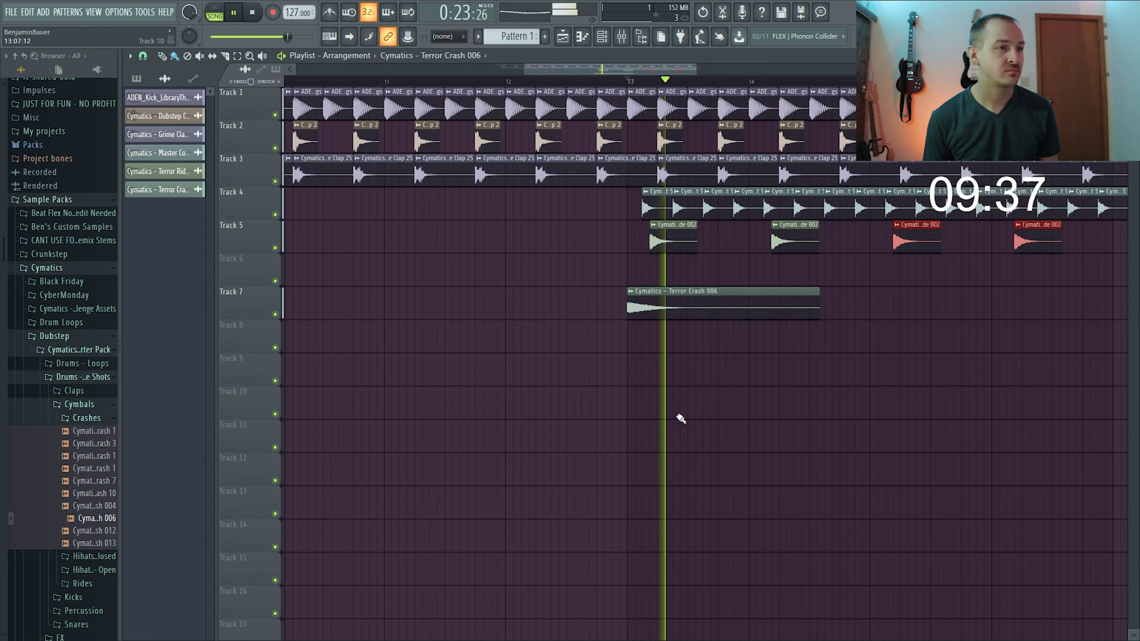
{"action": "scroll", "coordinate": [636, 387], "scroll_direction": "down", "scroll_amount": 3}
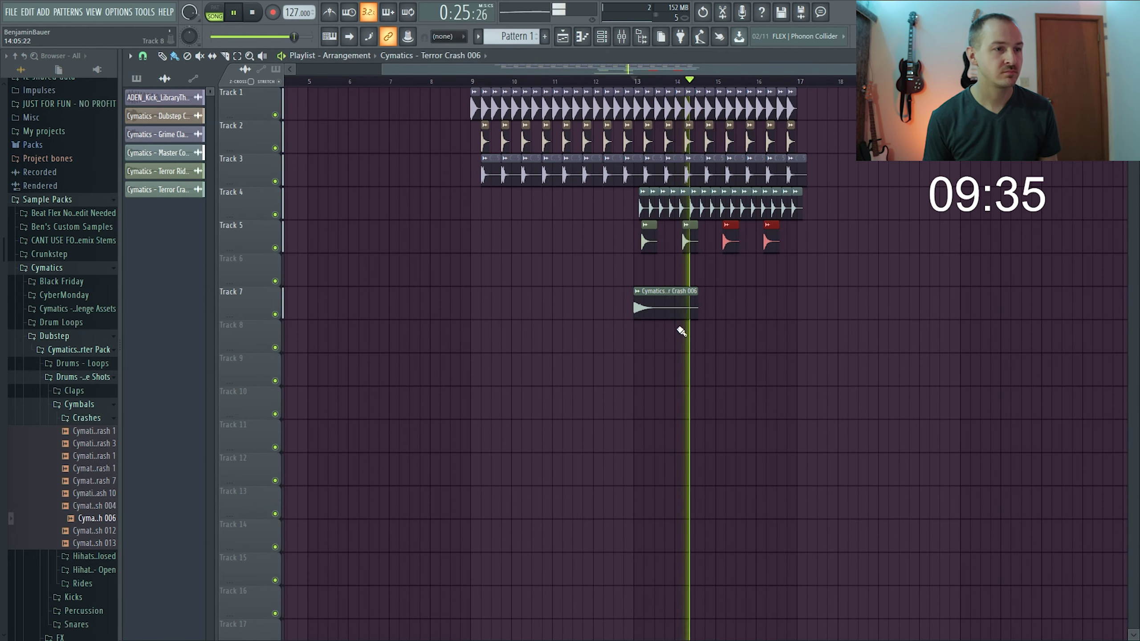
{"action": "left_click_drag", "start_coordinate": [705, 310], "coordinate": [726, 312]}
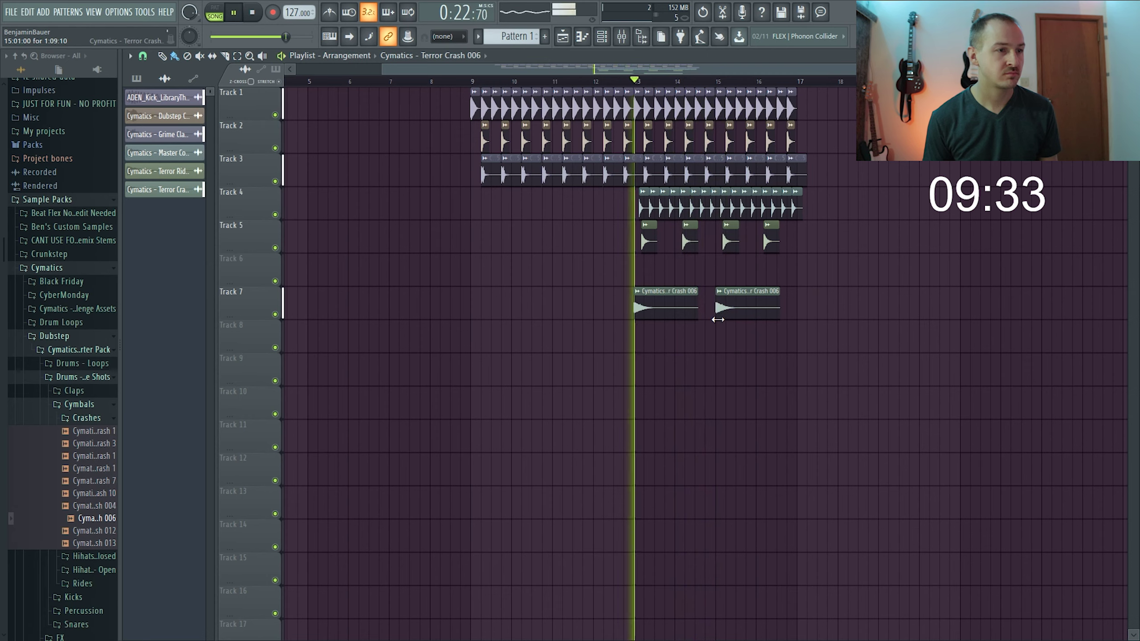
{"action": "key", "text": "space"}
{"action": "left_click_drag", "start_coordinate": [753, 351], "coordinate": [494, 305]}
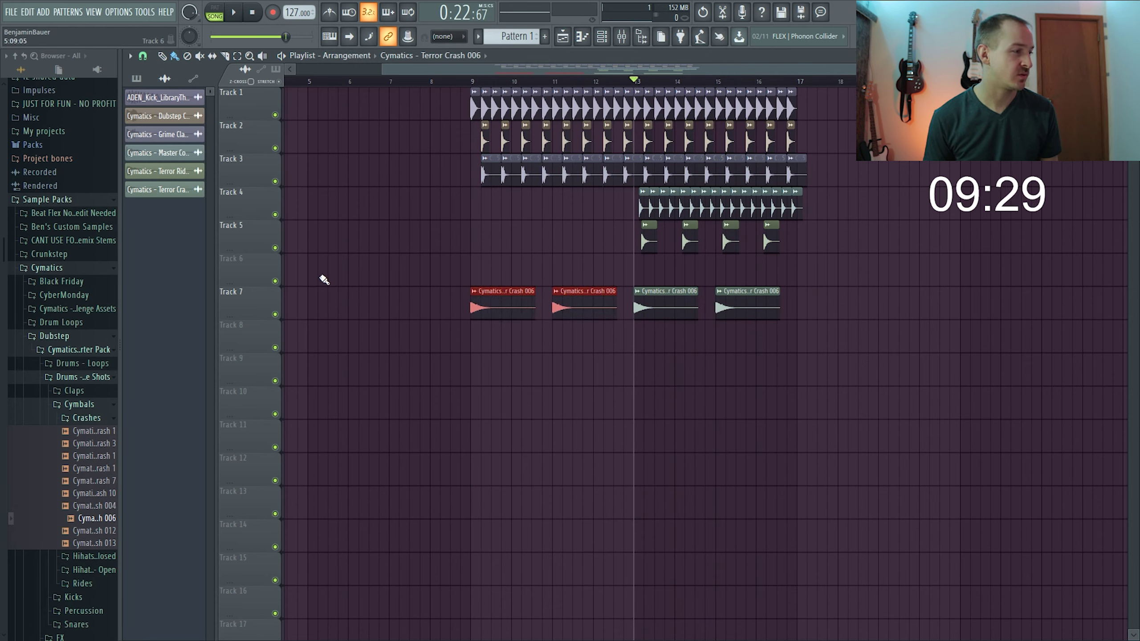
{"action": "left_click", "coordinate": [87, 418]}
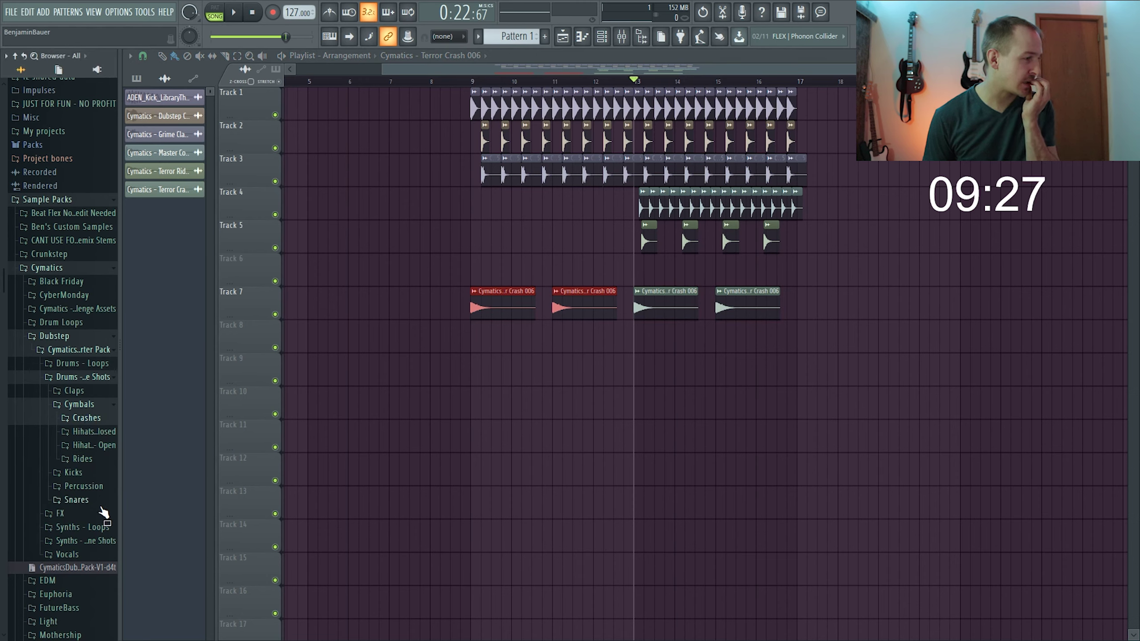
Put Synth Perc 1 on Track 8 from bar 13 and copy it to four hits.
{"action": "left_click", "coordinate": [92, 486]}
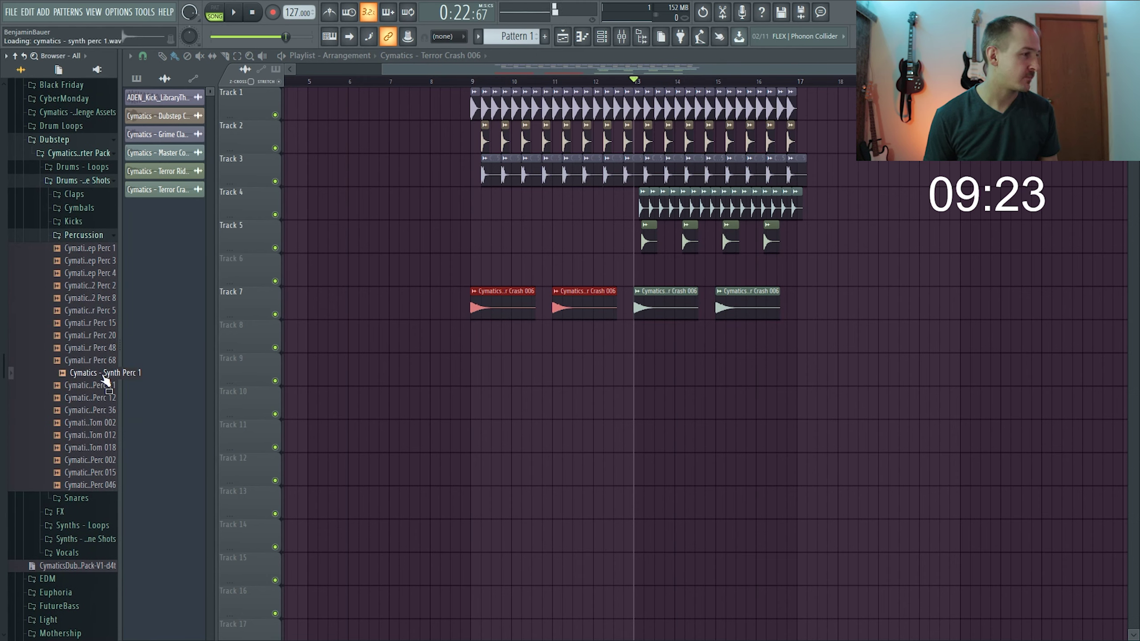
{"action": "left_click_drag", "start_coordinate": [105, 379], "coordinate": [659, 335]}
{"action": "scroll", "coordinate": [655, 369], "scroll_direction": "up", "scroll_amount": 3}
{"action": "key", "text": "space"}
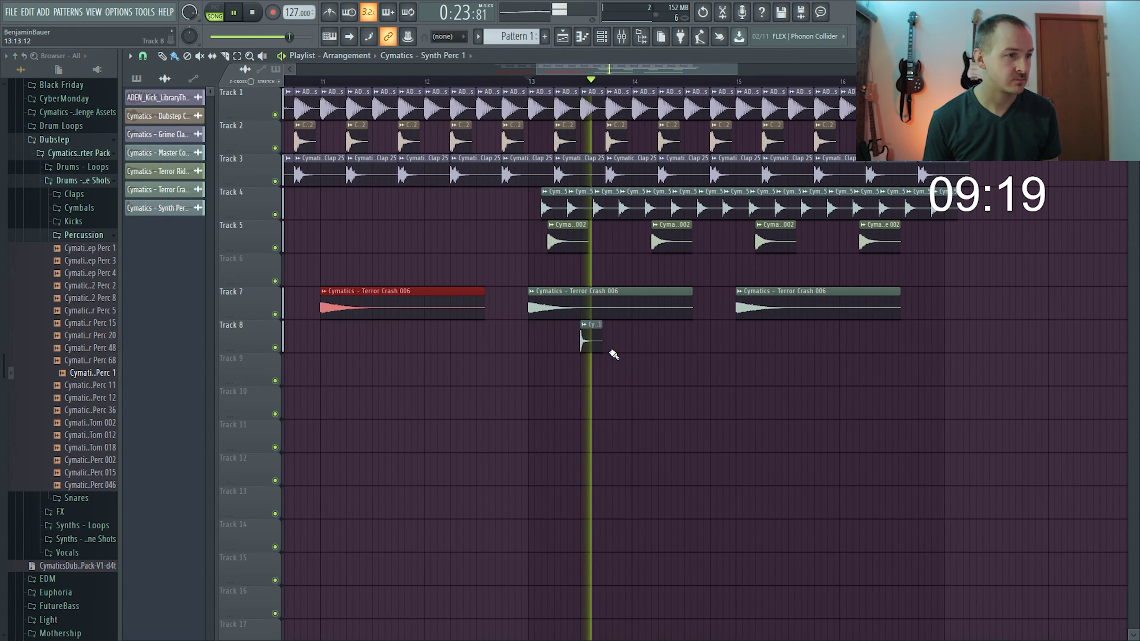
{"action": "left_click", "coordinate": [691, 339]}
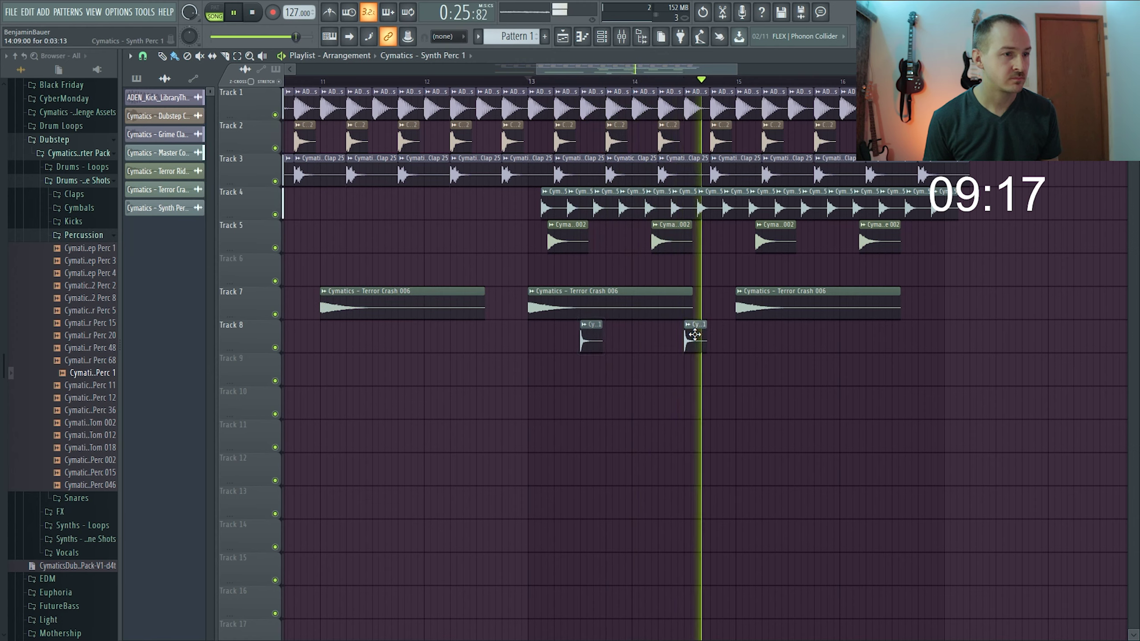
{"action": "left_click_drag", "start_coordinate": [732, 387], "coordinate": [811, 330]}
{"action": "key", "text": "space"}
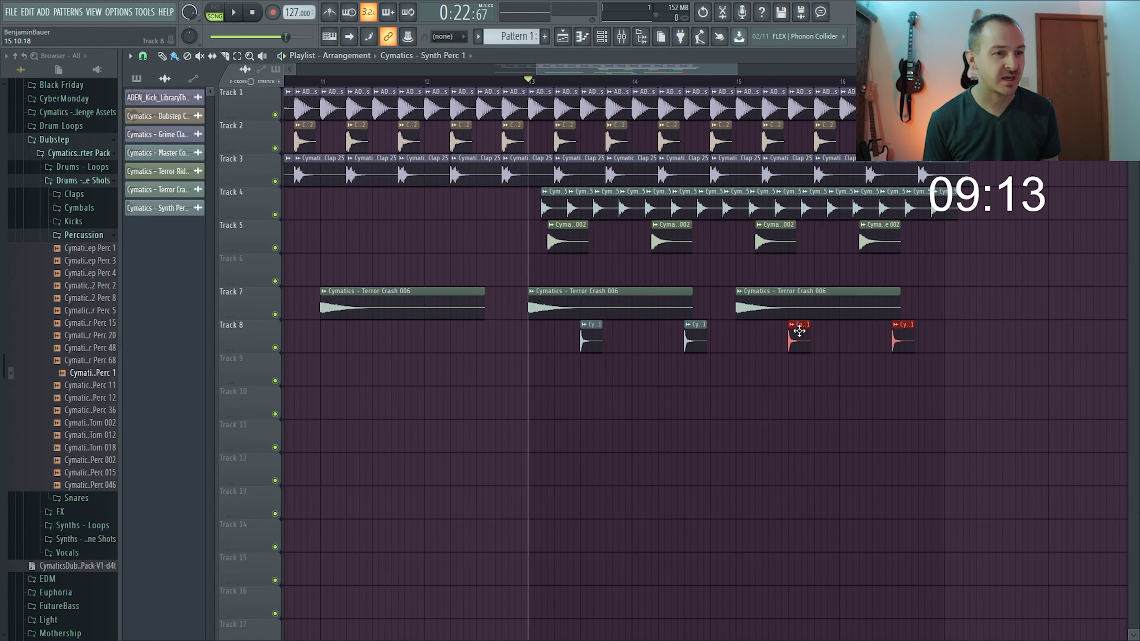
{"action": "key", "text": "space"}
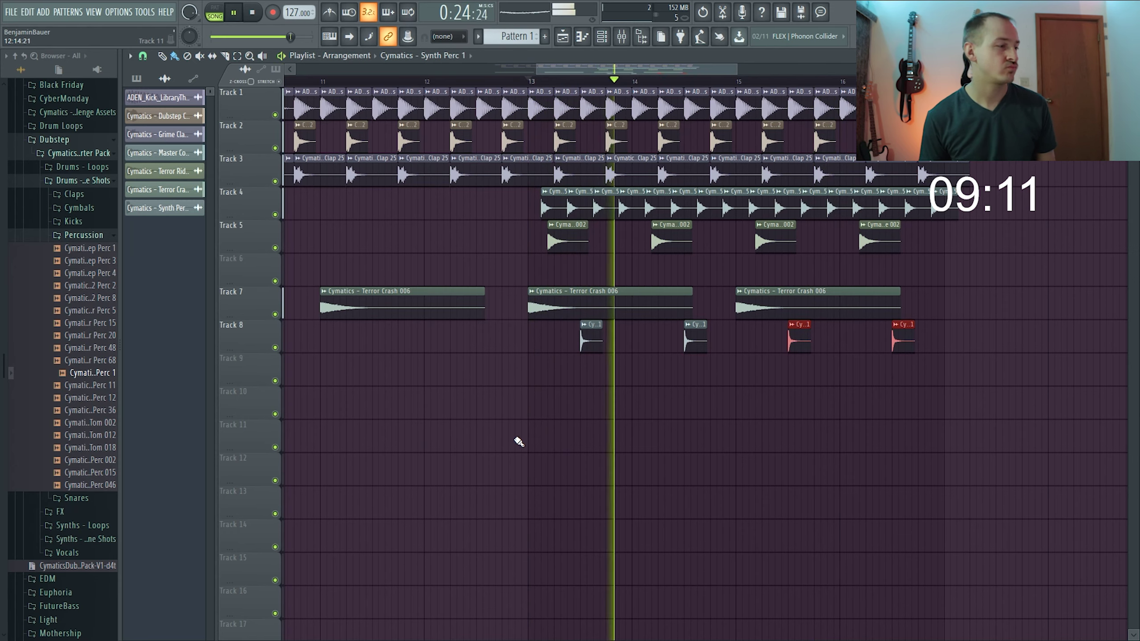
{"action": "key", "text": "space"}
{"action": "left_click", "coordinate": [90, 423]}
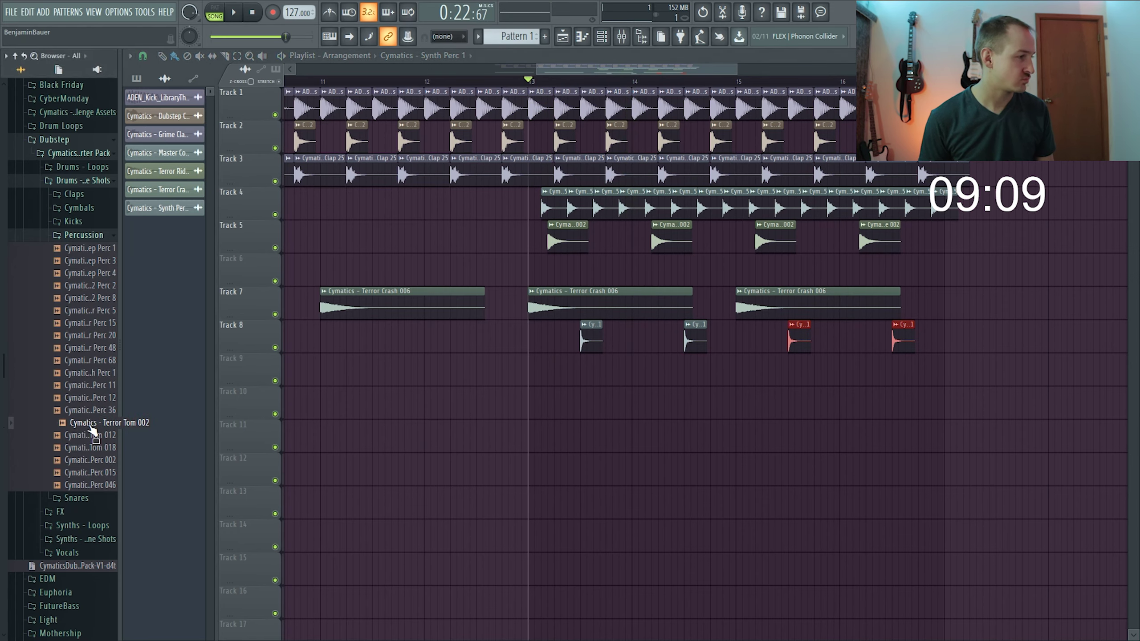
{"action": "scroll", "coordinate": [83, 323], "scroll_direction": "up", "scroll_amount": 3}
Preview the risers in FX > Risers and place Dubstep Riser 4 on Track 10.
{"action": "left_click", "coordinate": [88, 310]}
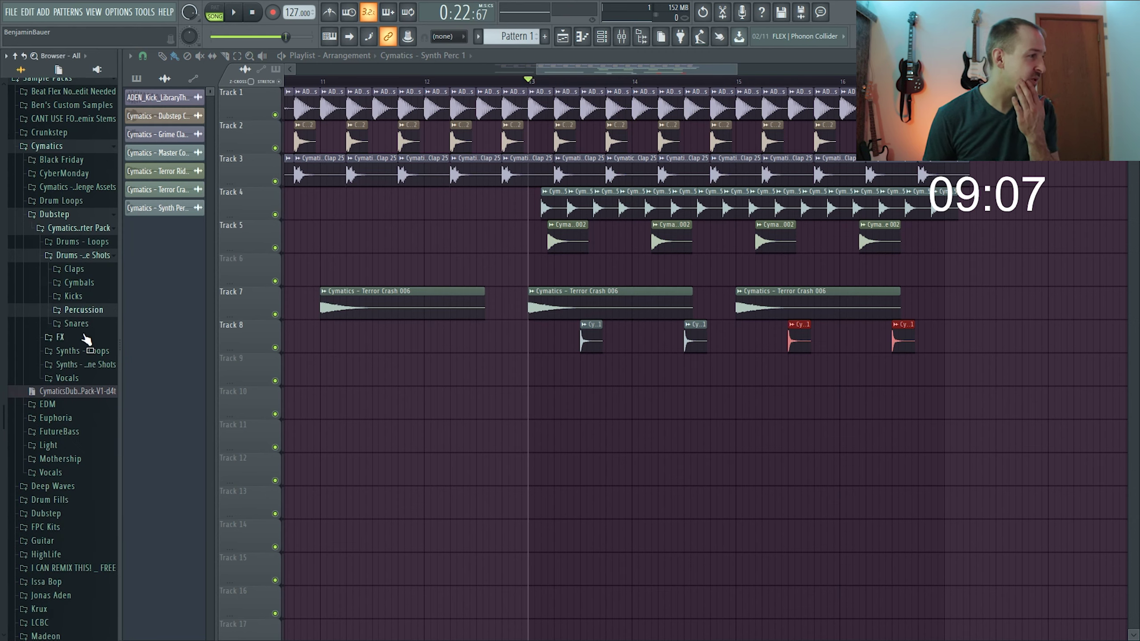
{"action": "left_click", "coordinate": [86, 337]}
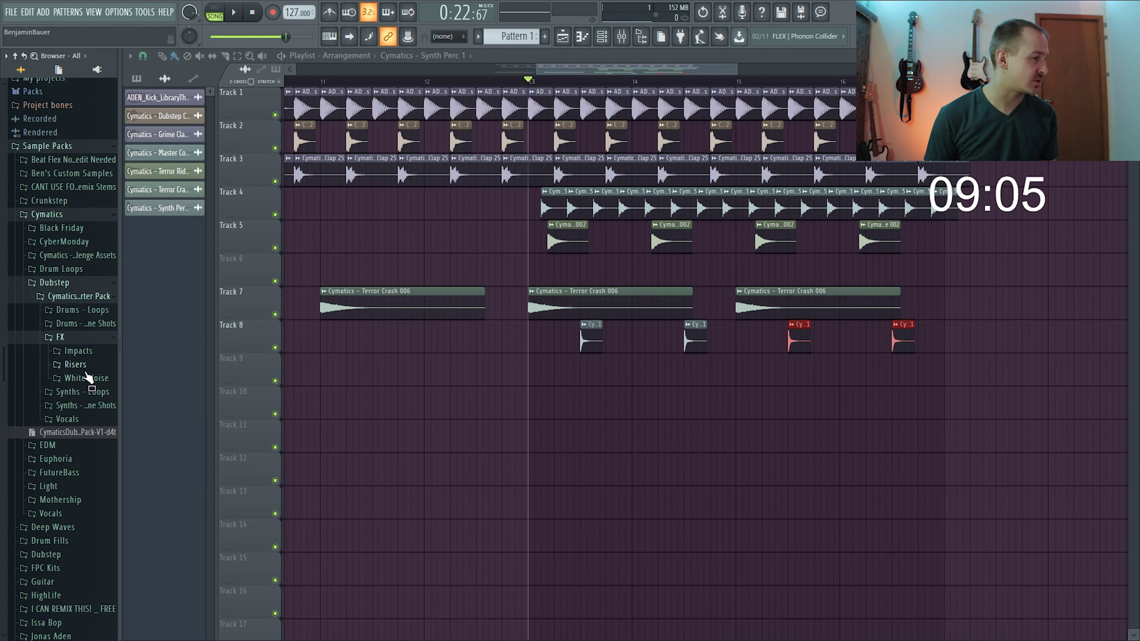
{"action": "left_click", "coordinate": [75, 364]}
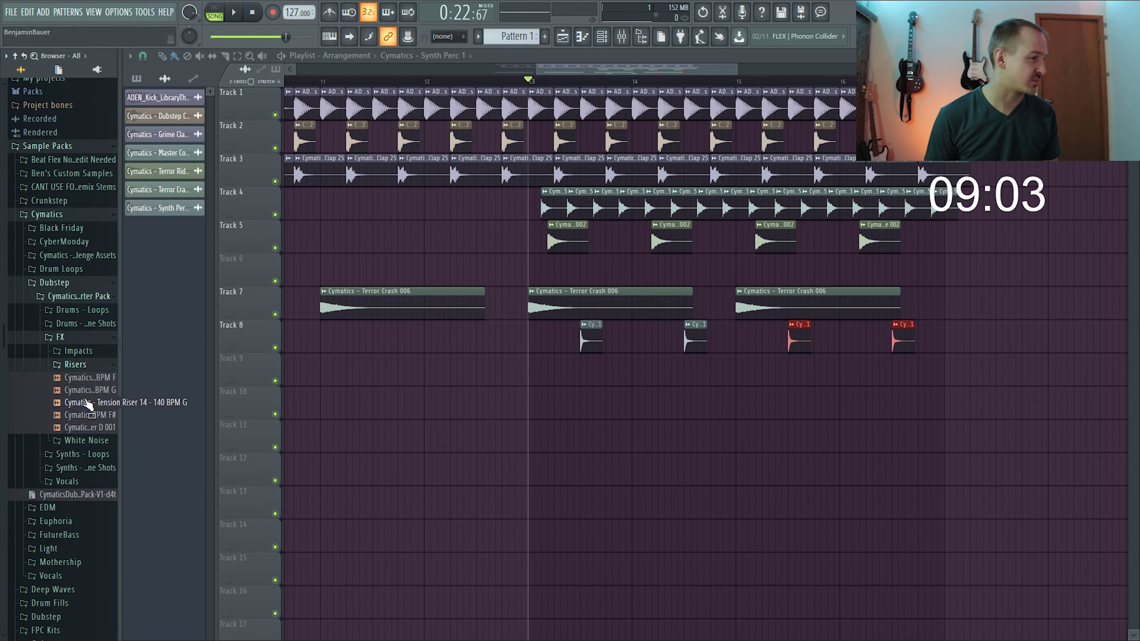
{"action": "left_click", "coordinate": [91, 379]}
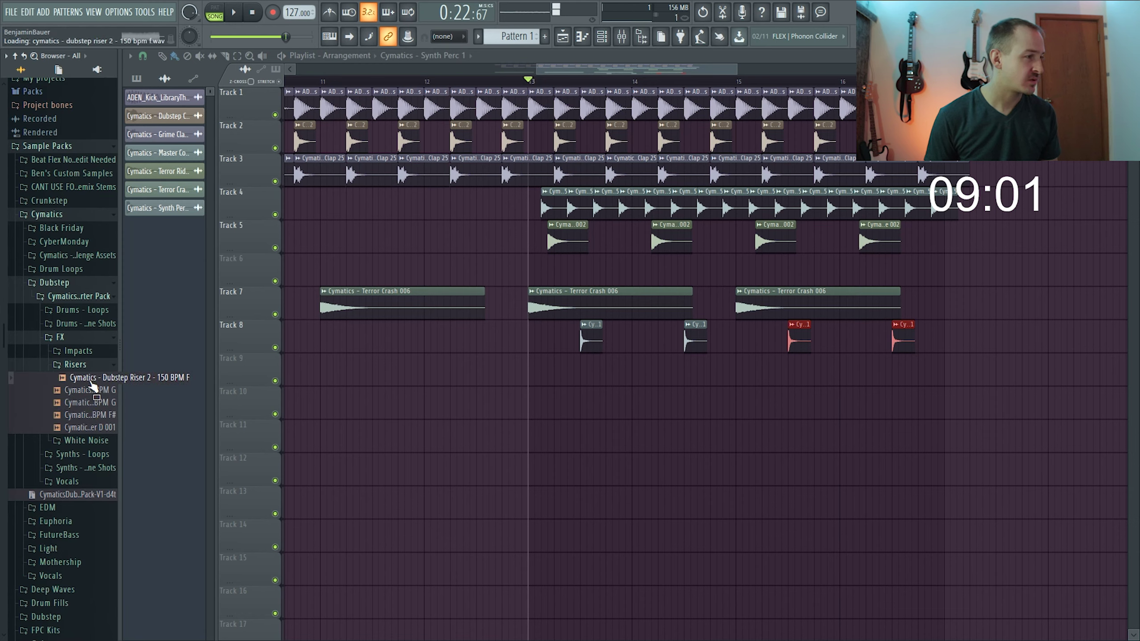
{"action": "left_click", "coordinate": [91, 390]}
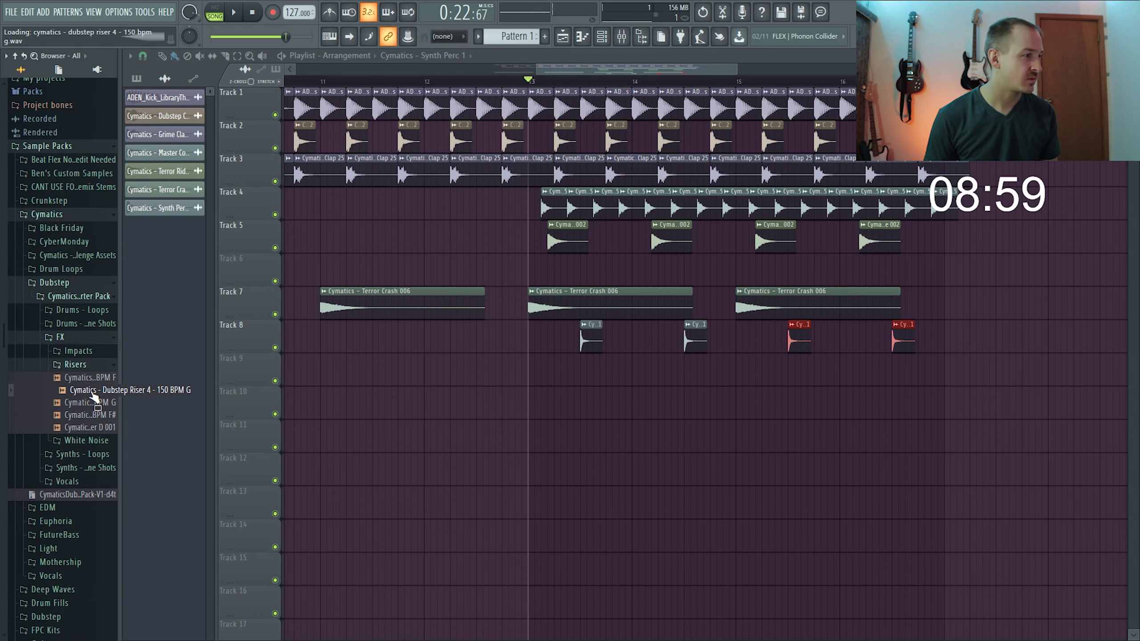
{"action": "left_click_drag", "start_coordinate": [89, 394], "coordinate": [539, 399]}
Set the riser clip's tempo to 150 BPM and move it to start at bar 9.
{"action": "left_click", "coordinate": [529, 391]}
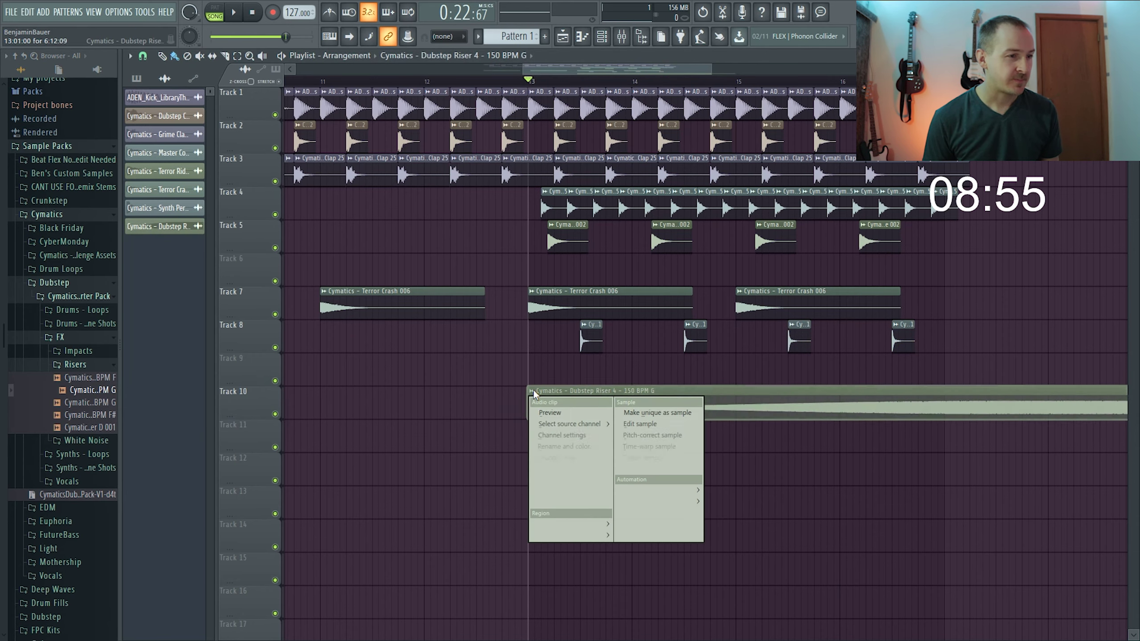
{"action": "left_click", "coordinate": [646, 472]}
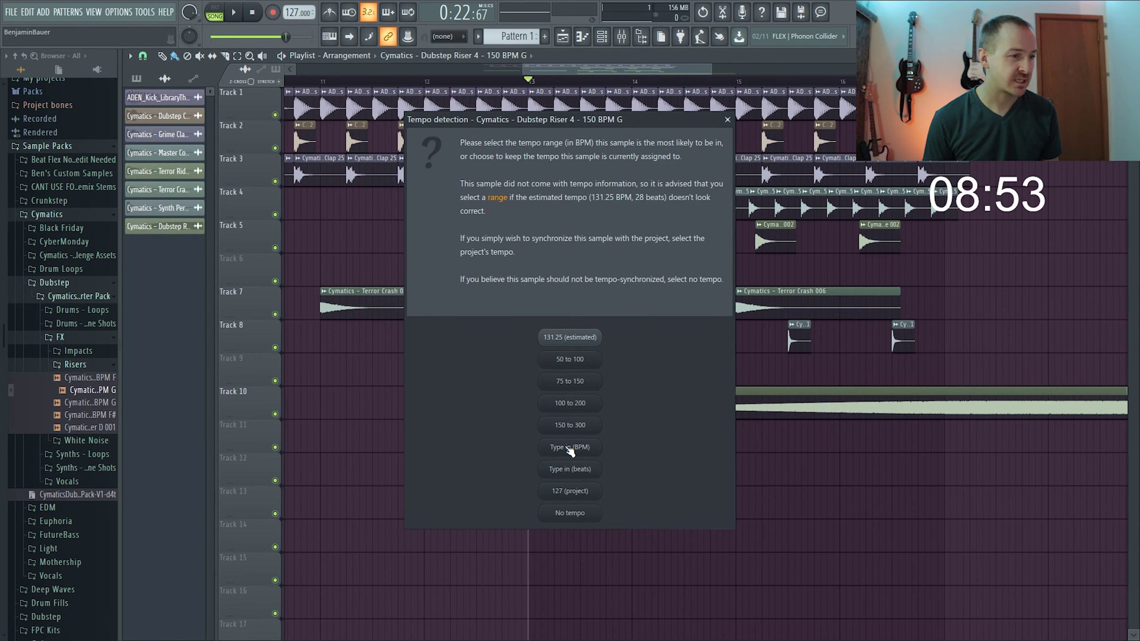
{"action": "left_click", "coordinate": [571, 448]}
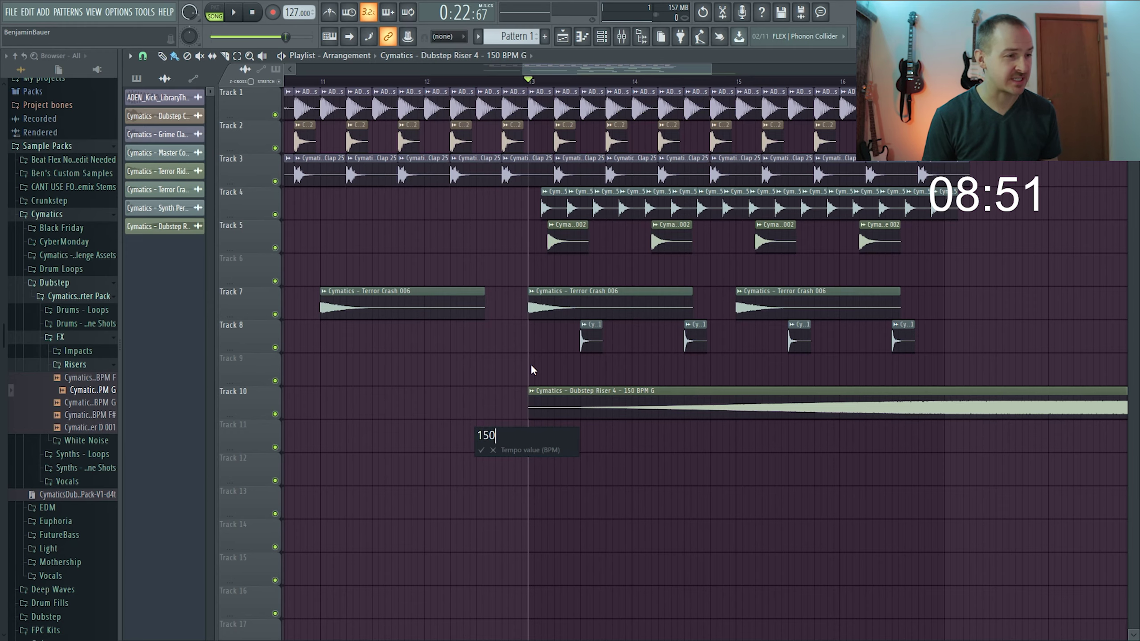
{"action": "key", "text": "Return"}
{"action": "scroll", "coordinate": [801, 563], "scroll_direction": "down", "scroll_amount": 3}
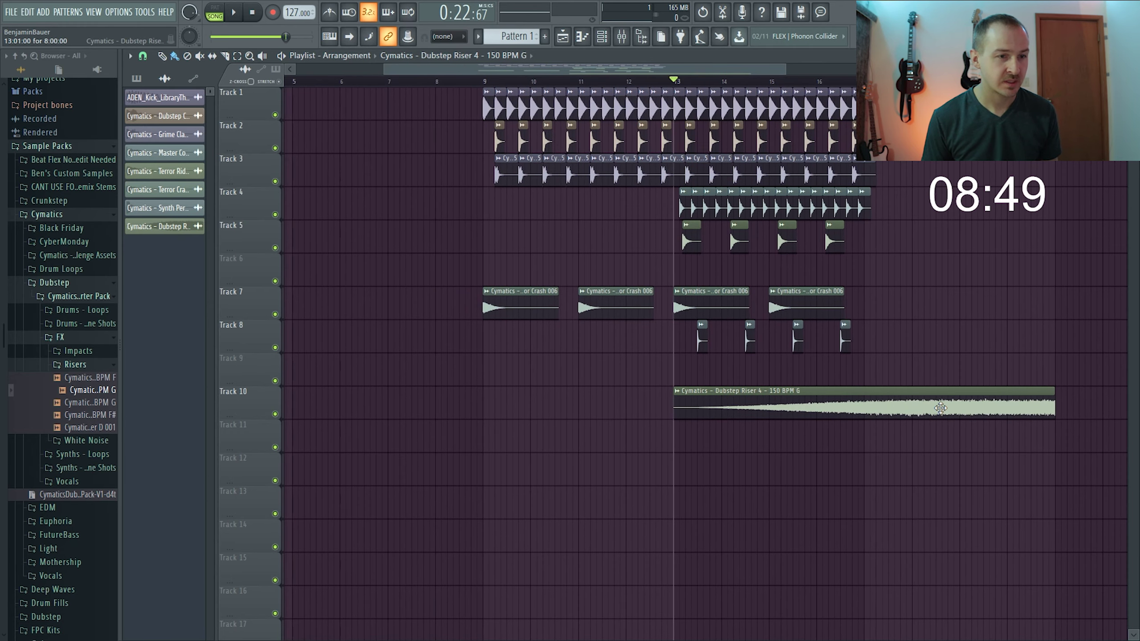
{"action": "left_click_drag", "start_coordinate": [941, 408], "coordinate": [752, 417]}
Audition the riser in the drop and return the playhead to bar 9.
{"action": "key", "text": "space"}
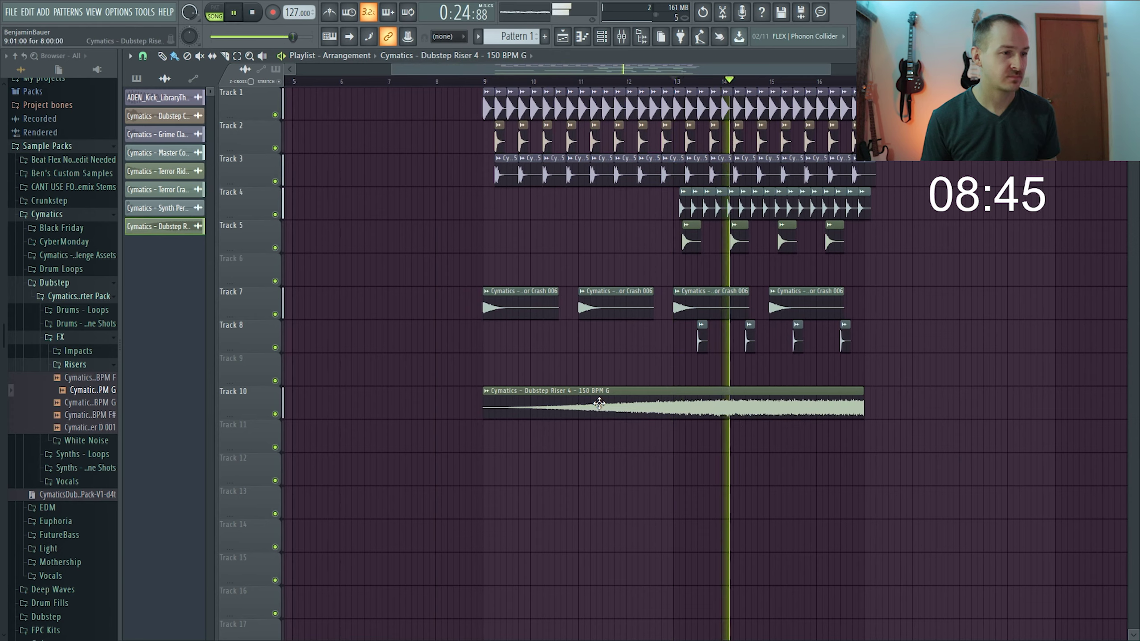
{"action": "key", "text": "space"}
{"action": "double_click", "coordinate": [568, 409]}
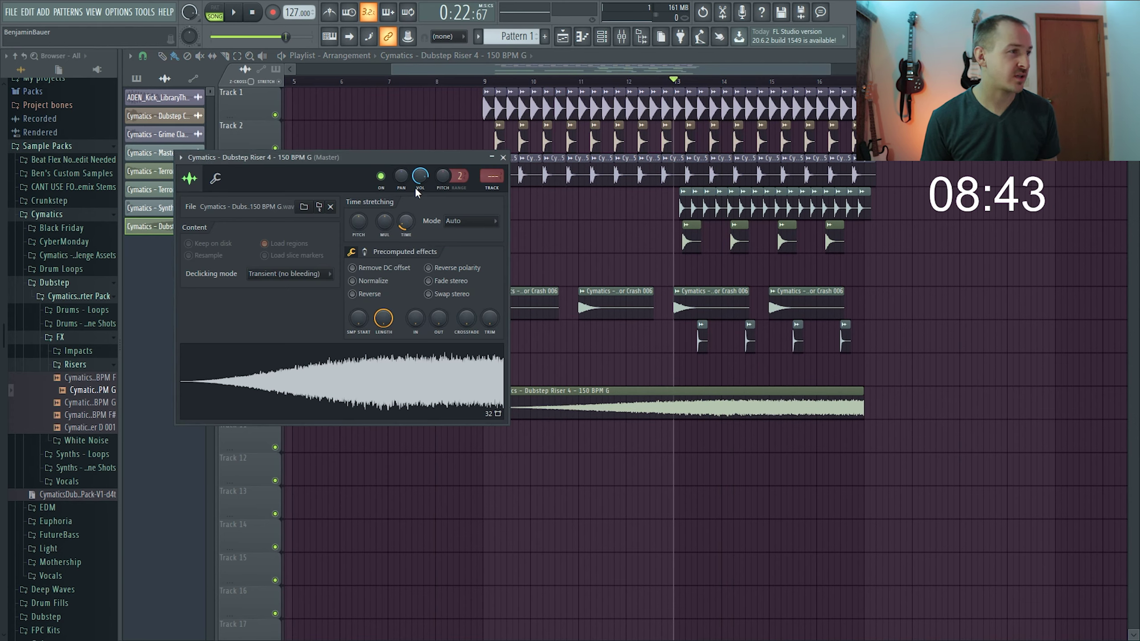
{"action": "key", "text": "Escape"}
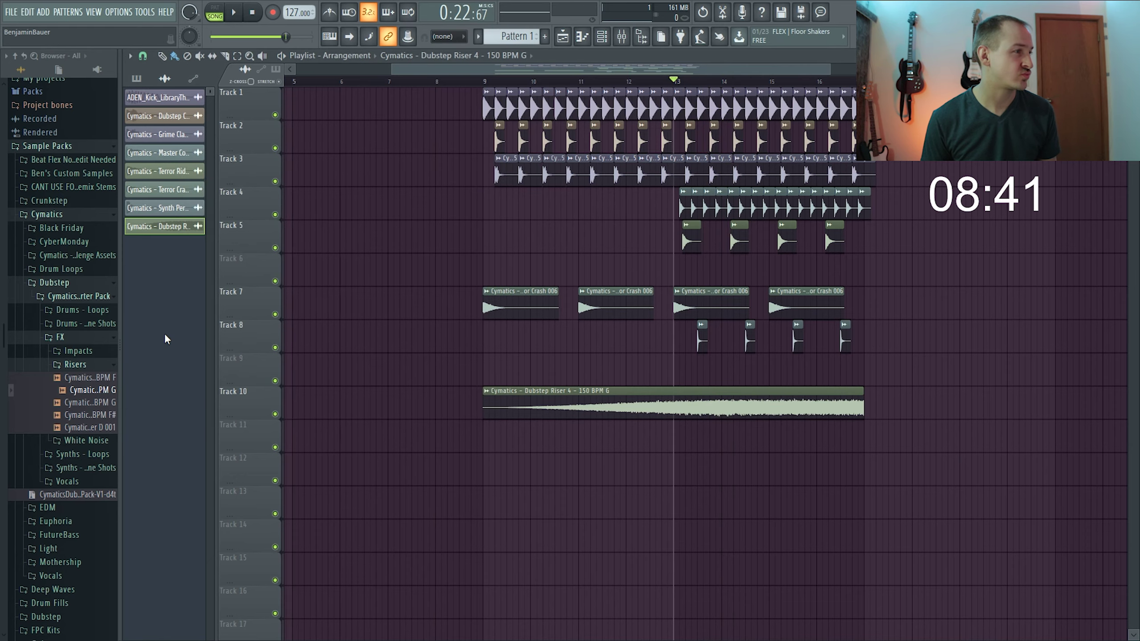
{"action": "key", "text": "space"}
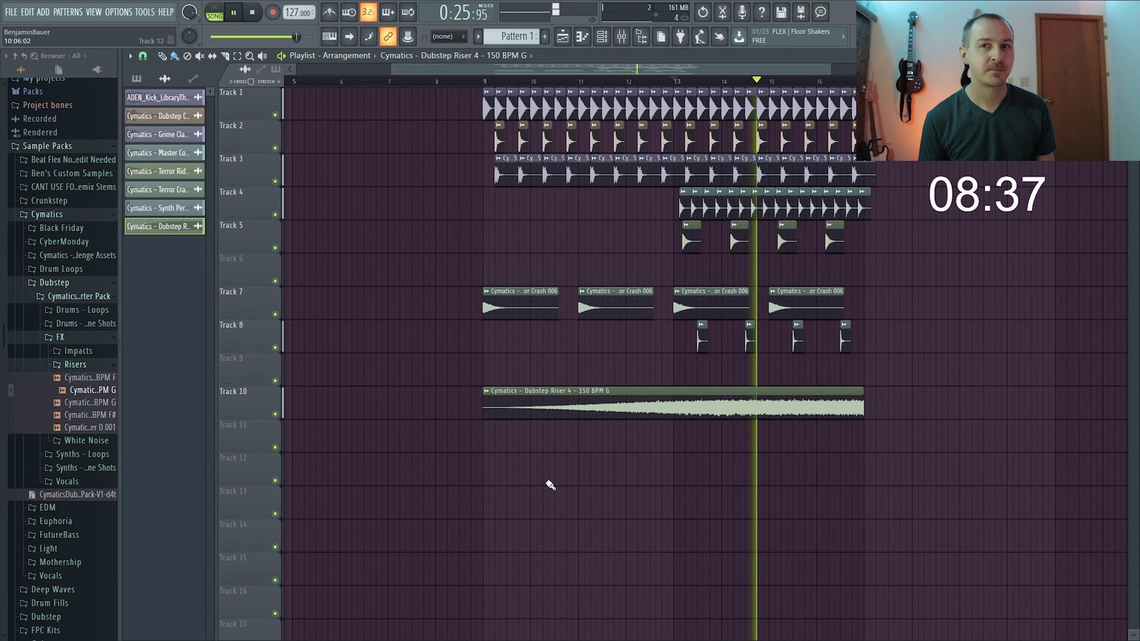
{"action": "key", "text": "space"}
{"action": "left_click", "coordinate": [487, 82]}
{"action": "scroll", "coordinate": [509, 426], "scroll_direction": "down", "scroll_amount": 3}
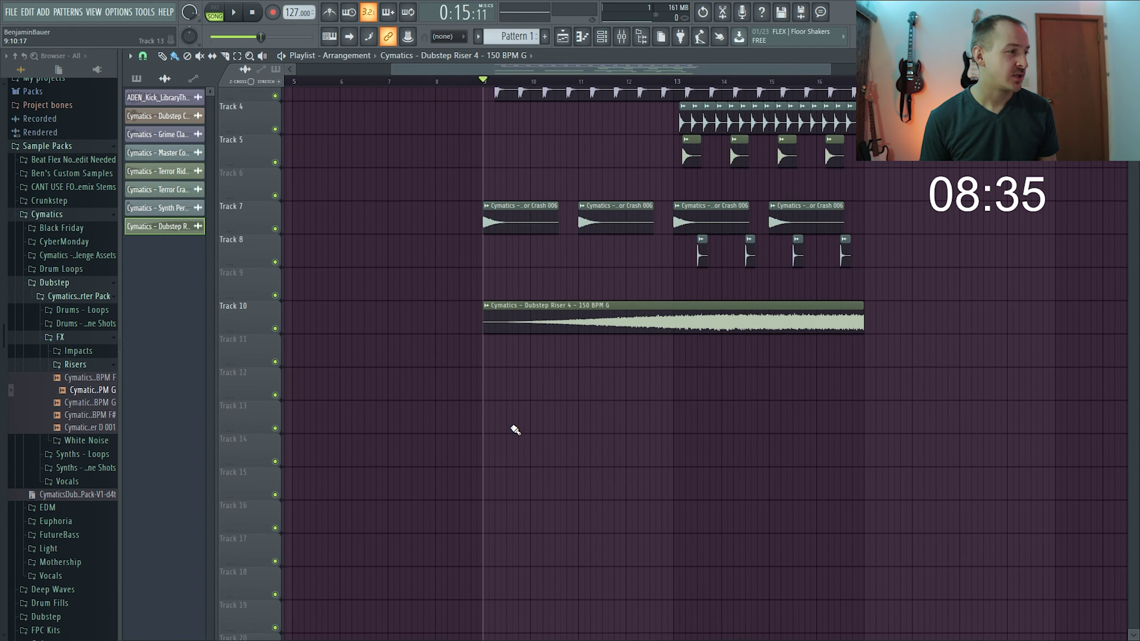
{"action": "left_click", "coordinate": [94, 367]}
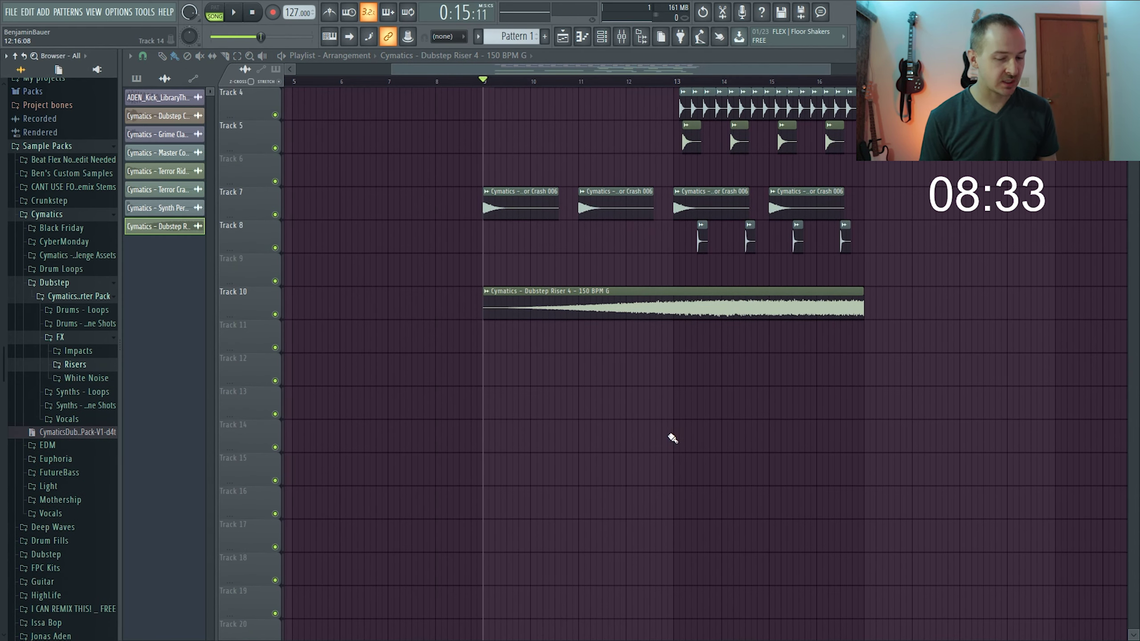
Add a new channel to the Channel Rack and replace its plugin with Serum.
{"action": "key", "text": "F6"}
{"action": "left_click", "coordinate": [278, 351]}
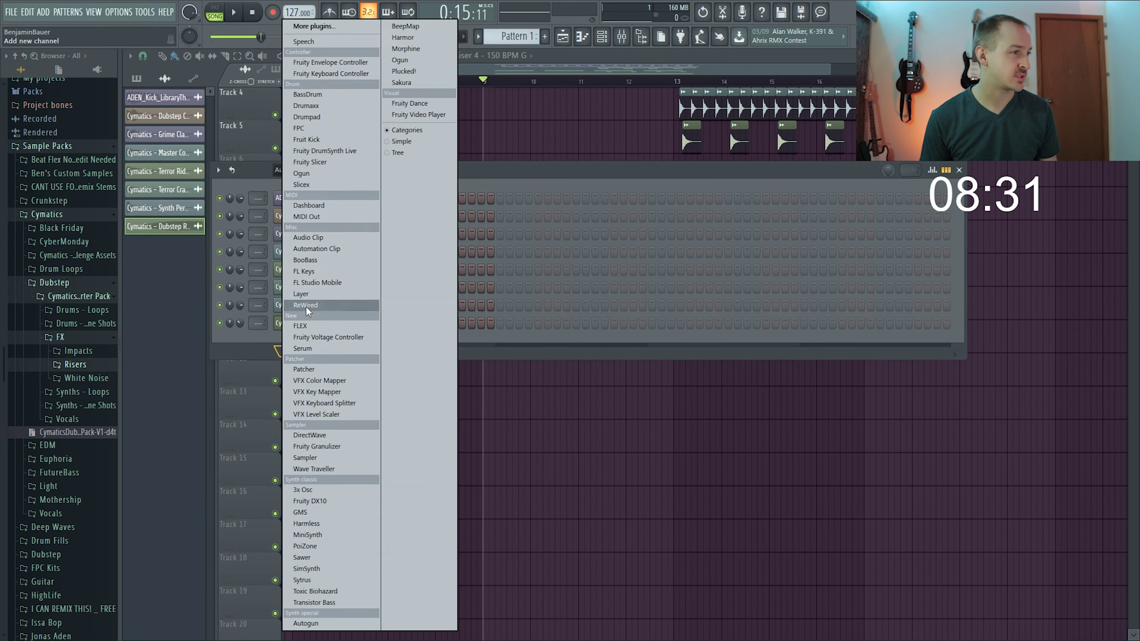
{"action": "left_click_drag", "start_coordinate": [316, 337], "coordinate": [317, 338]}
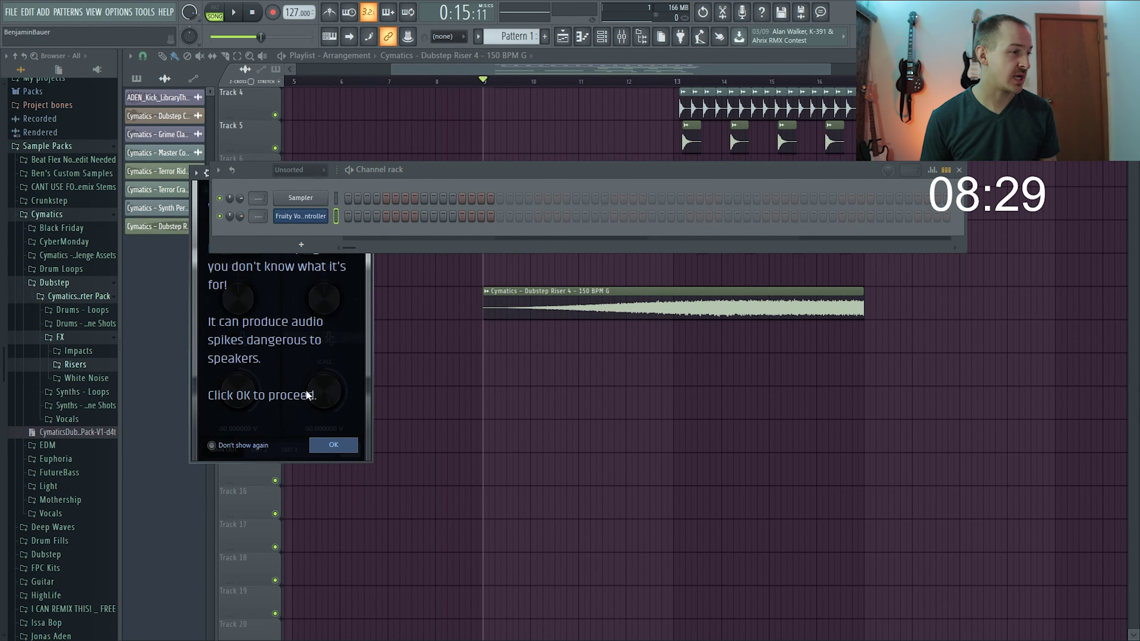
{"action": "left_click_drag", "start_coordinate": [262, 174], "coordinate": [390, 220]}
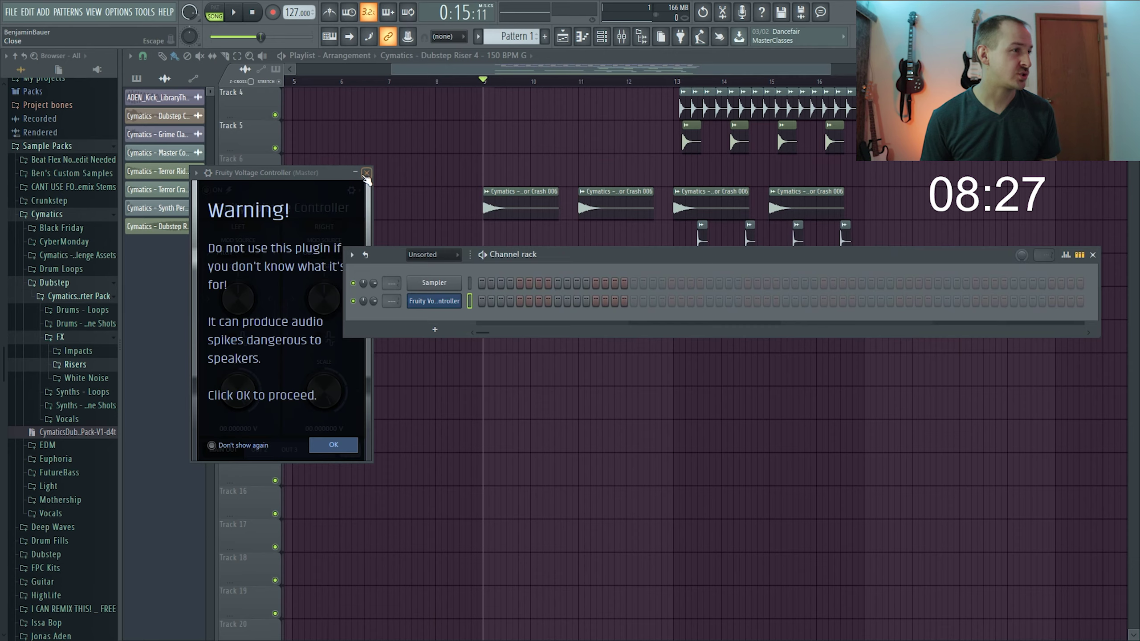
{"action": "left_click", "coordinate": [366, 174]}
{"action": "right_click", "coordinate": [440, 307]}
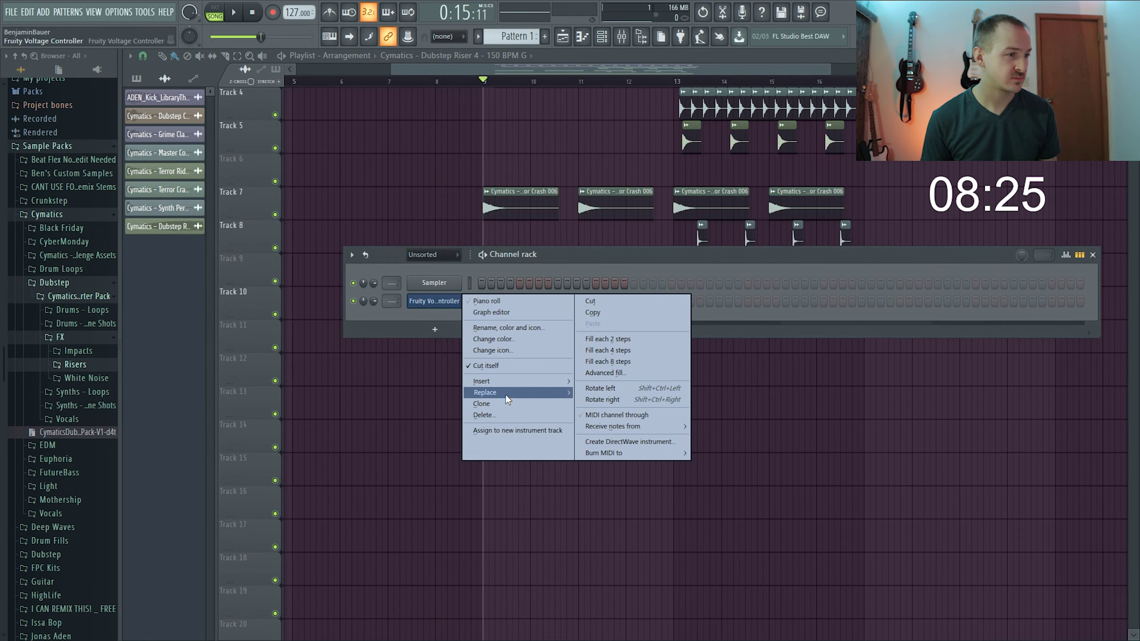
{"action": "mouse_move", "coordinate": [494, 393]}
{"action": "left_click", "coordinate": [595, 359]}
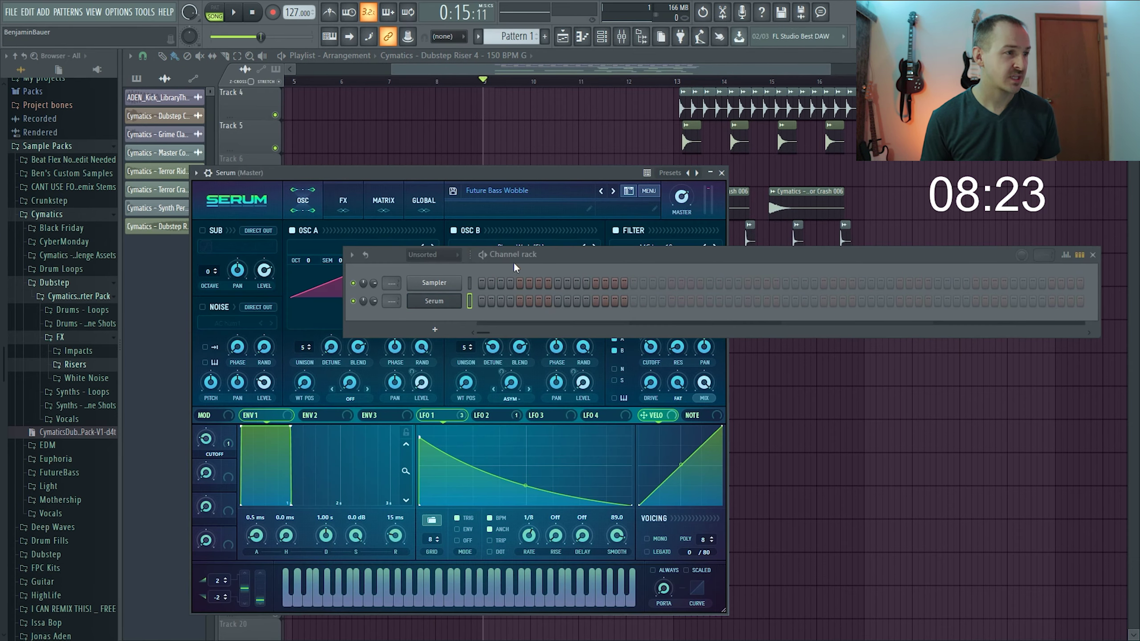
Load the BA Revolt [7S] preset in Serum and close the synth window.
{"action": "left_click", "coordinate": [537, 192]}
{"action": "mouse_move", "coordinate": [504, 218]}
{"action": "left_click", "coordinate": [740, 299]}
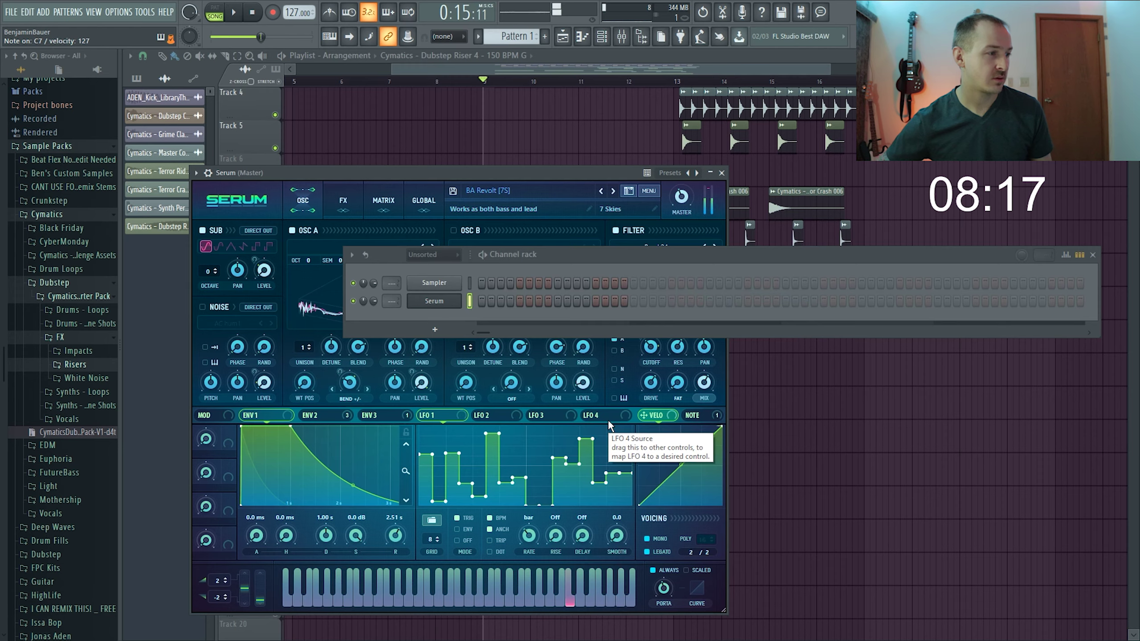
{"action": "left_click", "coordinate": [182, 327]}
{"action": "left_click", "coordinate": [570, 377]}
Remove the stray clips, including the riser clip, from Track 12.
{"action": "right_click", "coordinate": [589, 357]}
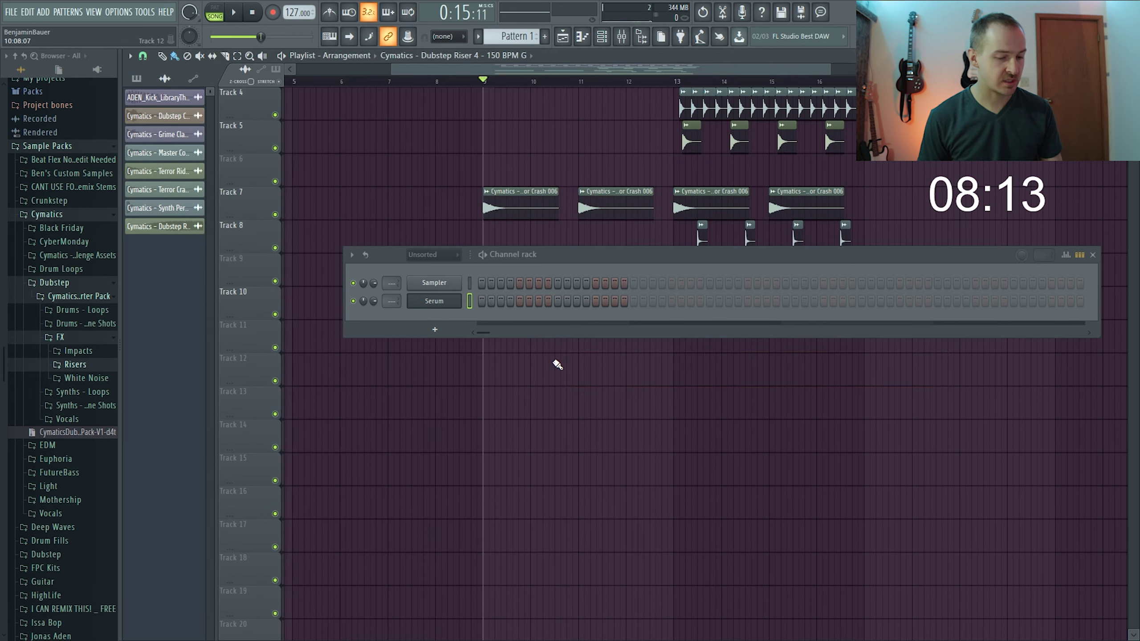
{"action": "key", "text": "F6"}
{"action": "key", "text": "F7"}
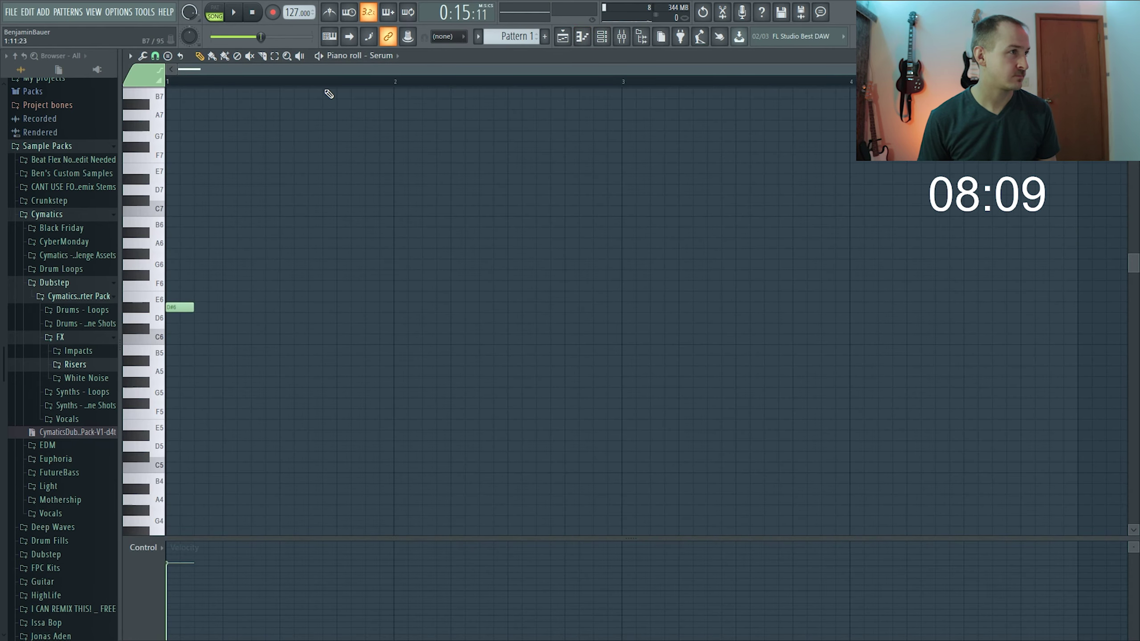
{"action": "left_click_drag", "start_coordinate": [169, 310], "coordinate": [140, 369]}
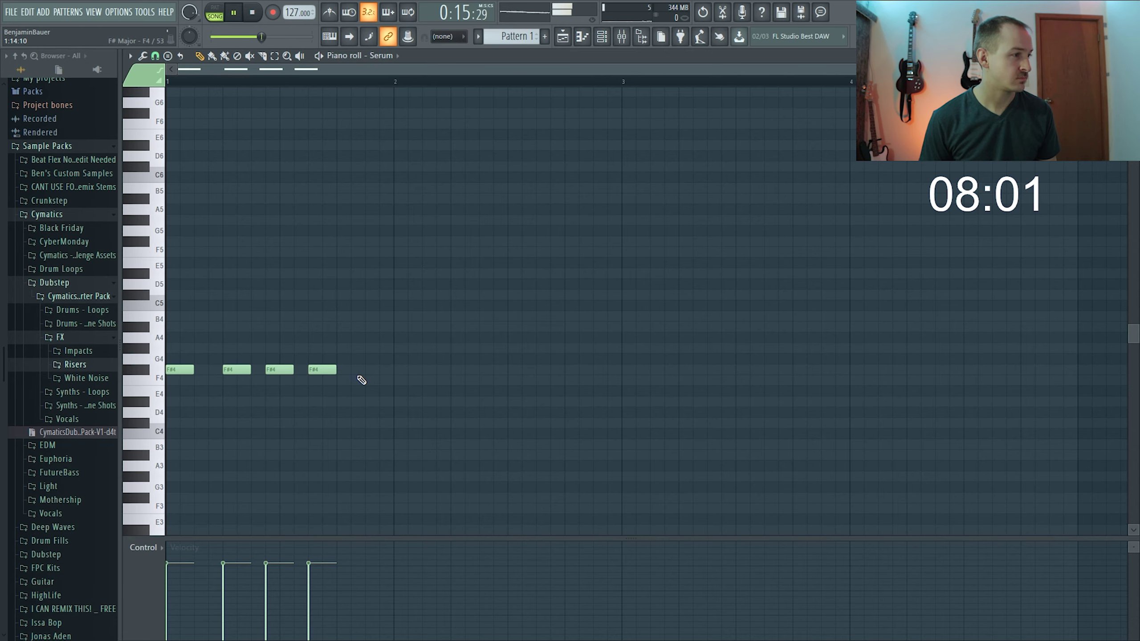
{"action": "left_click", "coordinate": [562, 43]}
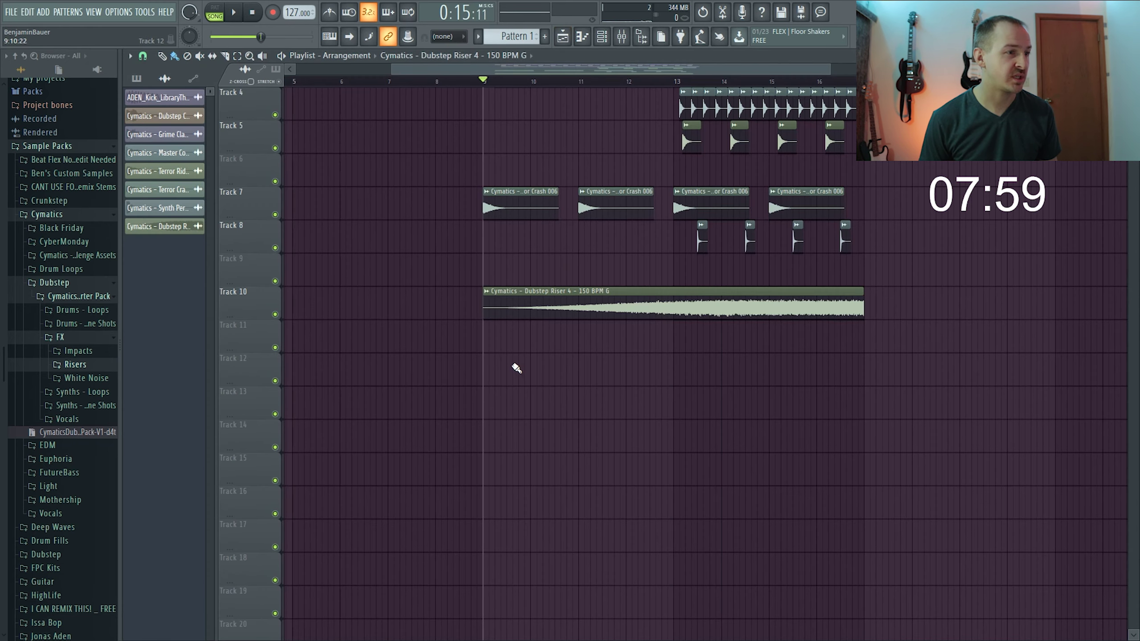
{"action": "left_click", "coordinate": [517, 368]}
{"action": "right_click", "coordinate": [517, 368]}
Place Pattern 1 on Track 12 at bar 9 and play from there.
{"action": "left_click", "coordinate": [136, 78]}
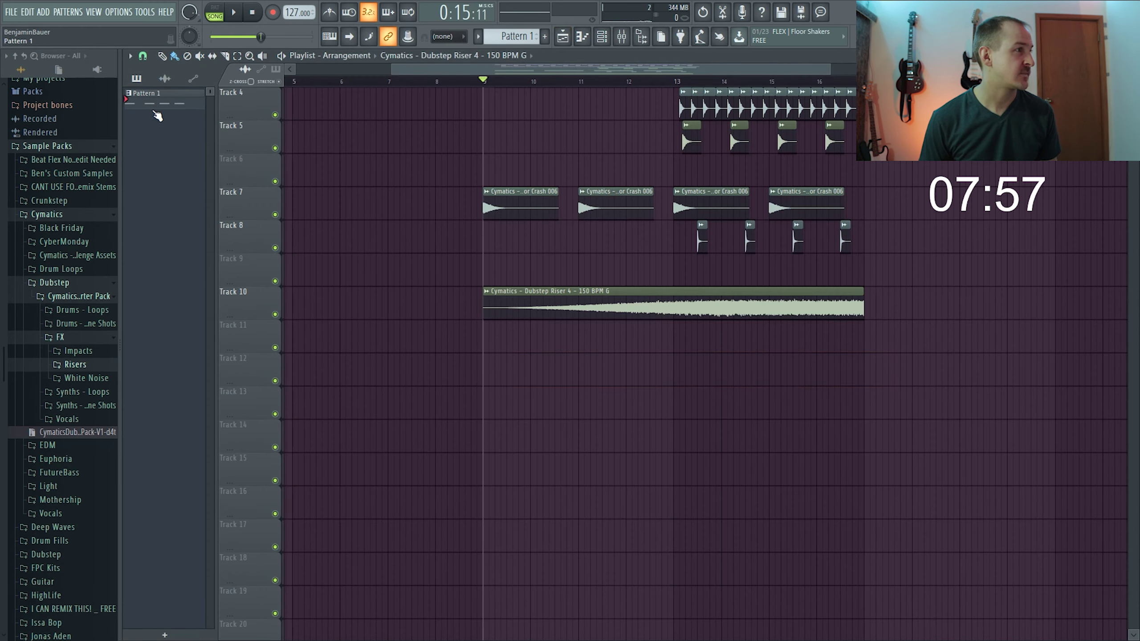
{"action": "left_click_drag", "start_coordinate": [149, 100], "coordinate": [507, 366]}
{"action": "key", "text": "space"}
{"action": "key", "text": "space"}
In Pattern 1, add a note raised to B and shorten the second F# note.
{"action": "double_click", "coordinate": [527, 380]}
{"action": "left_click", "coordinate": [242, 346]}
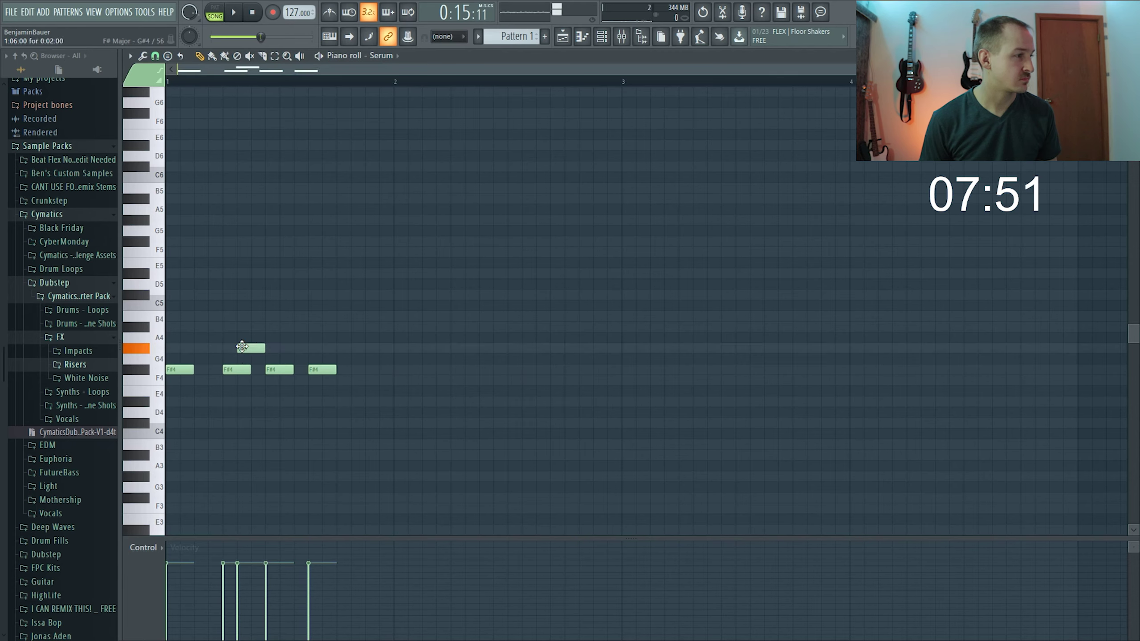
{"action": "left_click_drag", "start_coordinate": [254, 347], "coordinate": [243, 316]}
{"action": "key", "text": "space"}
{"action": "key", "text": "space"}
{"action": "left_click_drag", "start_coordinate": [254, 370], "coordinate": [240, 374]}
{"action": "key", "text": "space"}
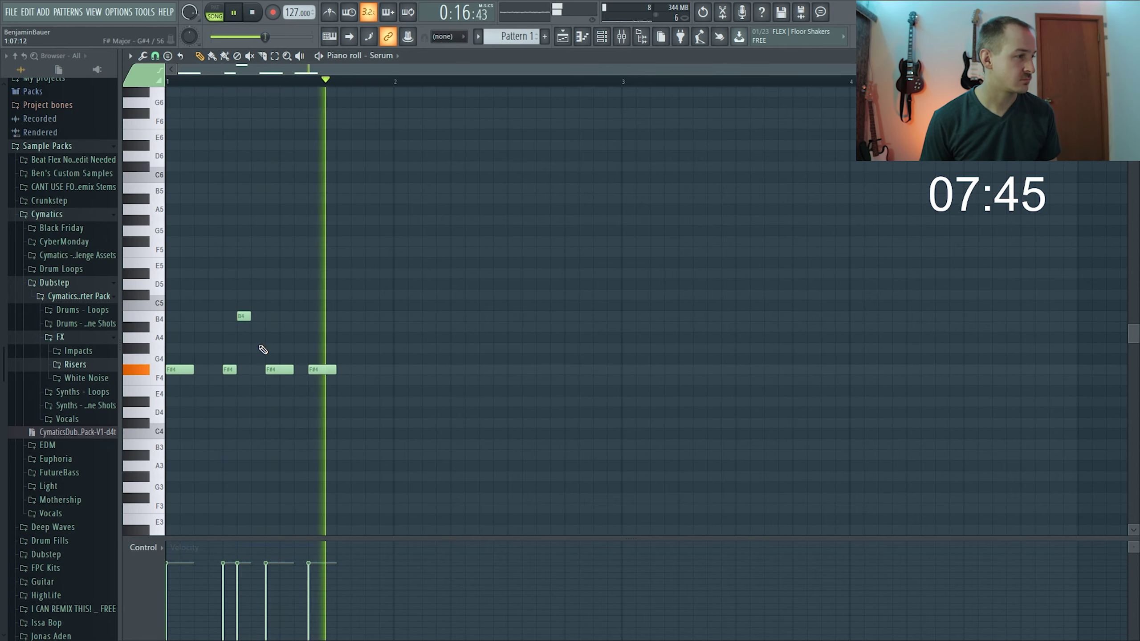
{"action": "key", "text": "space"}
Delete the last two F# notes and transpose the riff down to F#2.
{"action": "right_click", "coordinate": [322, 370]}
{"action": "right_click", "coordinate": [279, 370]}
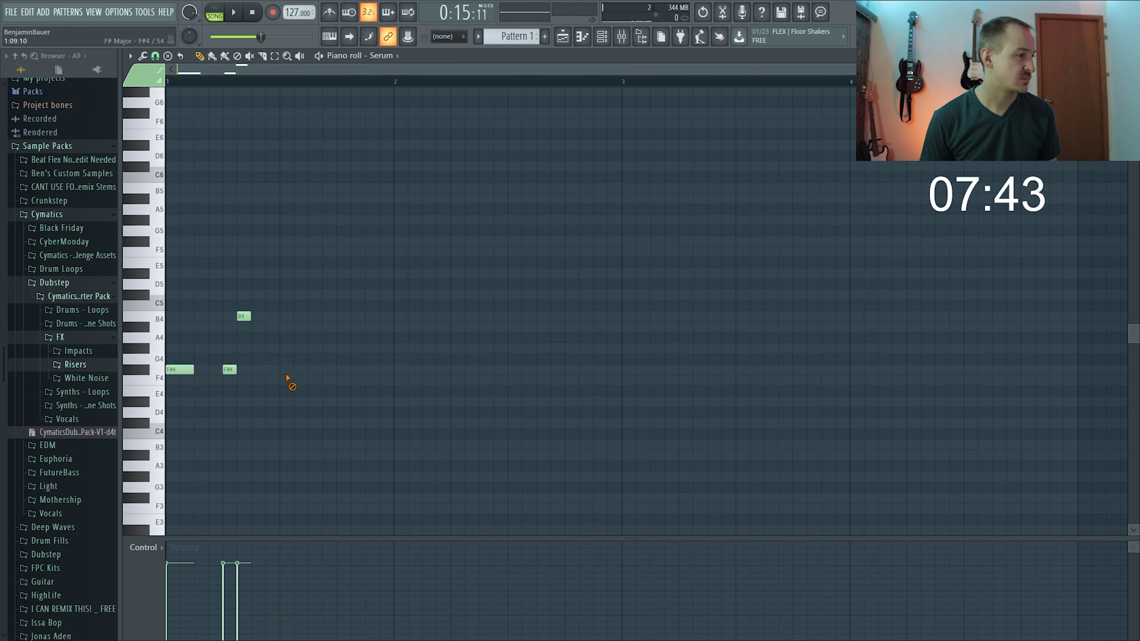
{"action": "key", "text": "ctrl+a"}
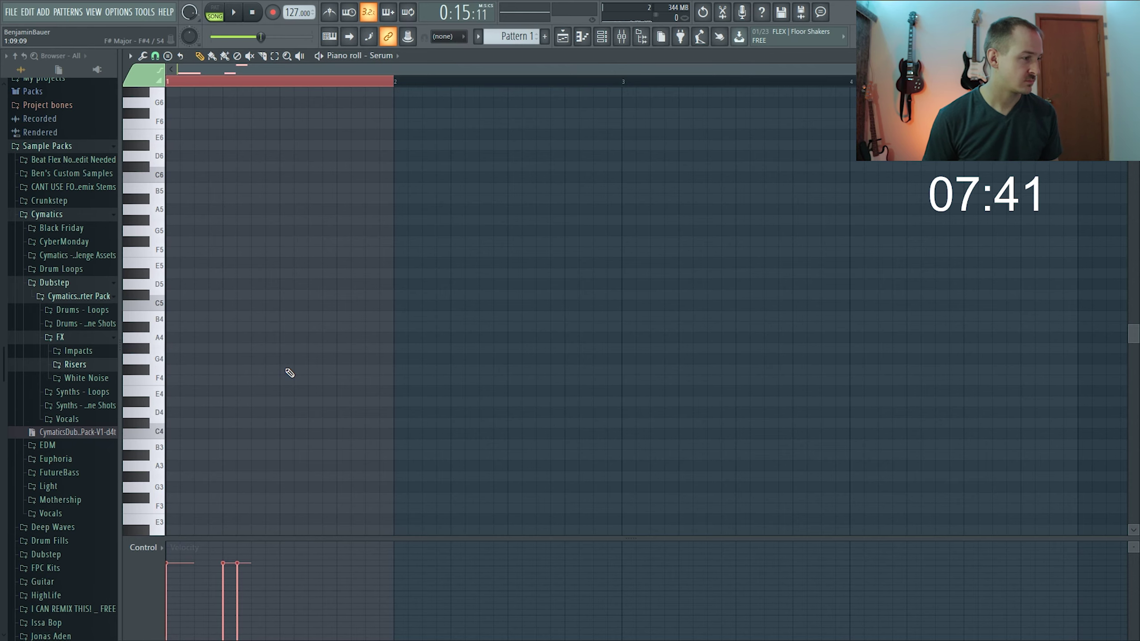
{"action": "key", "text": "space"}
{"action": "scroll", "coordinate": [294, 355], "scroll_direction": "down", "scroll_amount": 3}
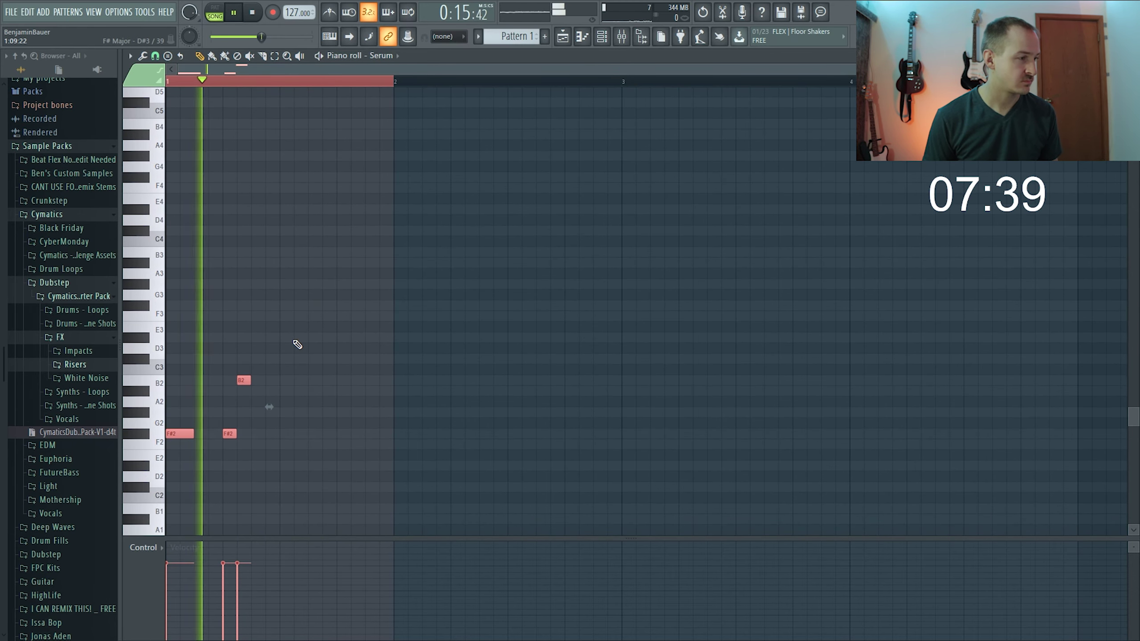
{"action": "key", "text": "space"}
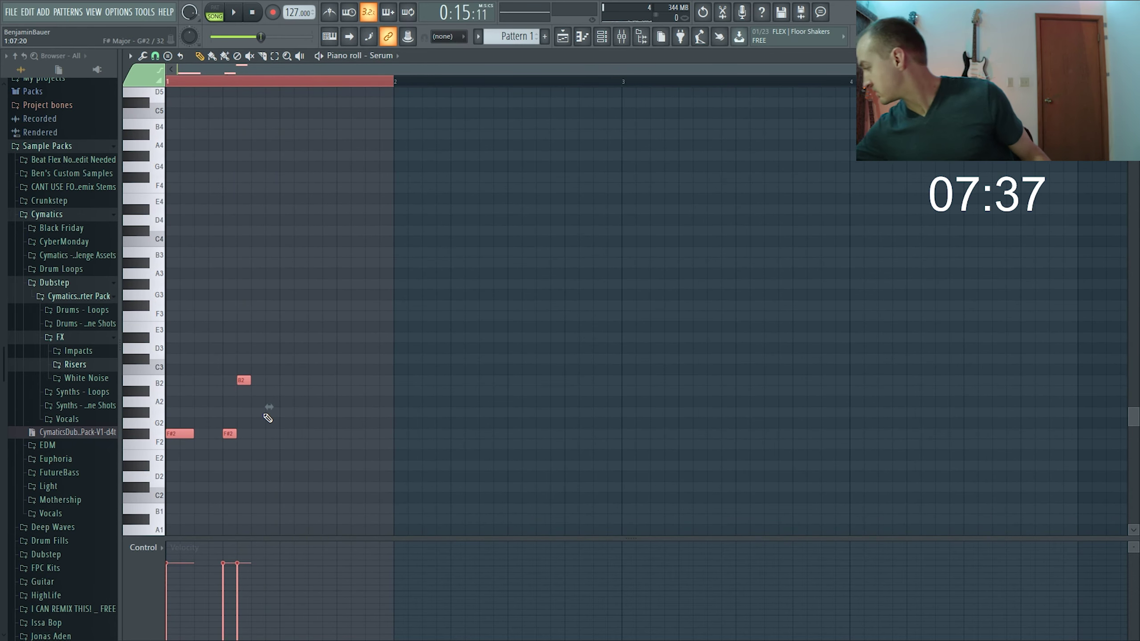
{"action": "key", "text": "space"}
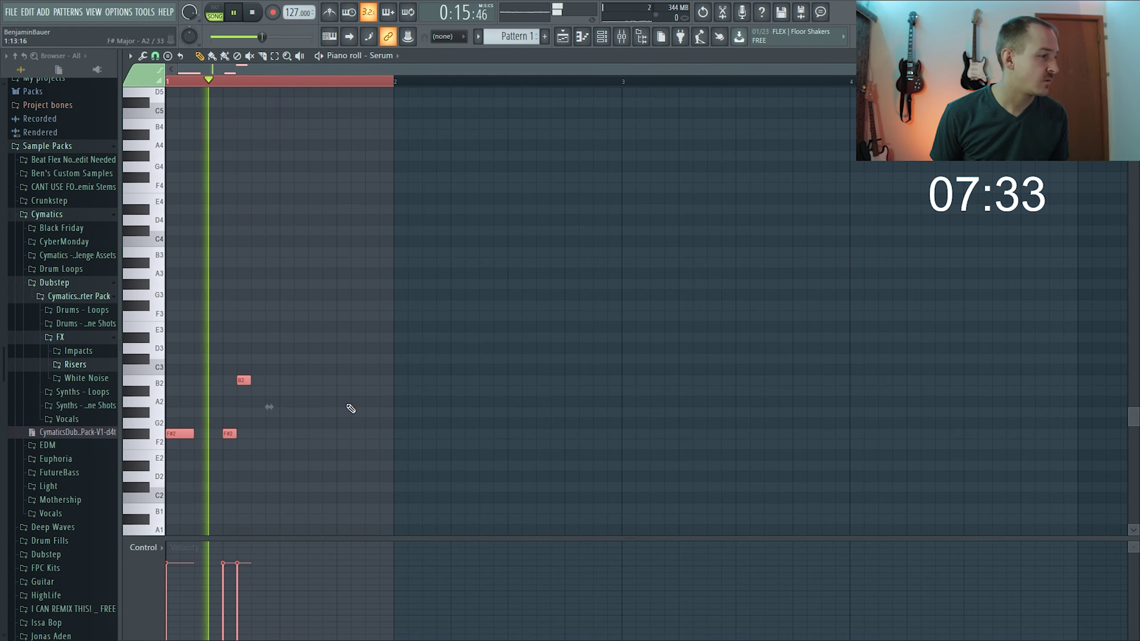
{"action": "key", "text": "space"}
Open Serum and audition the next few bass presets against the pattern.
{"action": "key", "text": "F6"}
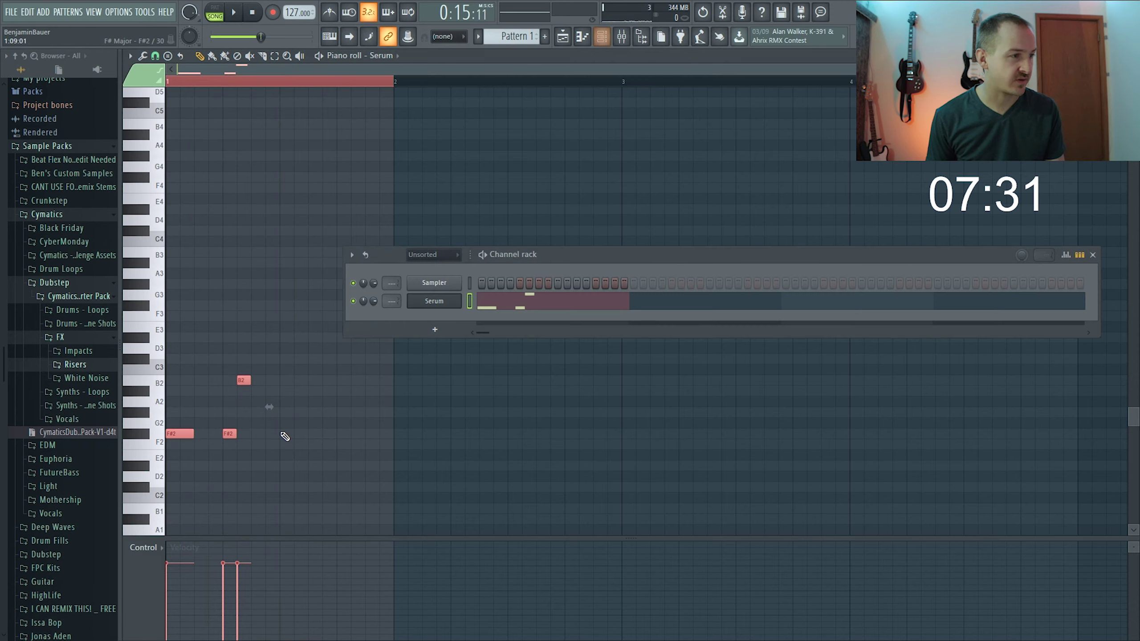
{"action": "left_click", "coordinate": [447, 308]}
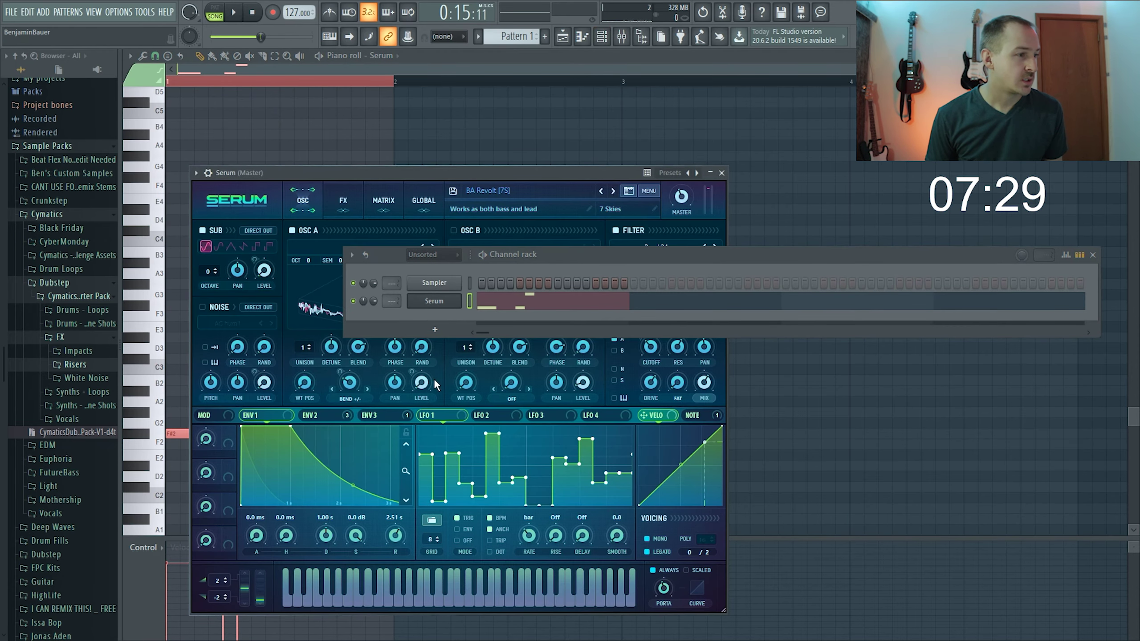
{"action": "left_click", "coordinate": [615, 192]}
{"action": "key", "text": "space"}
{"action": "left_click", "coordinate": [612, 192]}
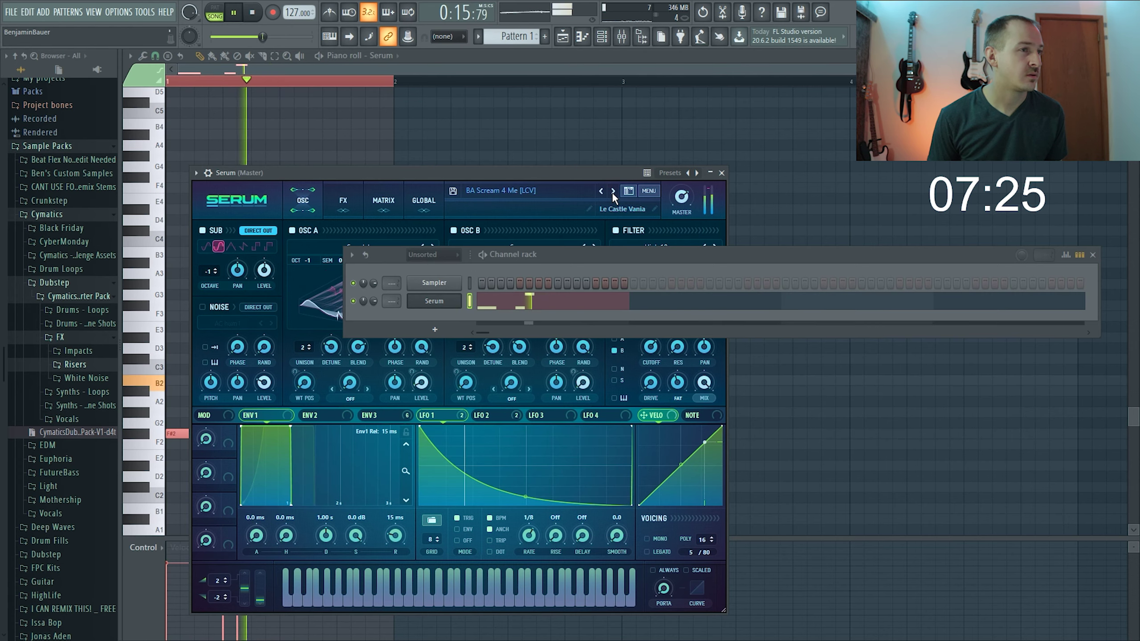
{"action": "key", "text": "space"}
{"action": "left_click", "coordinate": [612, 193]}
{"action": "key", "text": "space"}
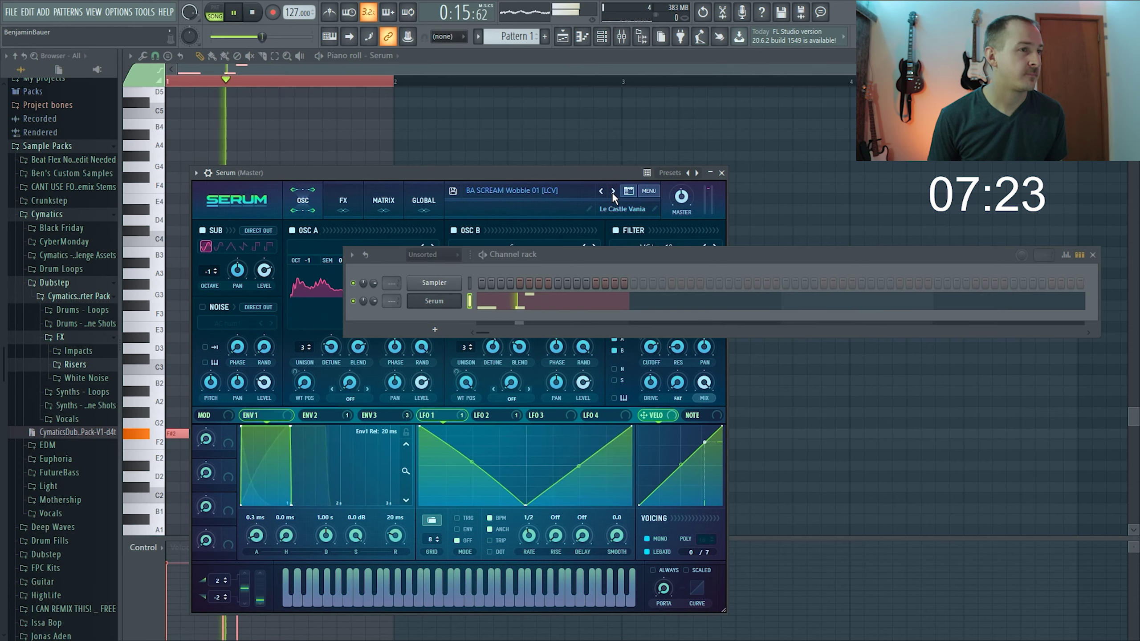
{"action": "key", "text": "space"}
{"action": "left_click", "coordinate": [612, 193]}
{"action": "key", "text": "space"}
Keep stepping through bass presets until settling on BA Tu-um-wii [AF].
{"action": "left_click", "coordinate": [613, 193]}
{"action": "left_click", "coordinate": [613, 192]}
{"action": "key", "text": "space"}
{"action": "key", "text": "space"}
{"action": "key", "text": "space"}
{"action": "left_click", "coordinate": [613, 192]}
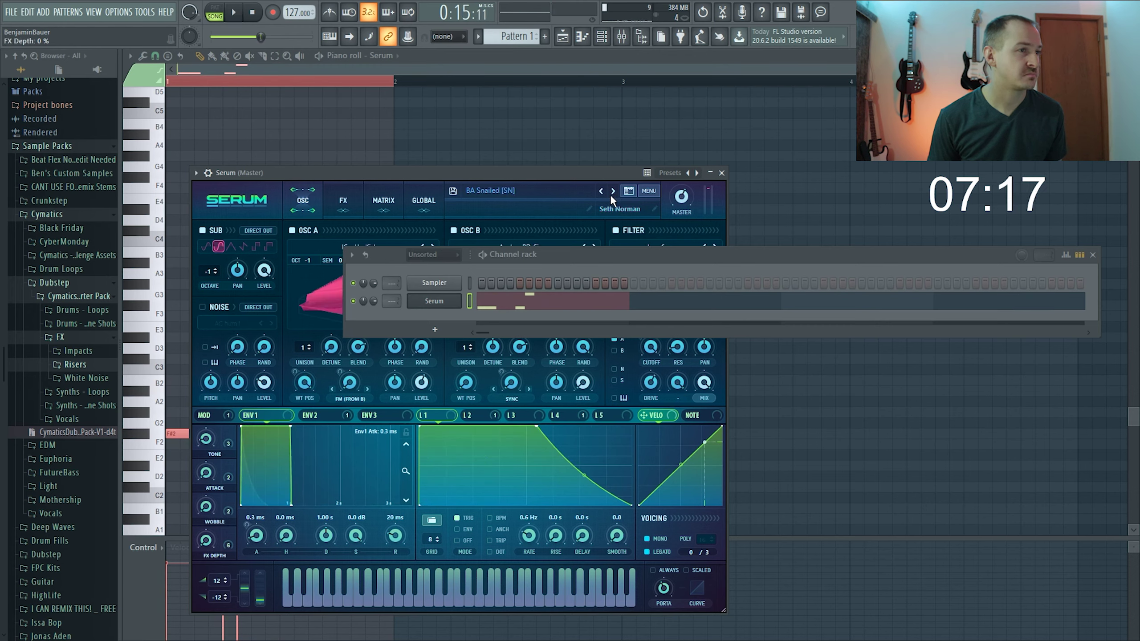
{"action": "left_click", "coordinate": [613, 192]}
{"action": "key", "text": "space"}
{"action": "key", "text": "space"}
{"action": "left_click", "coordinate": [612, 191]}
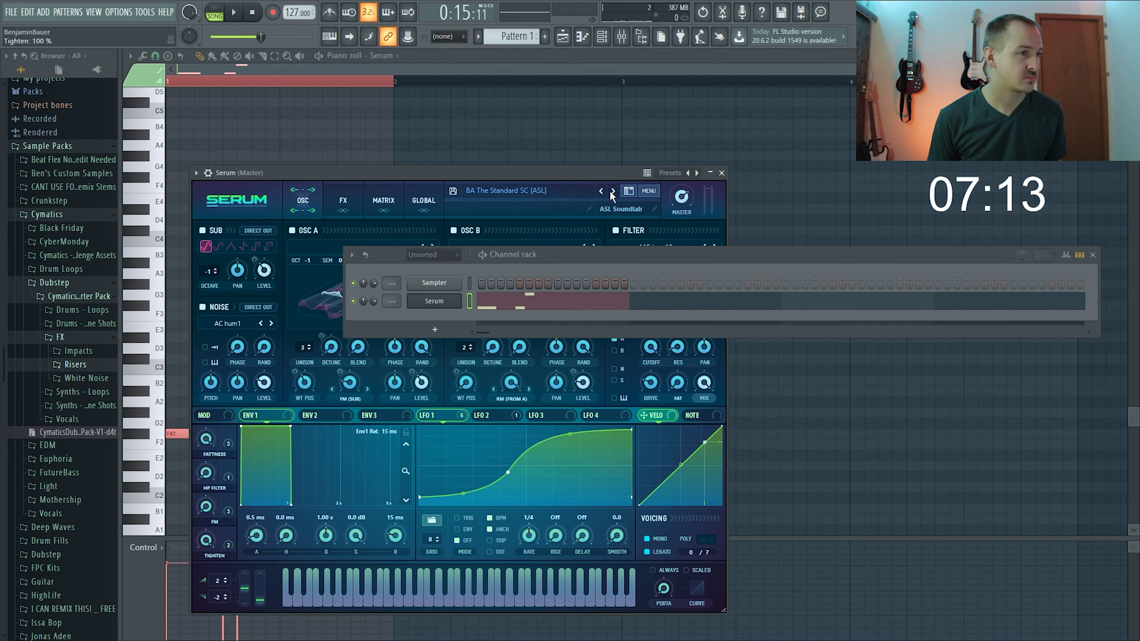
{"action": "left_click", "coordinate": [611, 191]}
{"action": "key", "text": "space"}
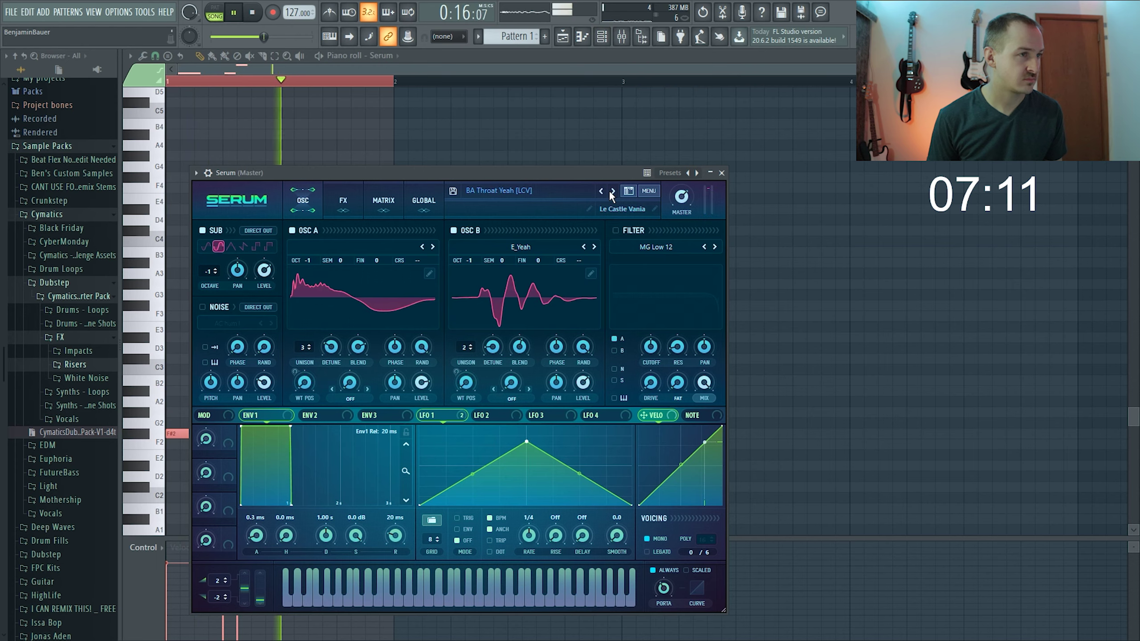
{"action": "left_click", "coordinate": [612, 191]}
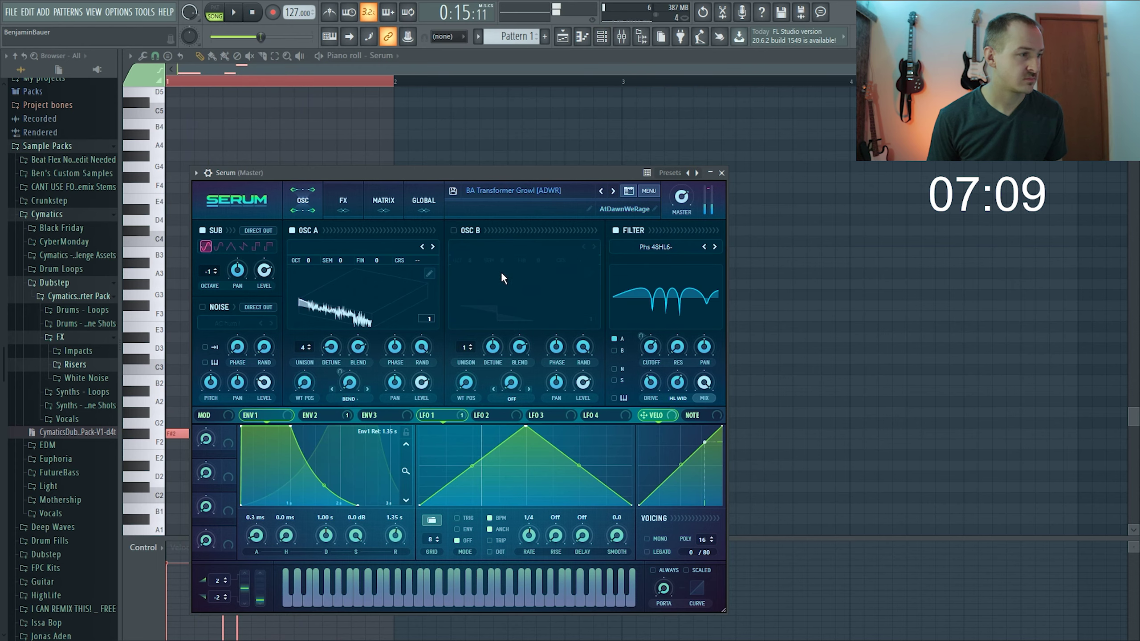
{"action": "key", "text": "space"}
{"action": "left_click", "coordinate": [612, 192]}
{"action": "key", "text": "space"}
Move the G#2 and B2 notes down to F#2 and close the editor windows.
{"action": "left_click_drag", "start_coordinate": [273, 153], "coordinate": [267, 436]}
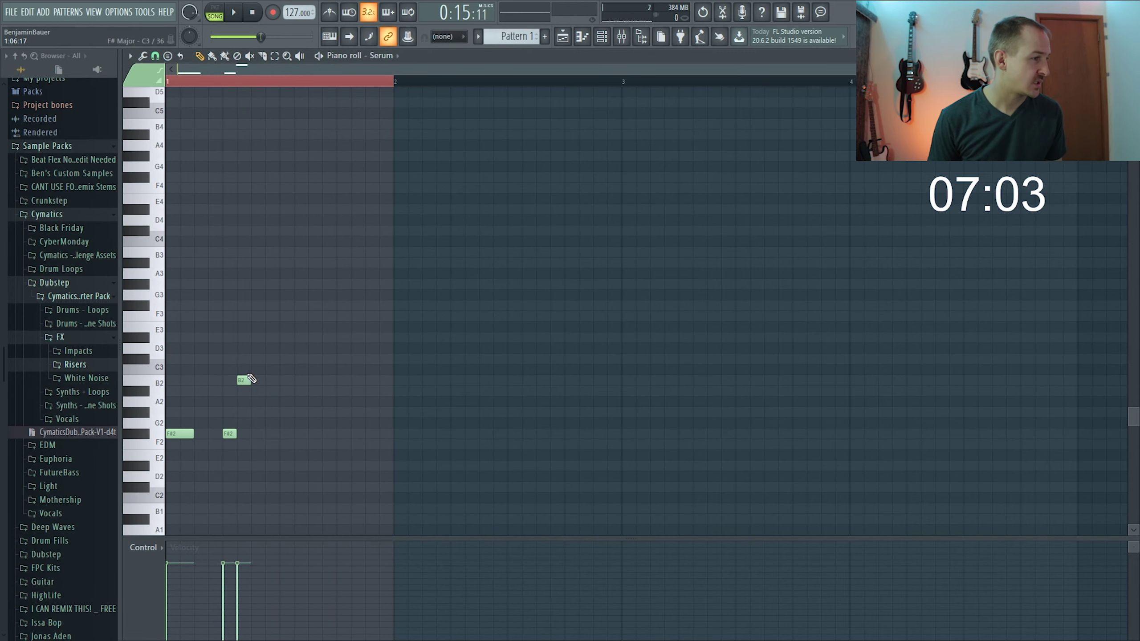
{"action": "left_click_drag", "start_coordinate": [251, 379], "coordinate": [260, 429]}
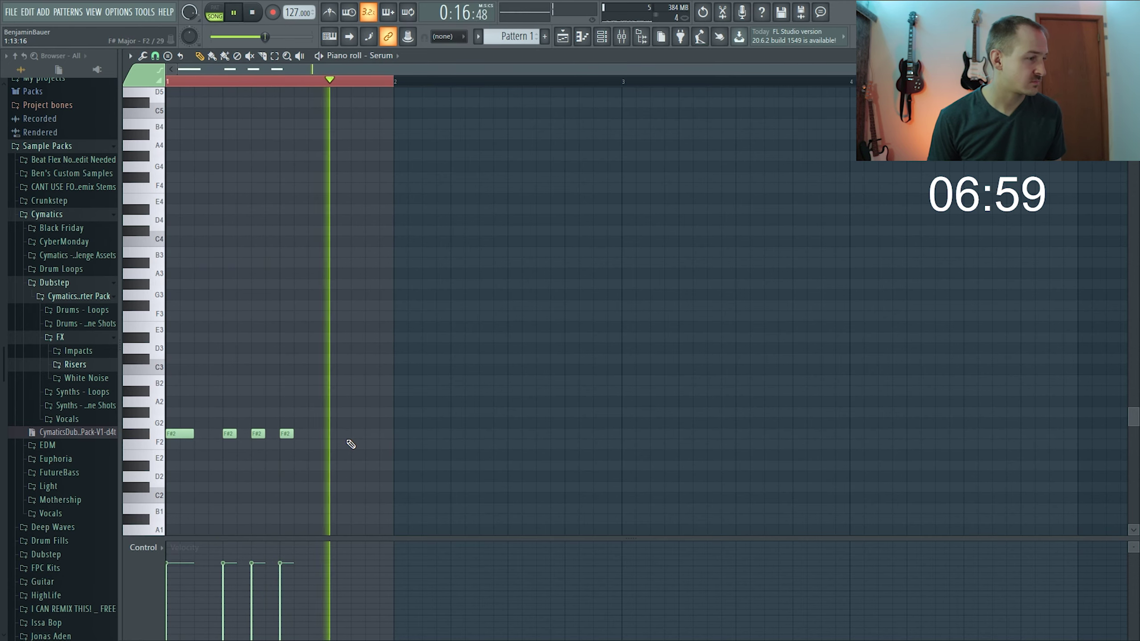
{"action": "key", "text": "F6"}
{"action": "key", "text": "F7"}
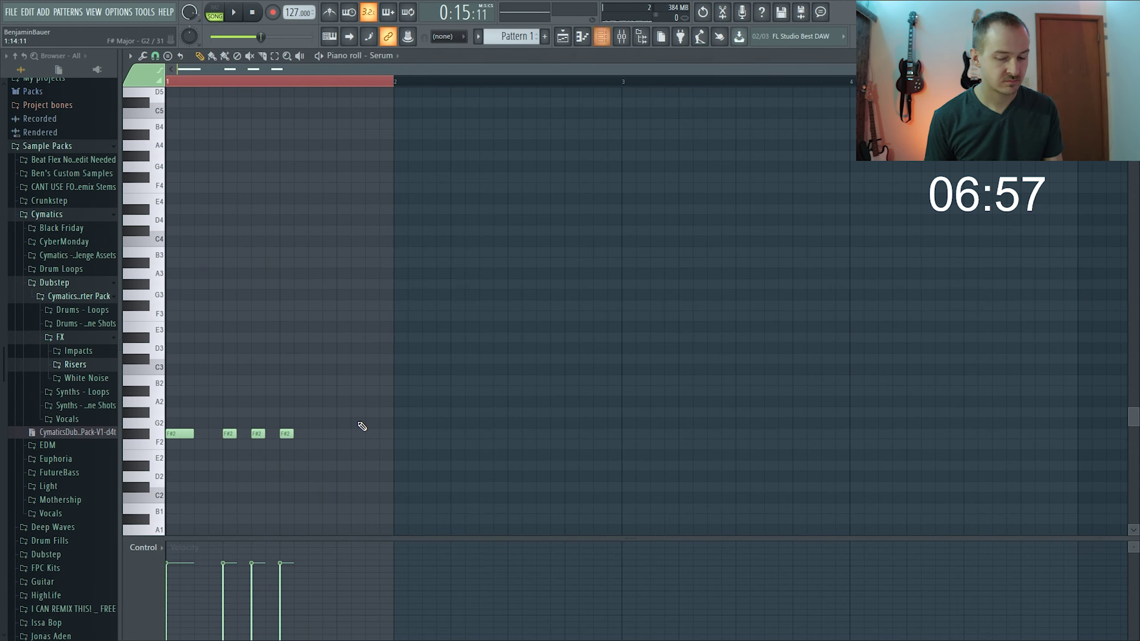
{"action": "key", "text": "F7"}
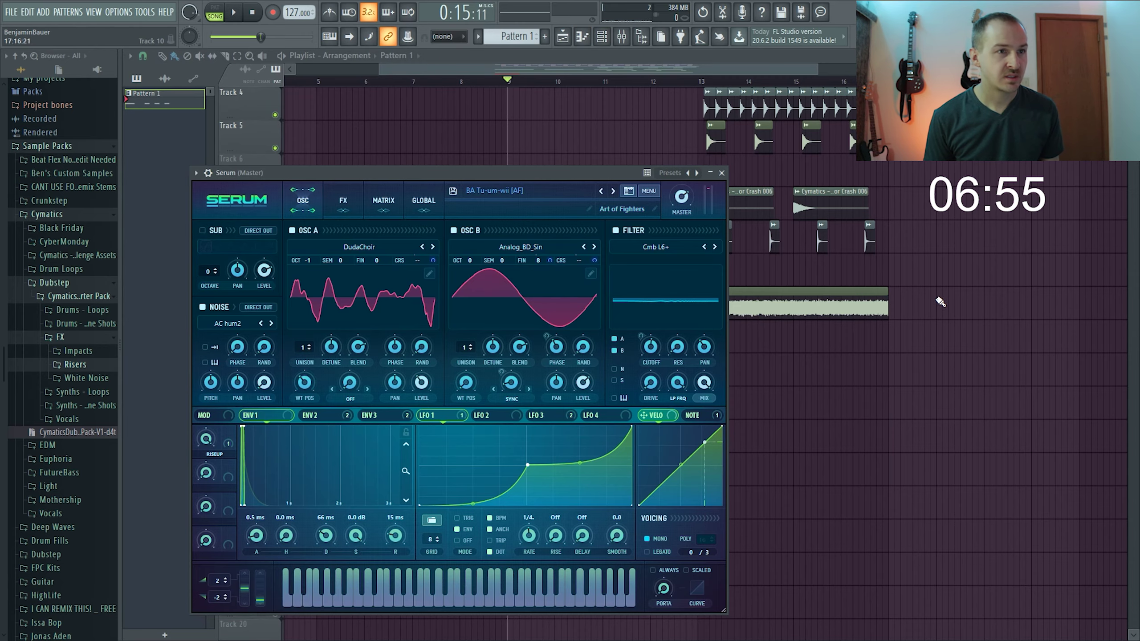
{"action": "key", "text": "Escape"}
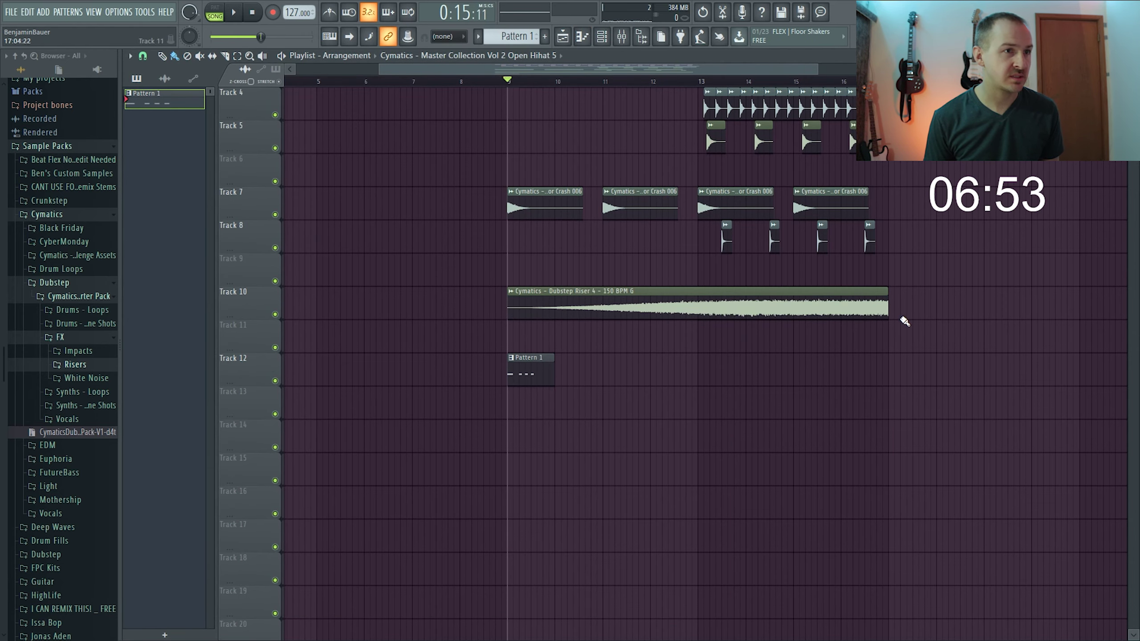
Play the arrangement to hear the all-F#2 bass, then reopen Pattern 1.
{"action": "scroll", "coordinate": [824, 262], "scroll_direction": "up", "scroll_amount": 3}
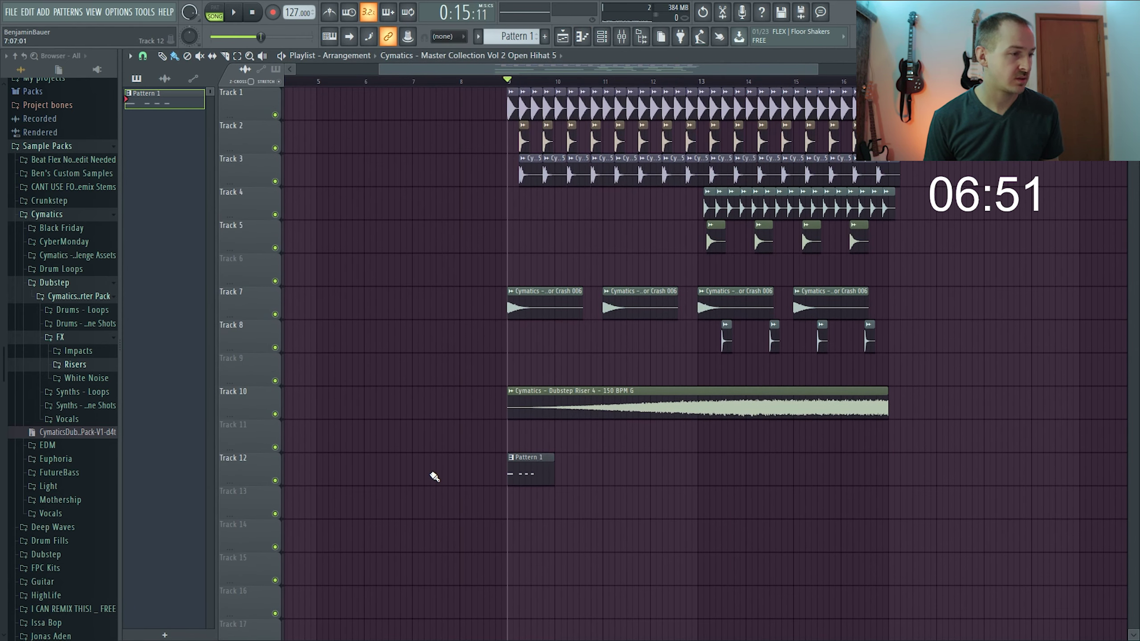
{"action": "key", "text": "space"}
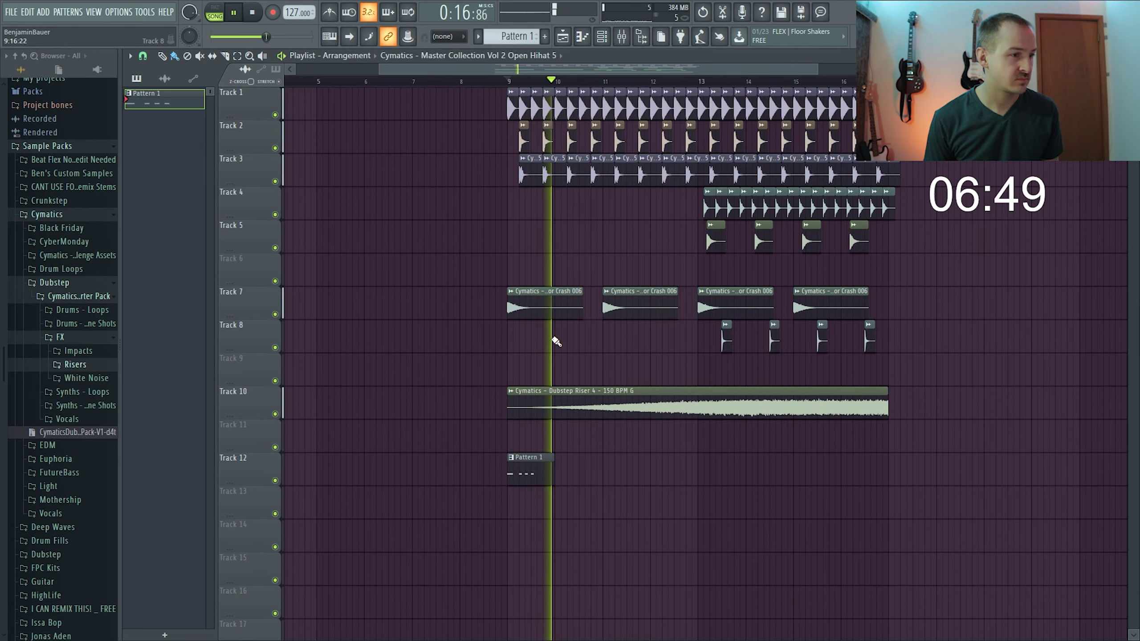
{"action": "key", "text": "space"}
{"action": "double_click", "coordinate": [536, 474]}
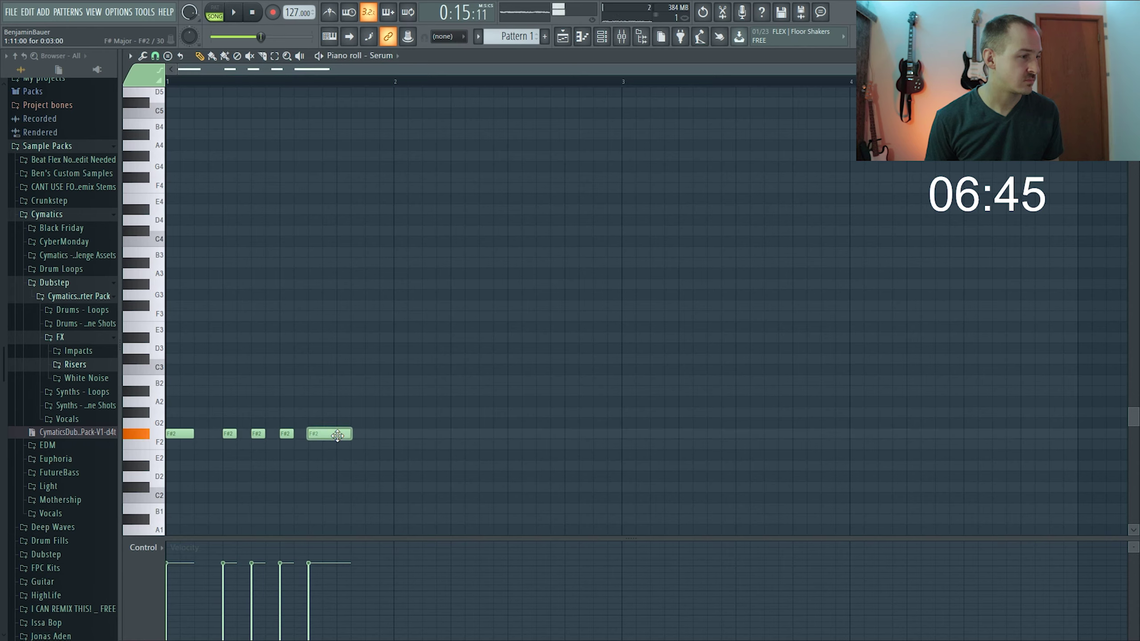
Add an F#2 after the existing notes, then shorten and delete the fifth F#2.
{"action": "left_click_drag", "start_coordinate": [385, 438], "coordinate": [379, 433]}
{"action": "key", "text": "space"}
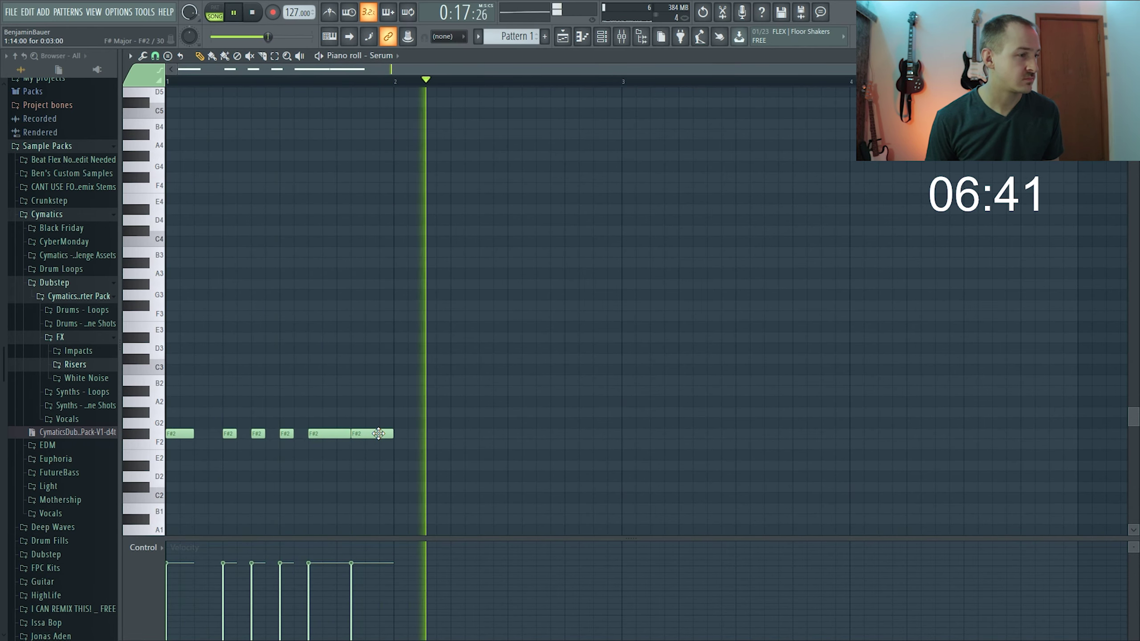
{"action": "key", "text": "space"}
{"action": "left_click_drag", "start_coordinate": [344, 436], "coordinate": [341, 436]}
{"action": "key", "text": "space"}
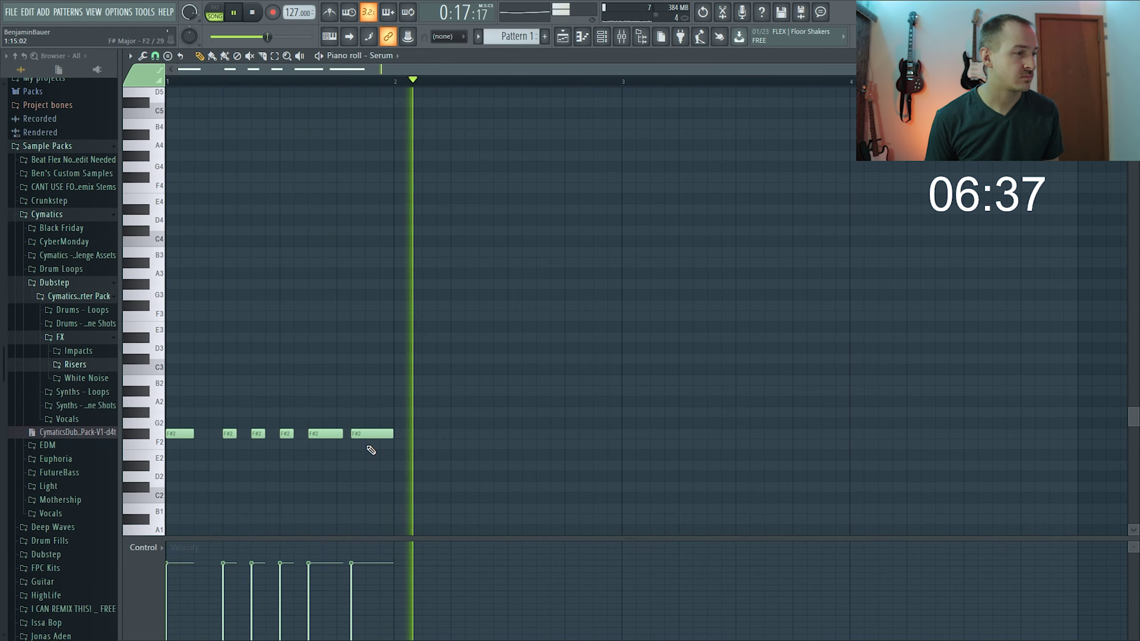
{"action": "key", "text": "space"}
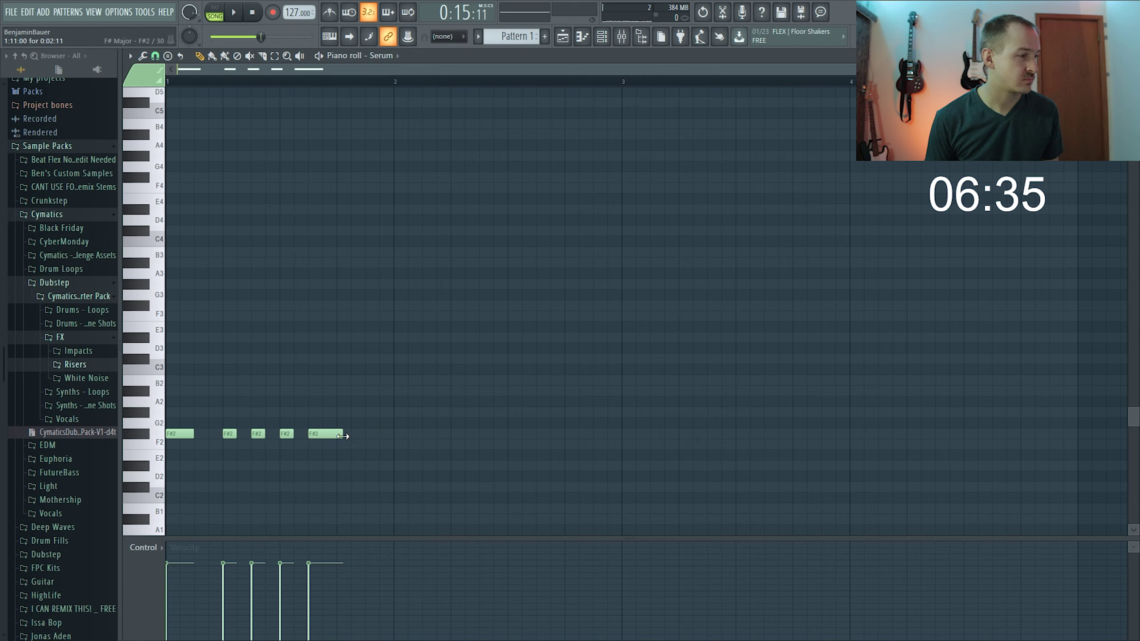
{"action": "right_click", "coordinate": [341, 435]}
{"action": "key", "text": "space"}
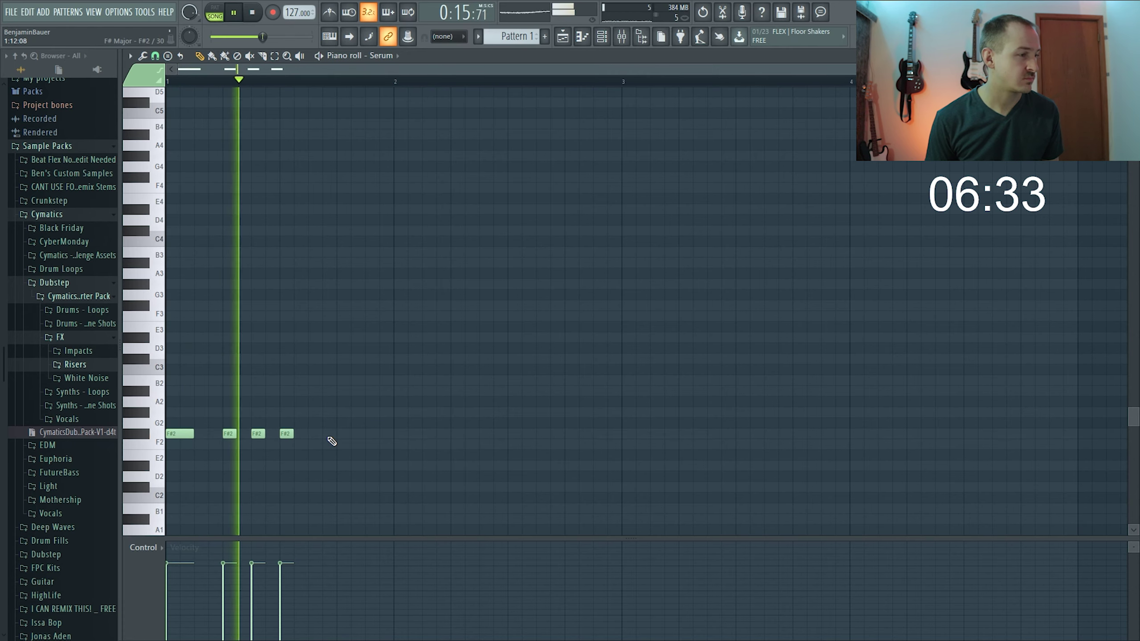
{"action": "key", "text": "space"}
Redraw a shorter fifth F#2 and preview the pattern alone in pattern mode.
{"action": "left_click", "coordinate": [313, 434]}
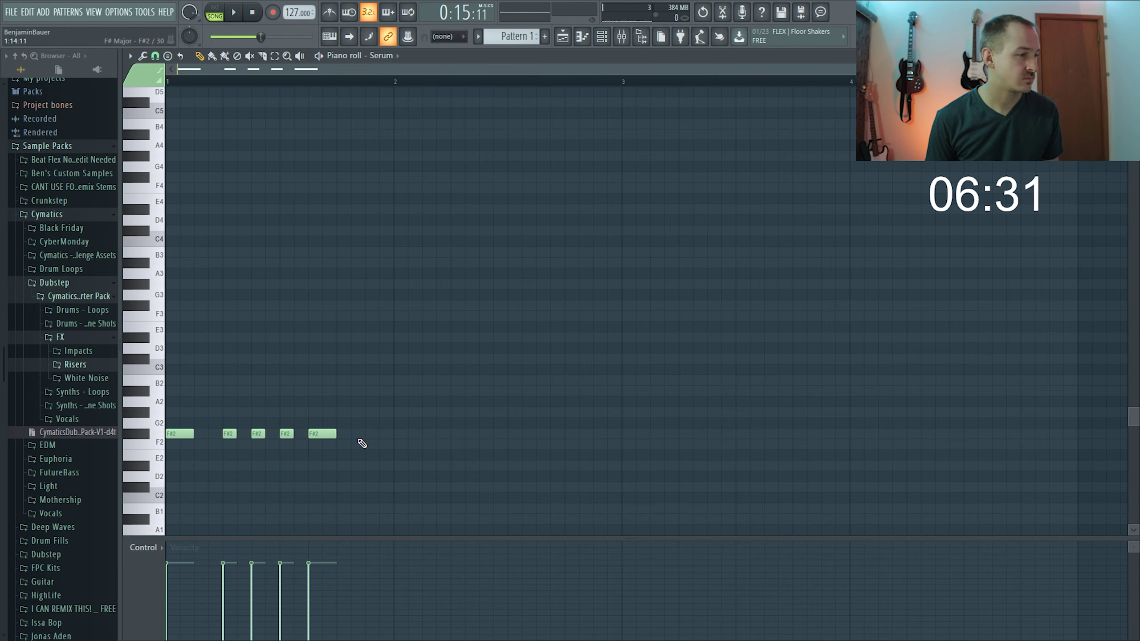
{"action": "key", "text": "space"}
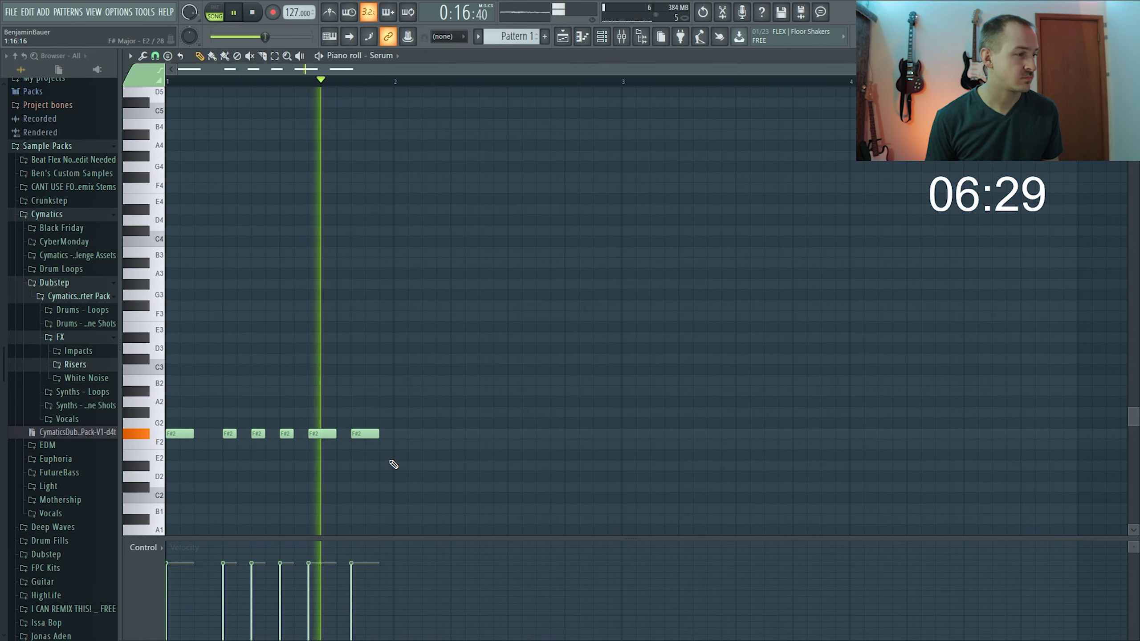
{"action": "key", "text": "space"}
{"action": "key", "text": "space"}
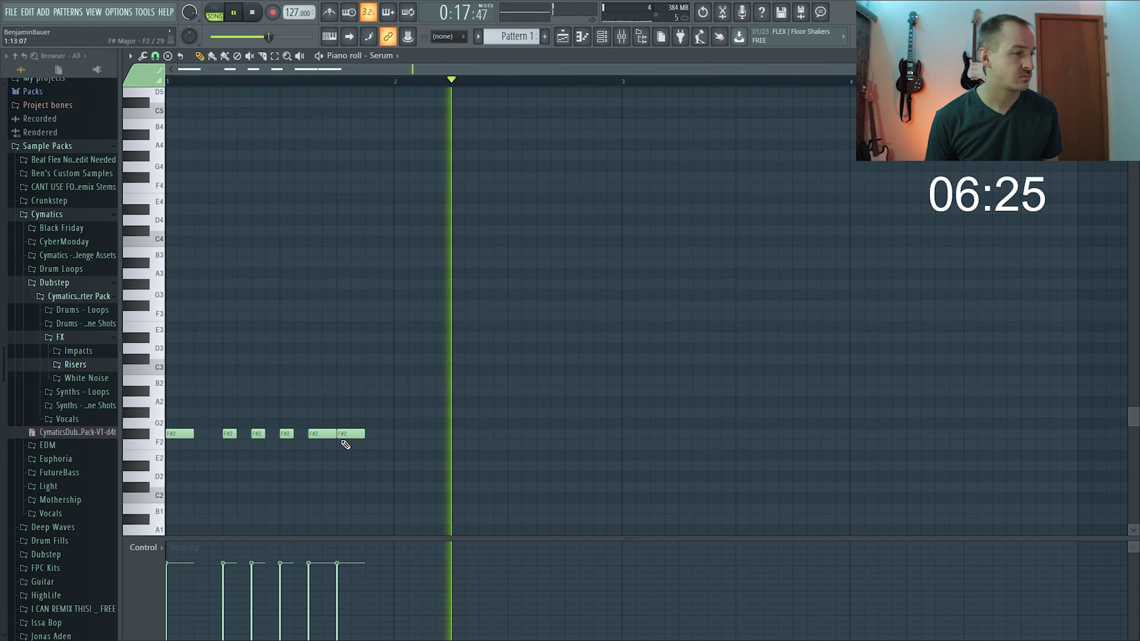
{"action": "key", "text": "space"}
{"action": "left_click_drag", "start_coordinate": [336, 434], "coordinate": [330, 438]}
{"action": "key", "text": "space"}
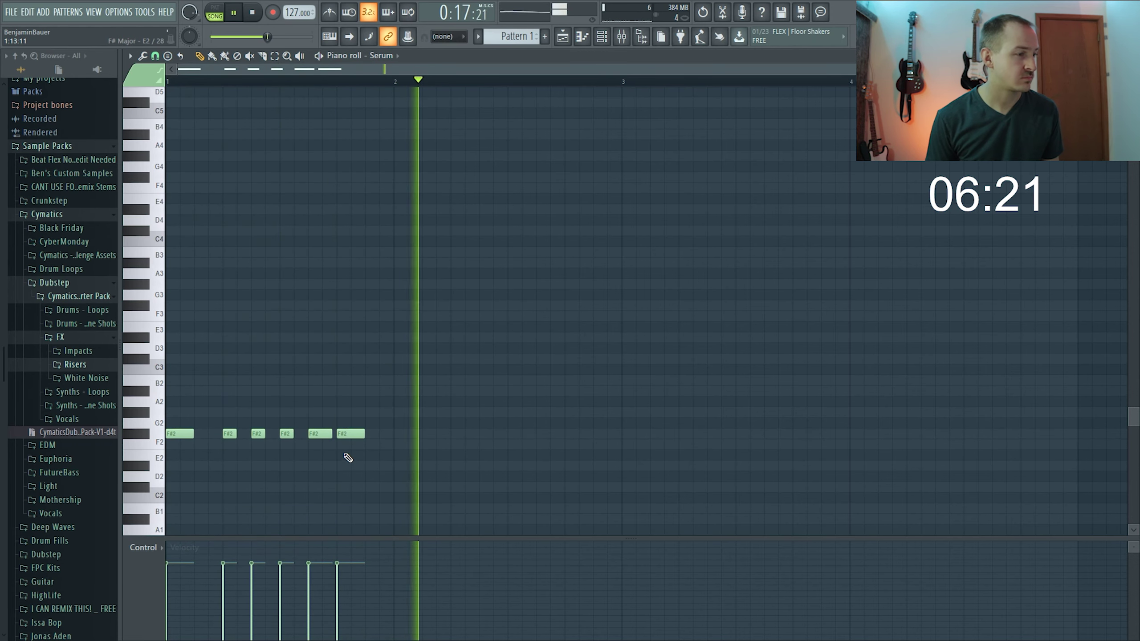
{"action": "key", "text": "space"}
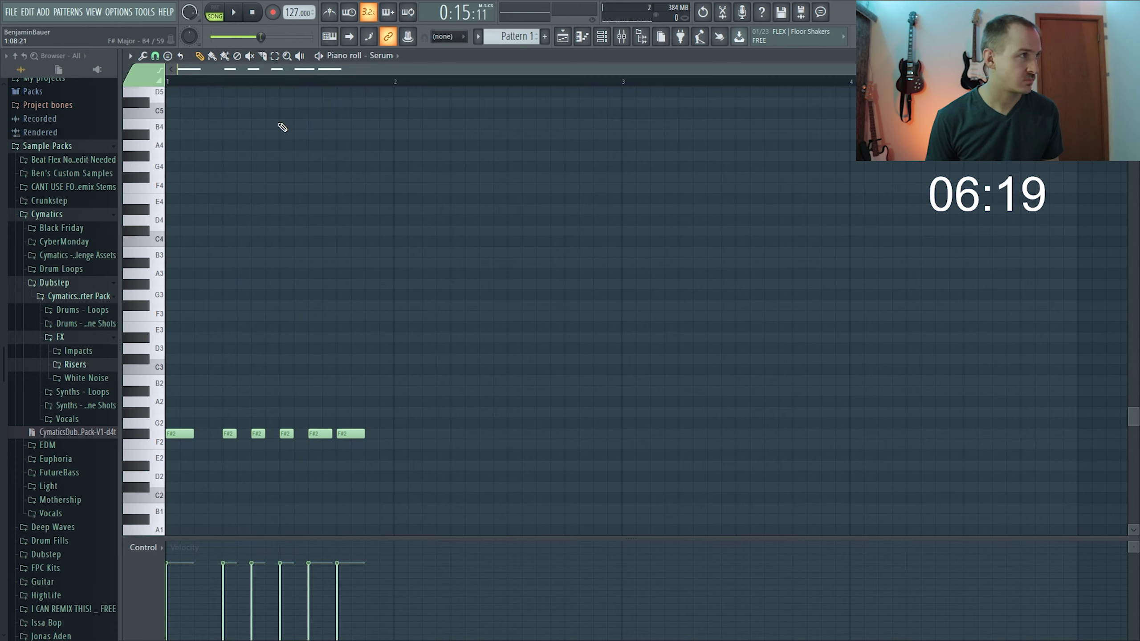
{"action": "key", "text": "l"}
{"action": "key", "text": "space"}
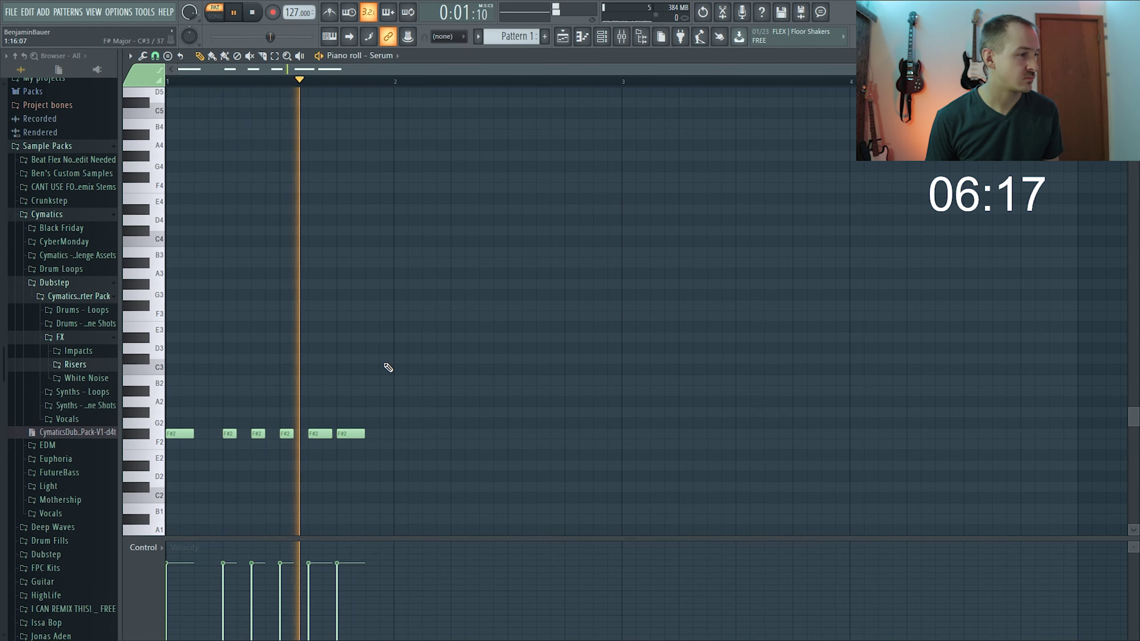
{"action": "key", "text": "space"}
Open Serum, try the next presets, then load BA DnB Roller [ASL] from the preset list.
{"action": "key", "text": "F6"}
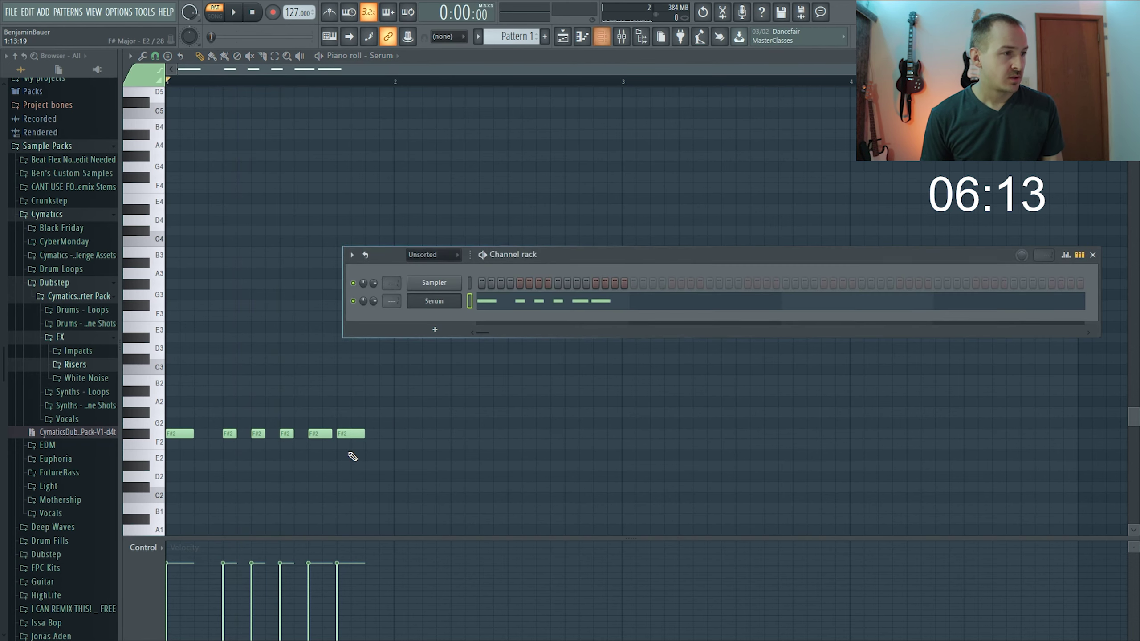
{"action": "left_click", "coordinate": [434, 301]}
{"action": "key", "text": "F6"}
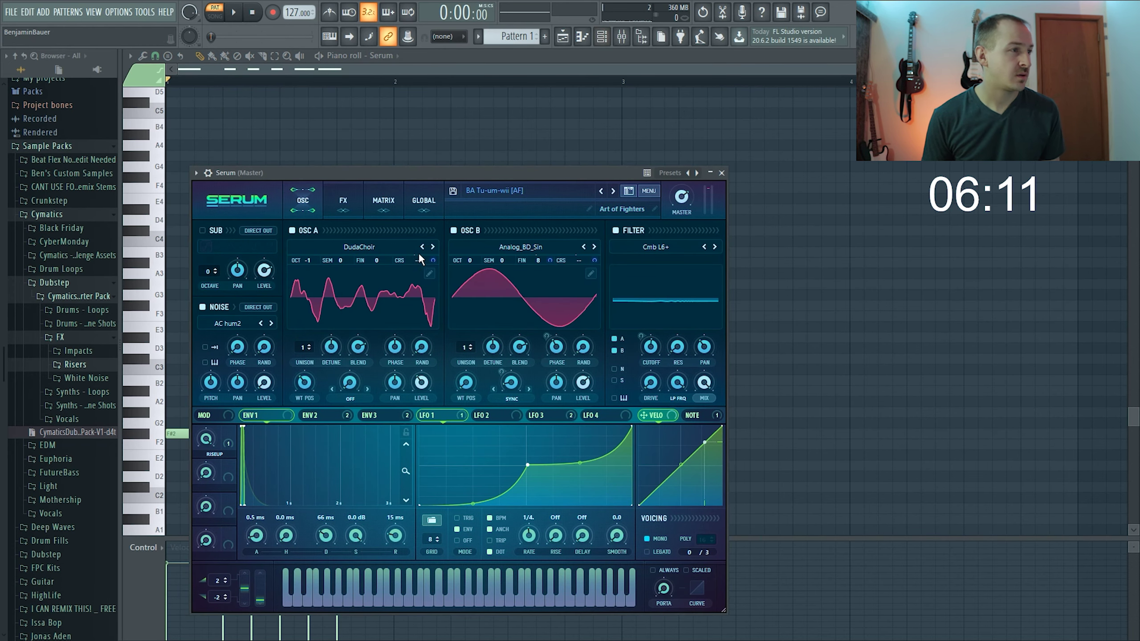
{"action": "left_click", "coordinate": [613, 191]}
{"action": "key", "text": "space"}
{"action": "left_click", "coordinate": [613, 191]}
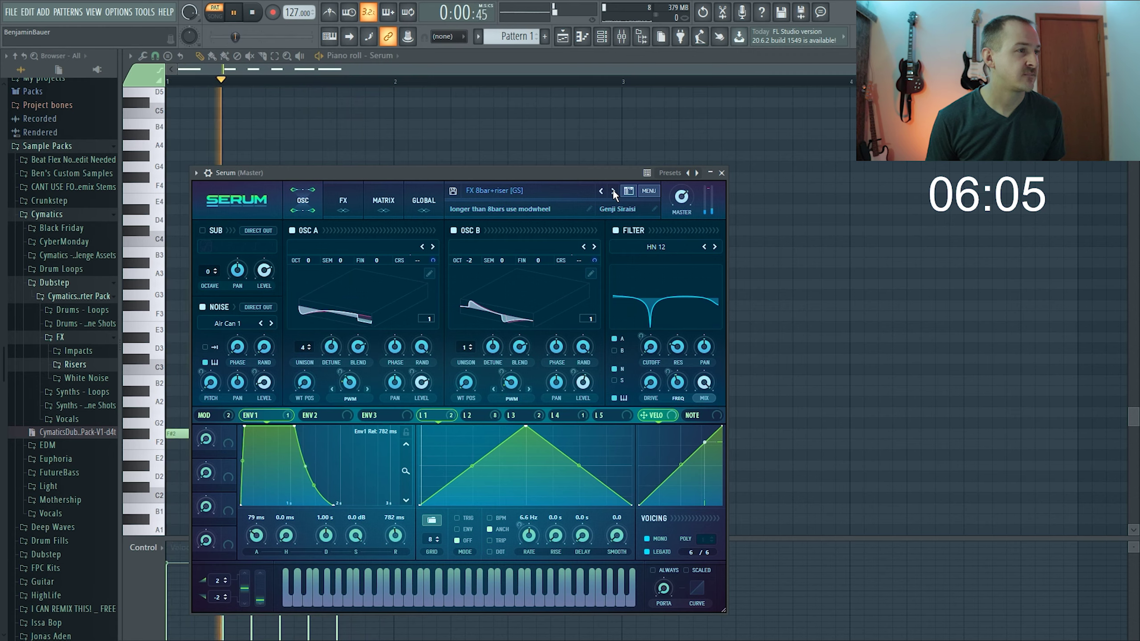
{"action": "left_click", "coordinate": [613, 191]}
{"action": "key", "text": "space"}
{"action": "left_click", "coordinate": [540, 194]}
{"action": "mouse_move", "coordinate": [532, 204]}
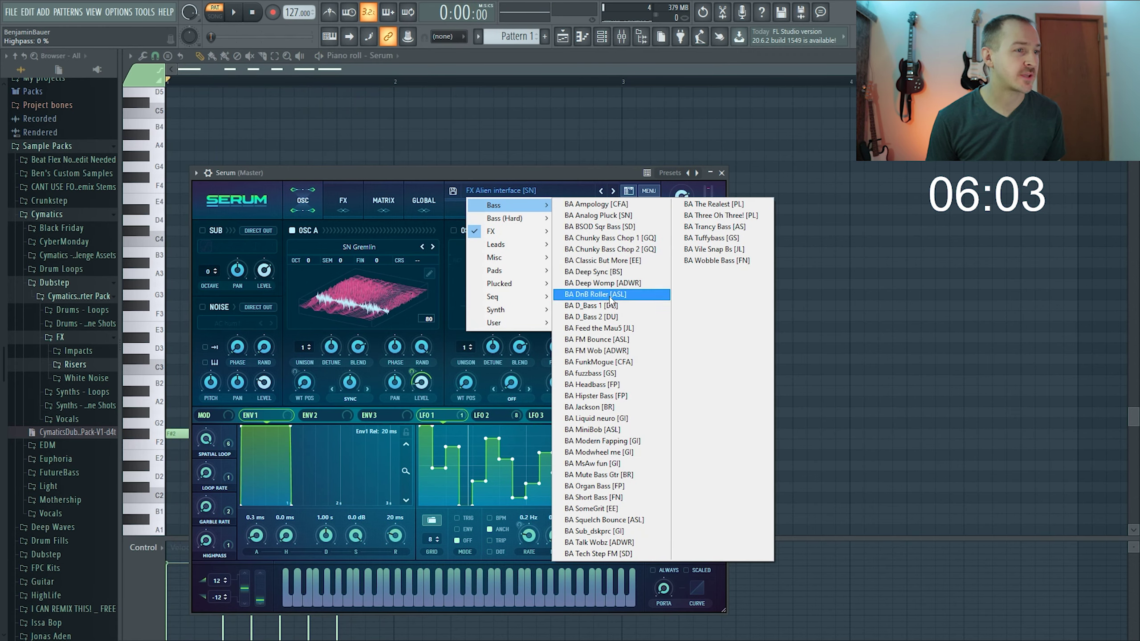
{"action": "left_click", "coordinate": [612, 296]}
{"action": "key", "text": "space"}
Step through D_Bass, FM Wob and Headbass presets to BA Jackson [BR], then close Serum.
{"action": "left_click", "coordinate": [613, 191]}
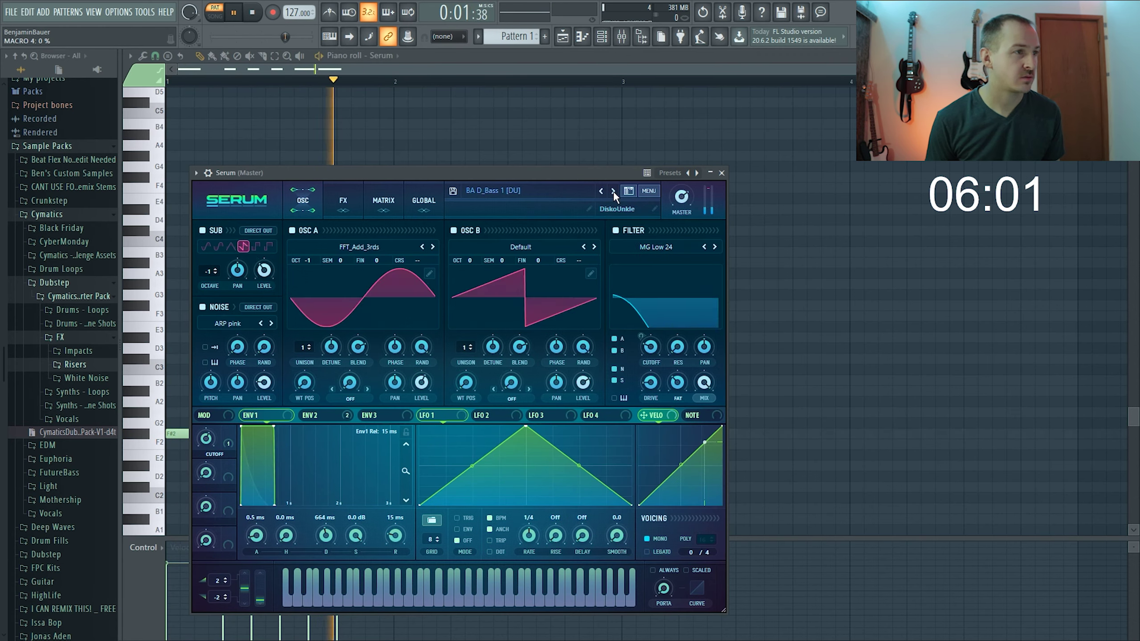
{"action": "left_click", "coordinate": [612, 191]}
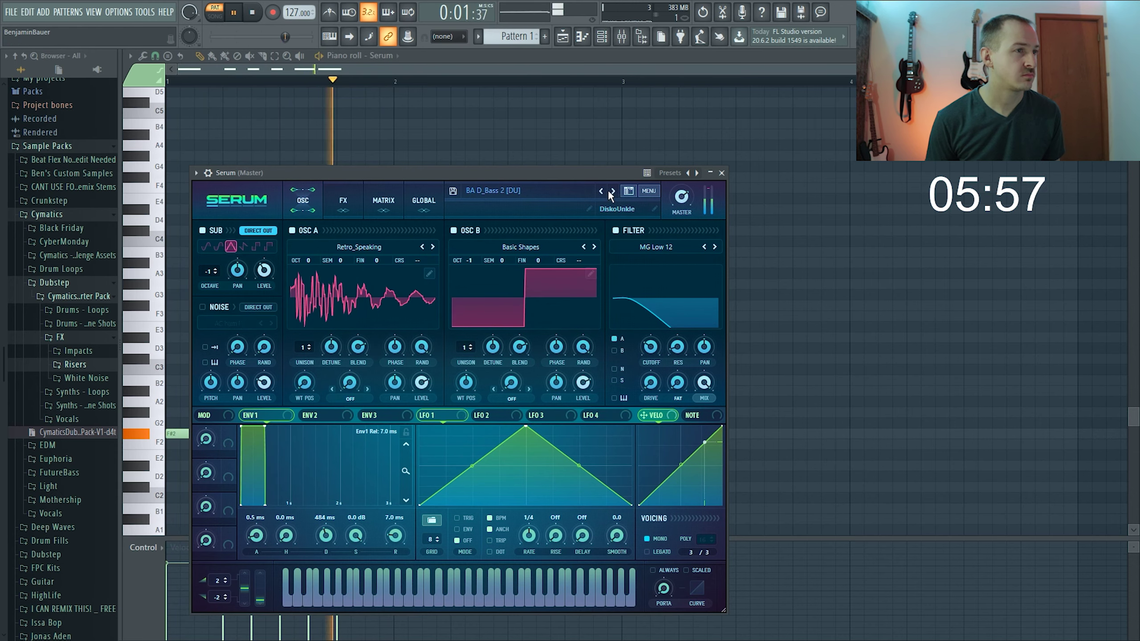
{"action": "left_click", "coordinate": [612, 192]}
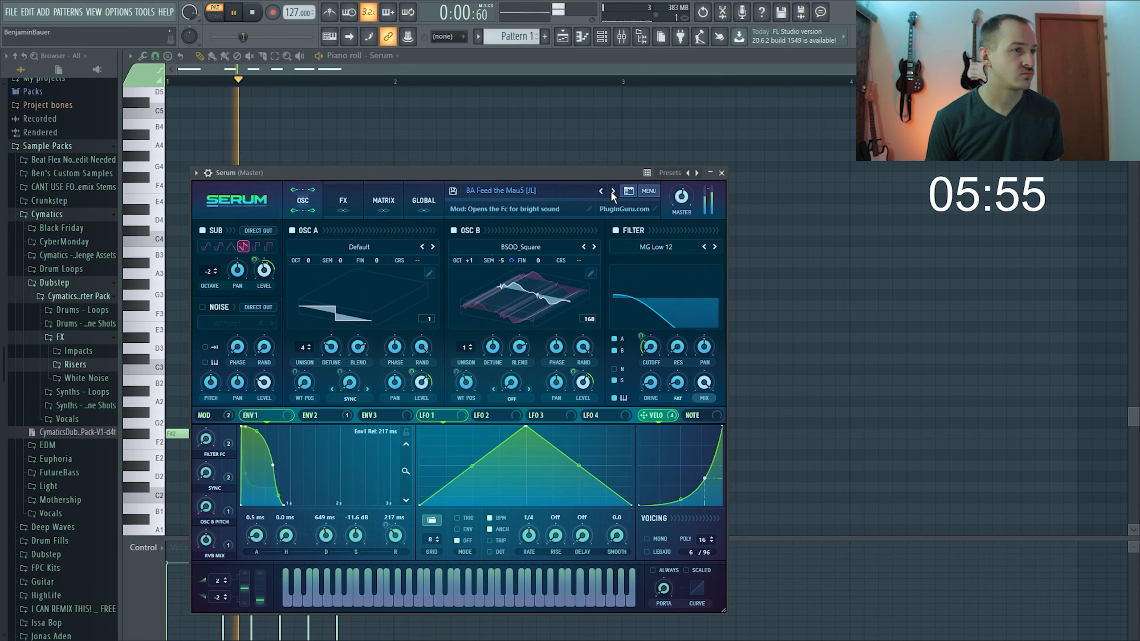
{"action": "left_click", "coordinate": [612, 191]}
{"action": "left_click", "coordinate": [612, 192]}
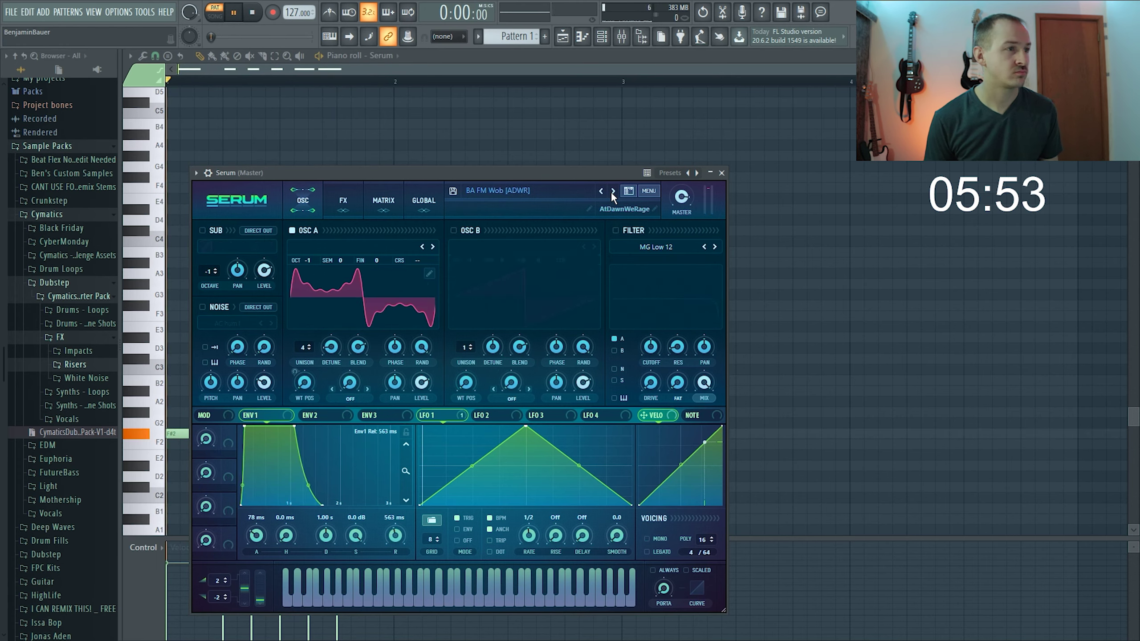
{"action": "left_click", "coordinate": [612, 191]}
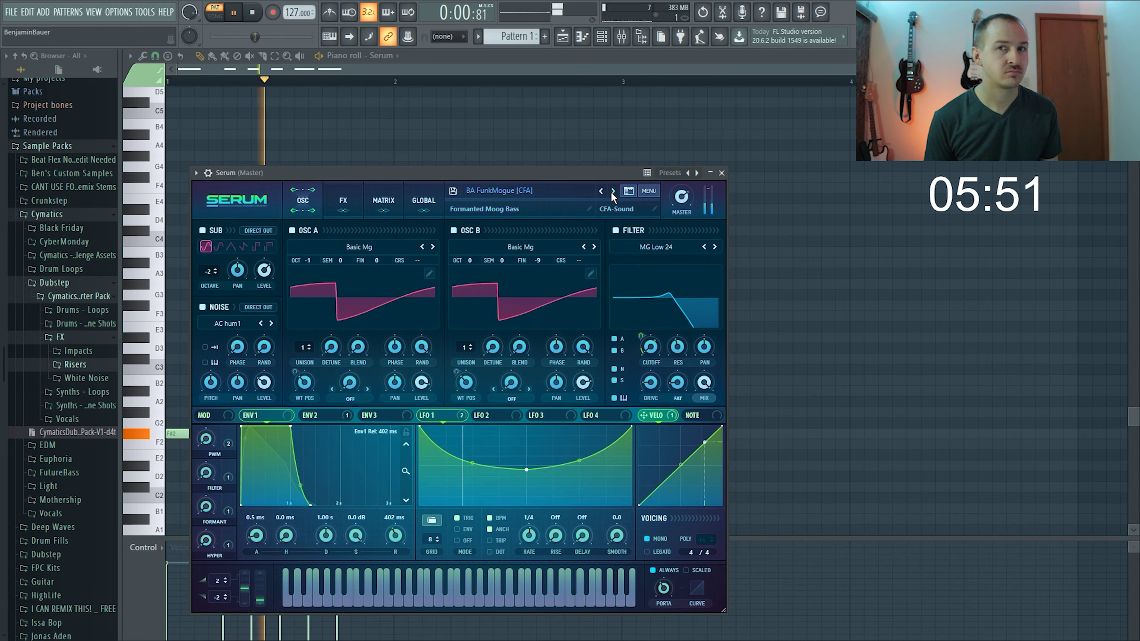
{"action": "left_click", "coordinate": [612, 192]}
{"action": "left_click", "coordinate": [612, 191]}
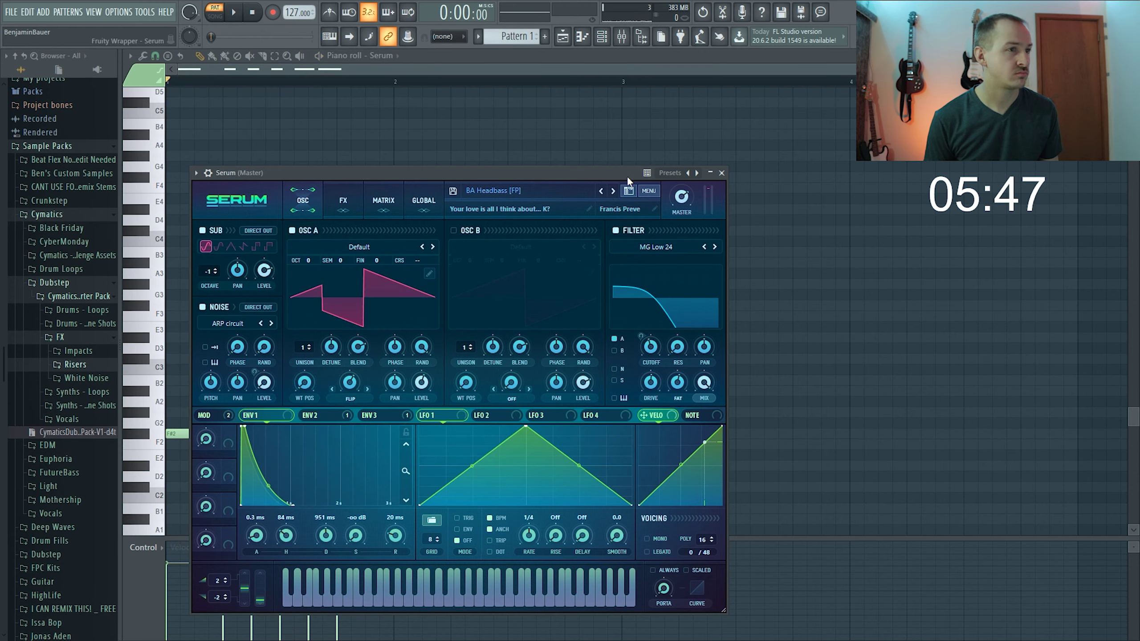
{"action": "key", "text": "space"}
{"action": "left_click", "coordinate": [614, 191]}
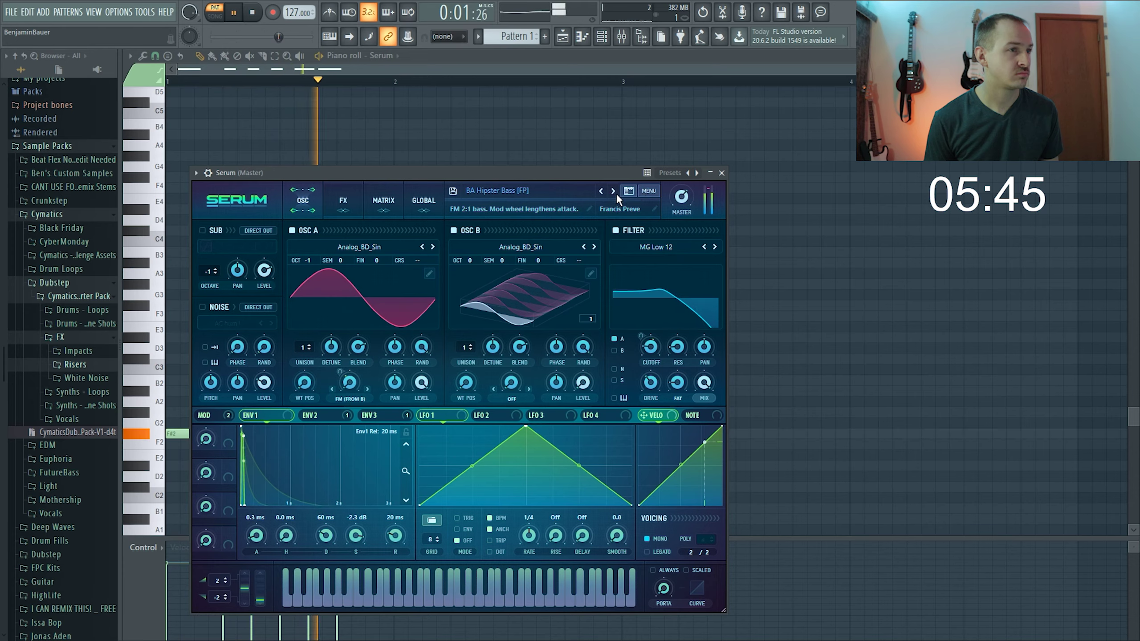
{"action": "left_click", "coordinate": [613, 192]}
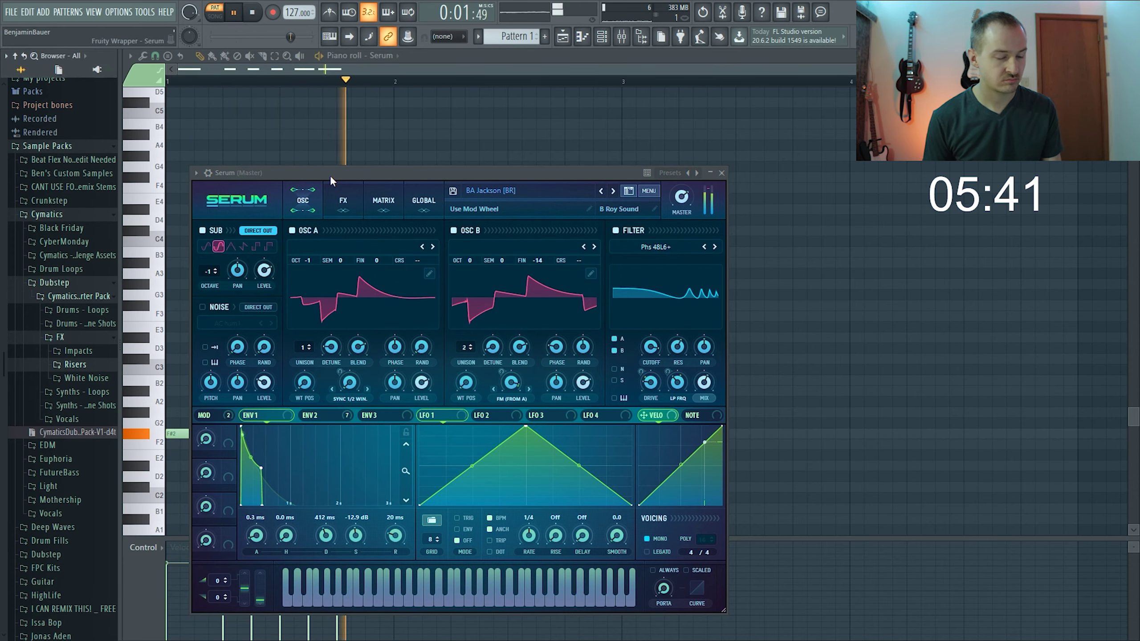
{"action": "key", "text": "Escape"}
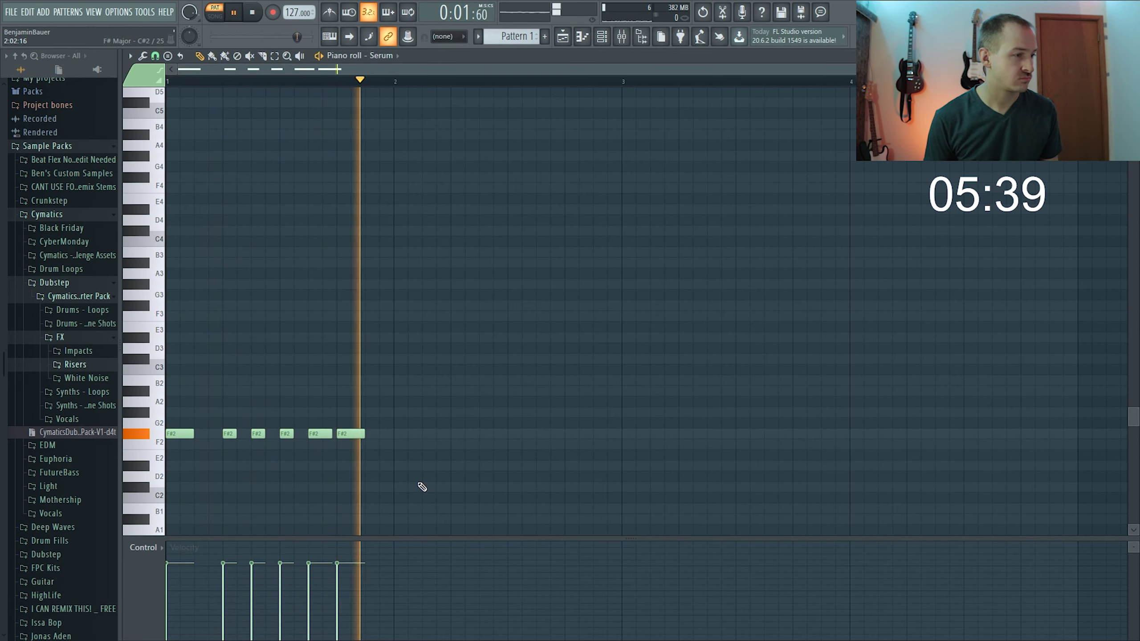
Select the six F#2 notes and transpose them up an octave to F#3.
{"action": "key", "text": "space"}
{"action": "left_click_drag", "start_coordinate": [404, 480], "coordinate": [162, 387]}
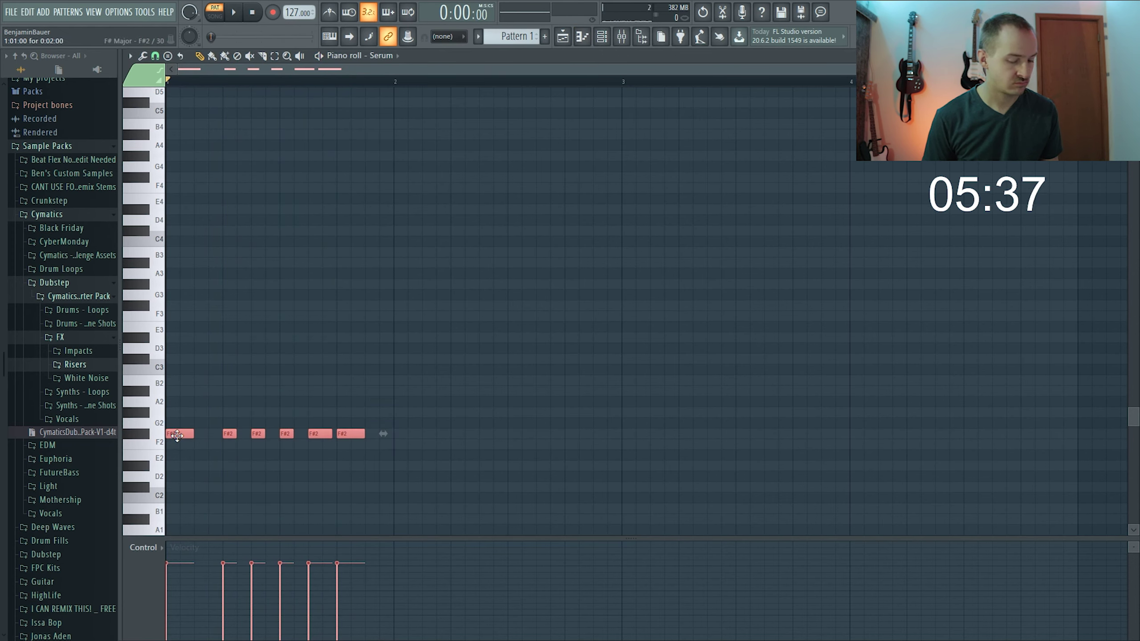
{"action": "key", "text": "ctrl+Up"}
{"action": "key", "text": "space"}
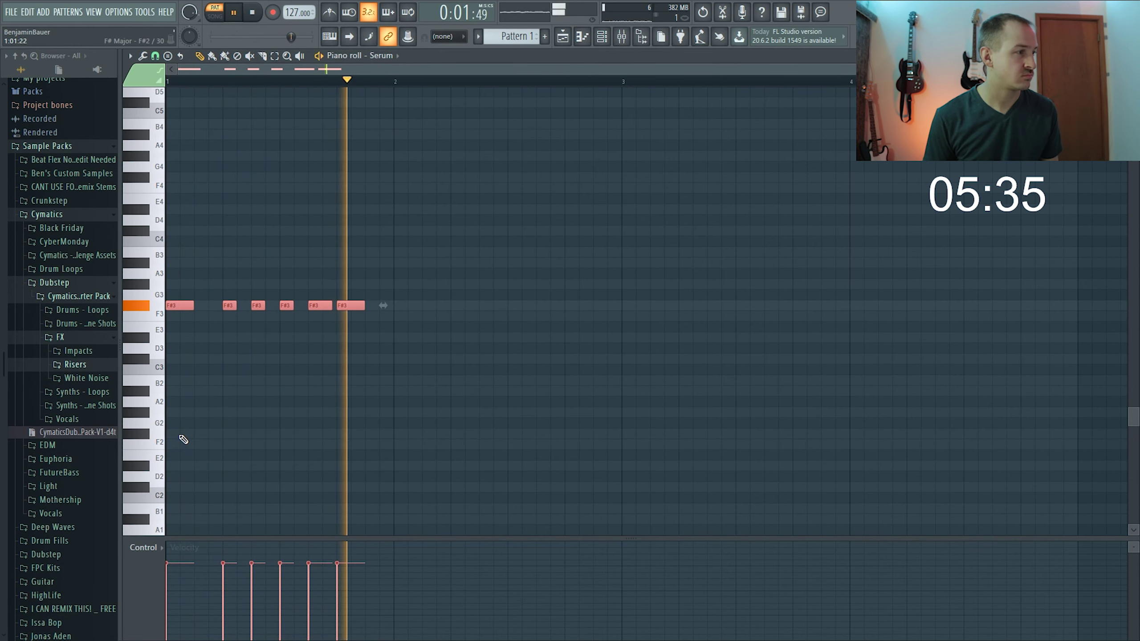
{"action": "key", "text": "space"}
Copy the six F#3 notes into bar 2 and duplicate them across bars 3 and 4.
{"action": "left_click_drag", "start_coordinate": [184, 306], "coordinate": [411, 307], "text": "shift"}
{"action": "key", "text": "ctrl+b"}
{"action": "scroll", "coordinate": [637, 306], "scroll_direction": "down", "scroll_amount": 2}
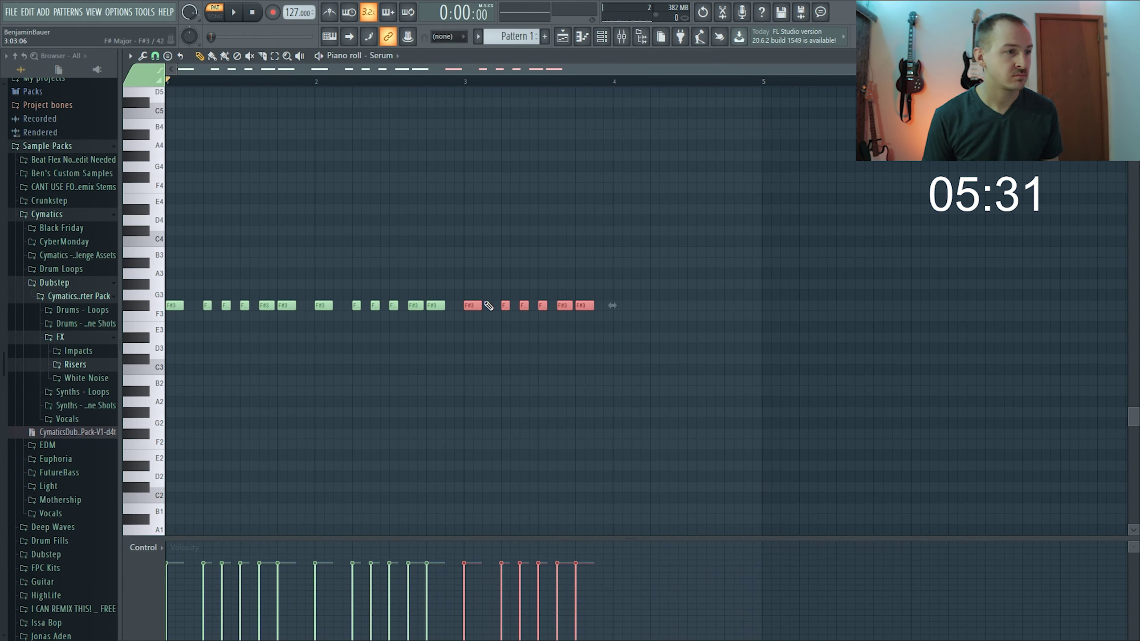
{"action": "key", "text": "ctrl+b"}
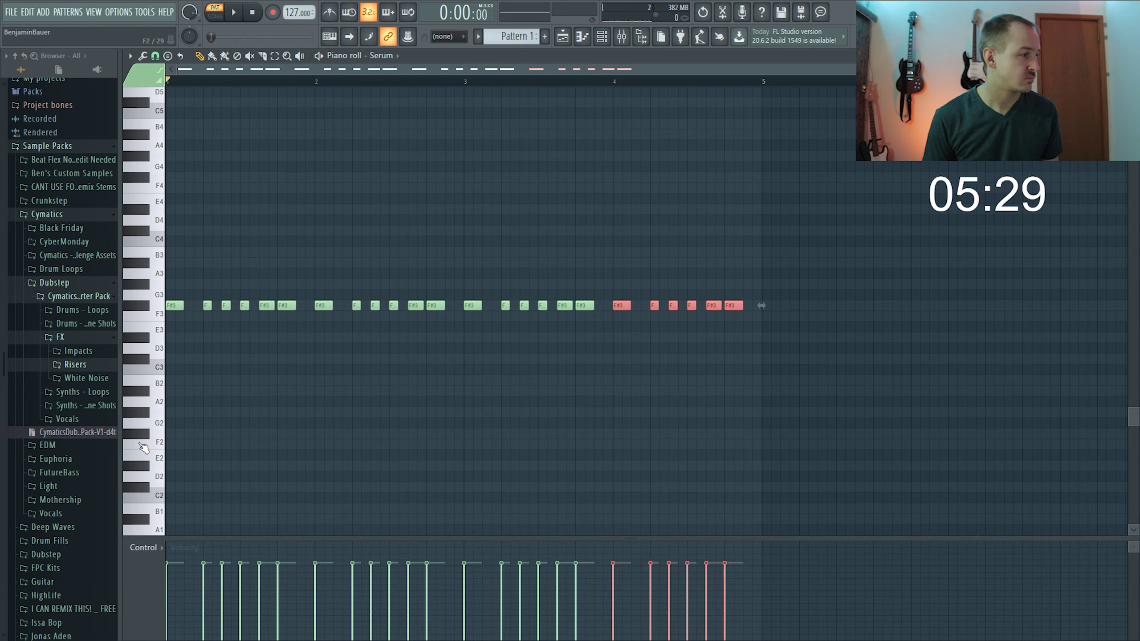
{"action": "key", "text": "space"}
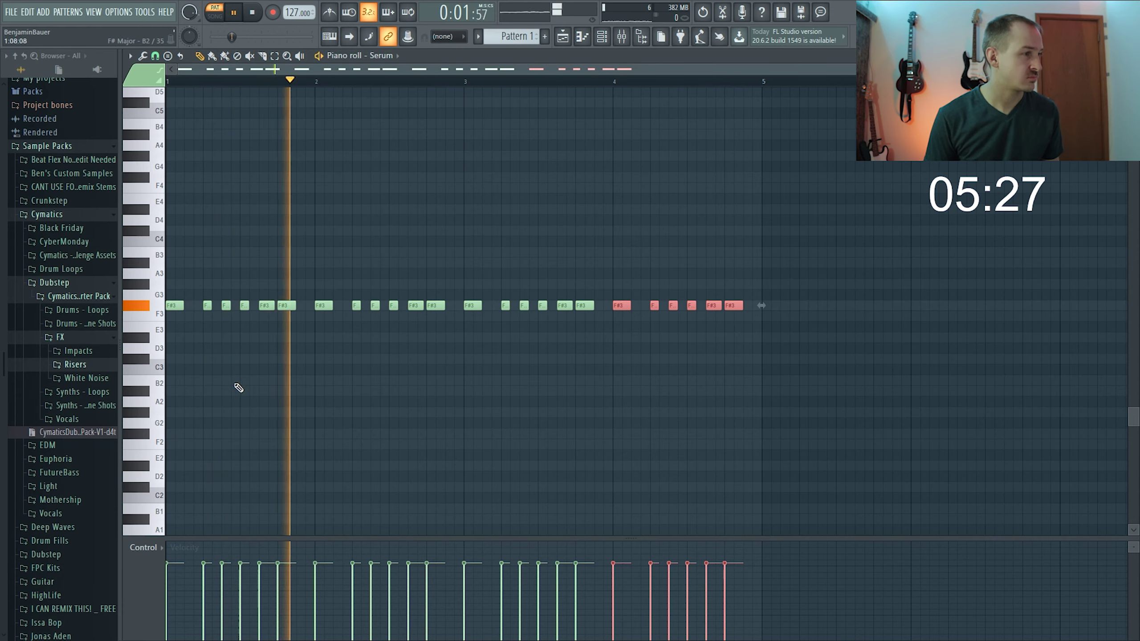
{"action": "key", "text": "space"}
{"action": "key", "text": "ctrl+d"}
Raise a bar-2 note to B3 and end bar 4 with a D#3–F3 turn.
{"action": "left_click_drag", "start_coordinate": [414, 276], "coordinate": [413, 262]}
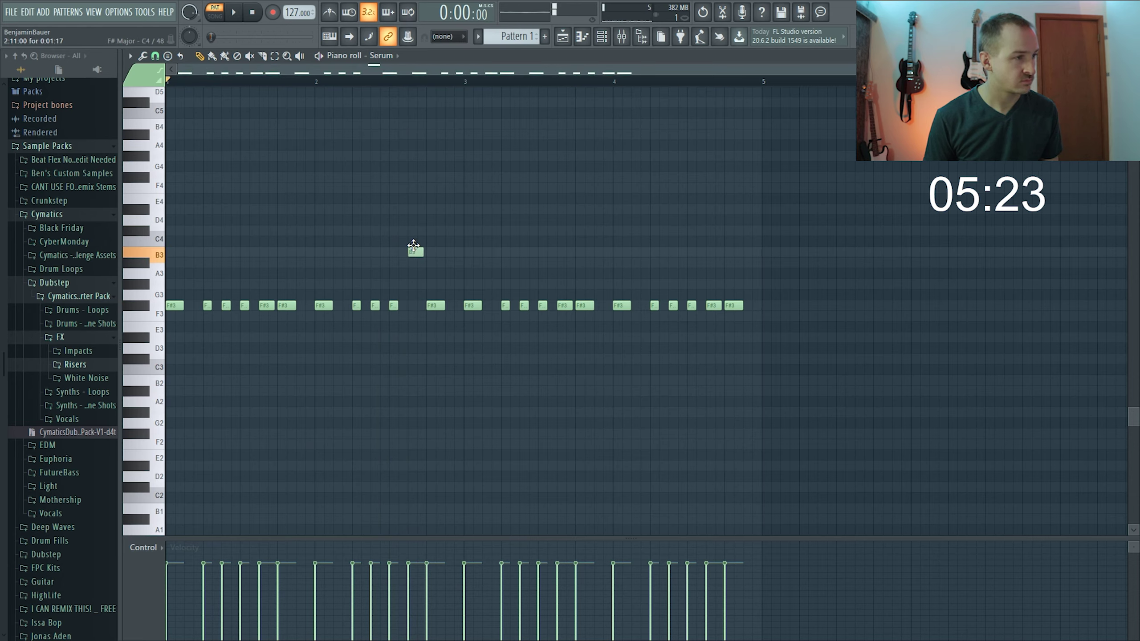
{"action": "key", "text": "space"}
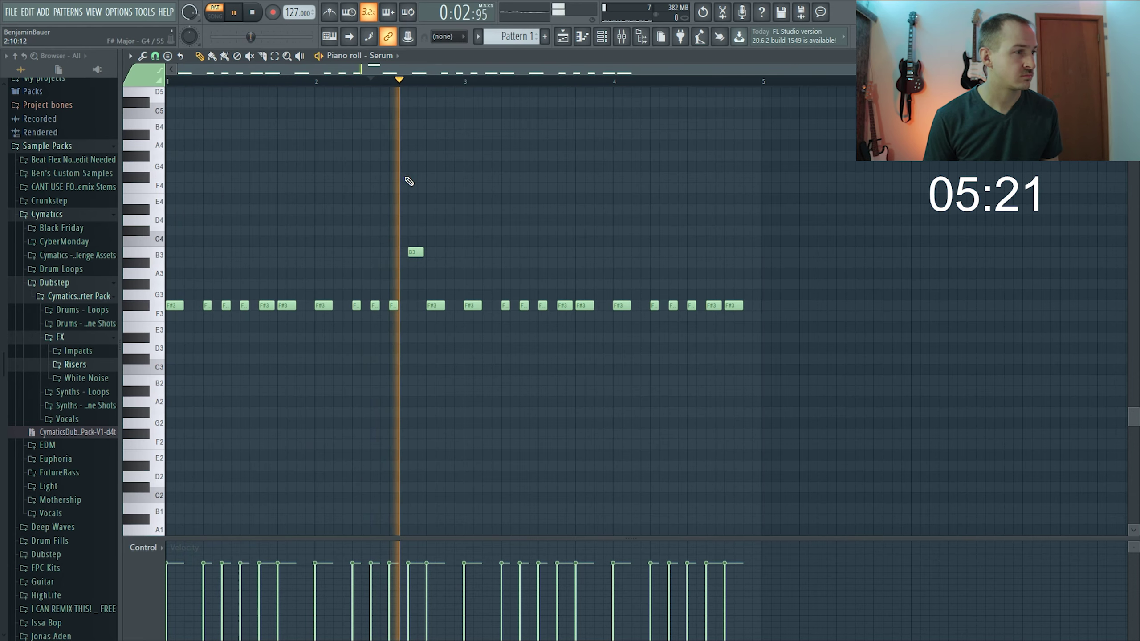
{"action": "key", "text": "space"}
{"action": "key", "text": "space"}
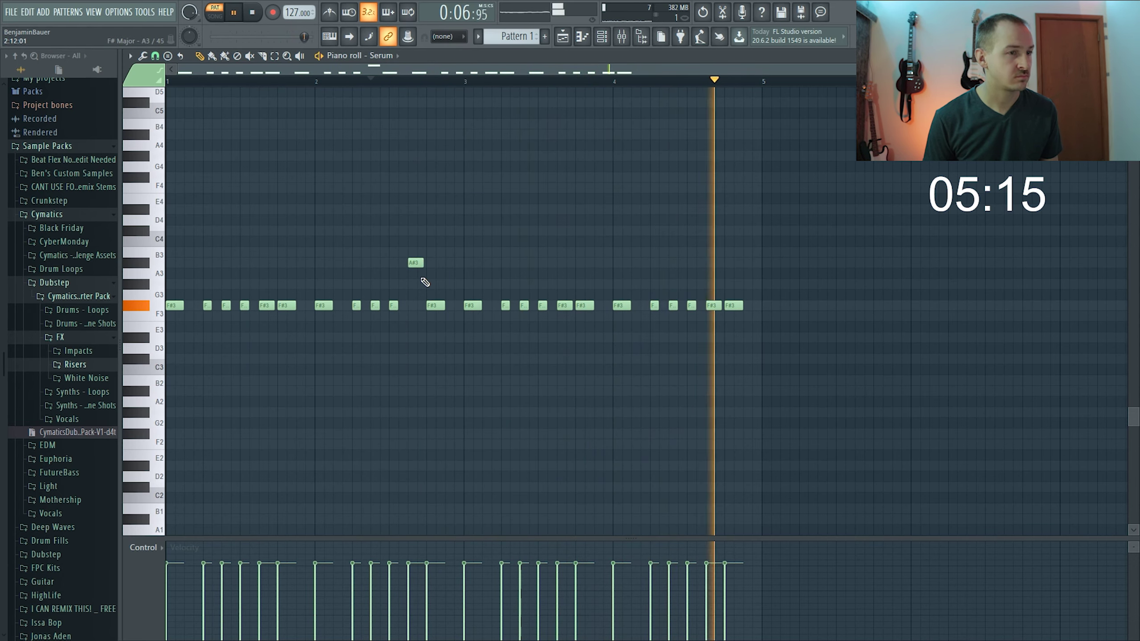
{"action": "key", "text": "space"}
{"action": "mouse_move", "coordinate": [713, 307]}
{"action": "left_mouse_down"}
{"action": "mouse_move", "coordinate": [712, 342]}
{"action": "mouse_move", "coordinate": [753, 317]}
{"action": "left_mouse_up"}
{"action": "left_click", "coordinate": [730, 338]}
{"action": "key", "text": "space"}
{"action": "key", "text": "space"}
{"action": "key", "text": "space"}
{"action": "left_click_drag", "start_coordinate": [415, 262], "coordinate": [416, 251]}
{"action": "key", "text": "space"}
{"action": "key", "text": "space"}
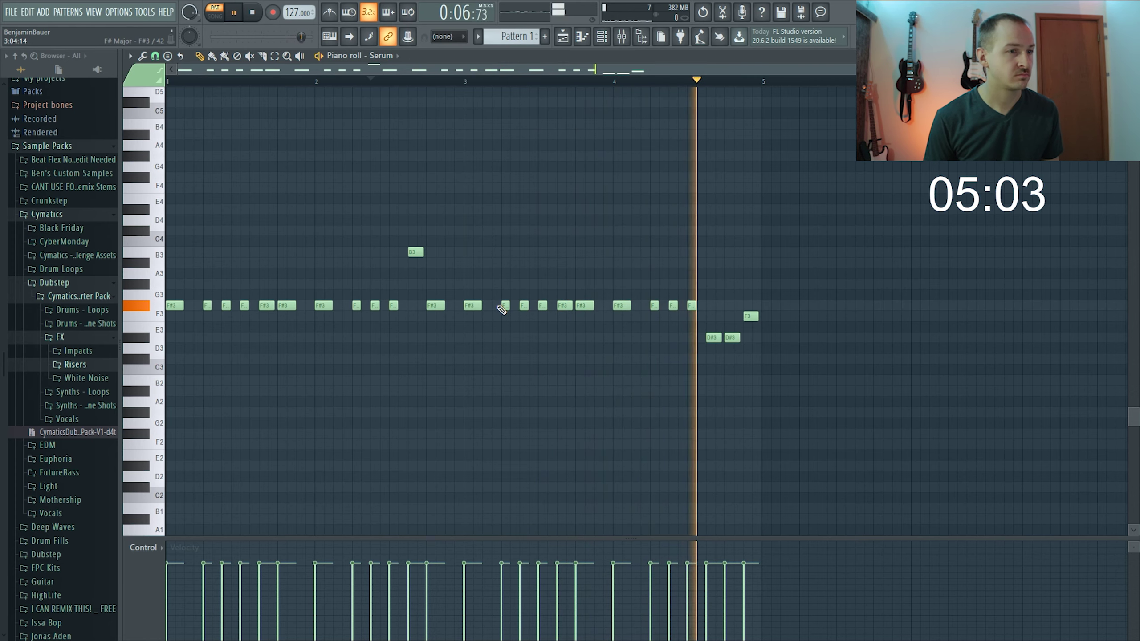
{"action": "key", "text": "space"}
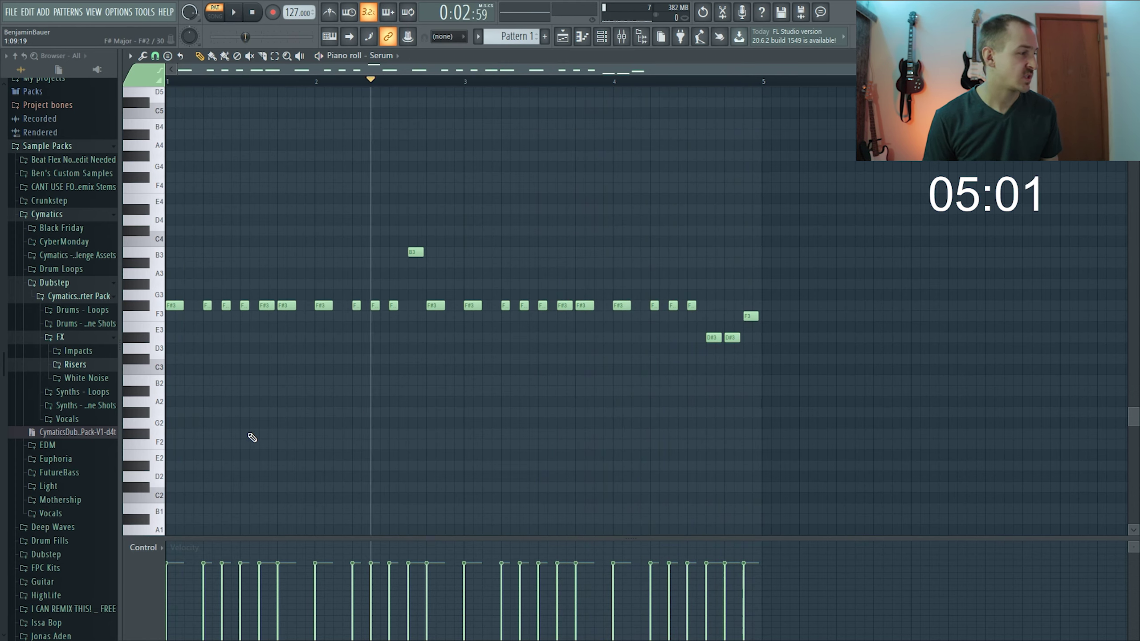
Add a new Serum channel loaded with the LD D_Lead 2 [DU] lead preset.
{"action": "key", "text": "F6"}
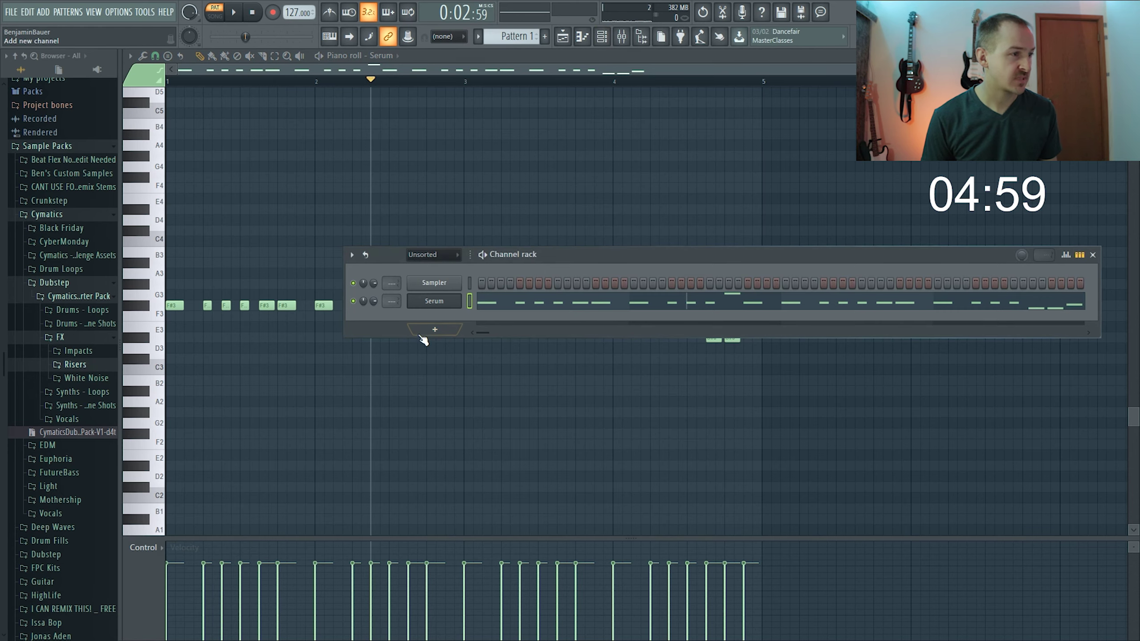
{"action": "left_click", "coordinate": [443, 332]}
{"action": "left_click", "coordinate": [436, 349]}
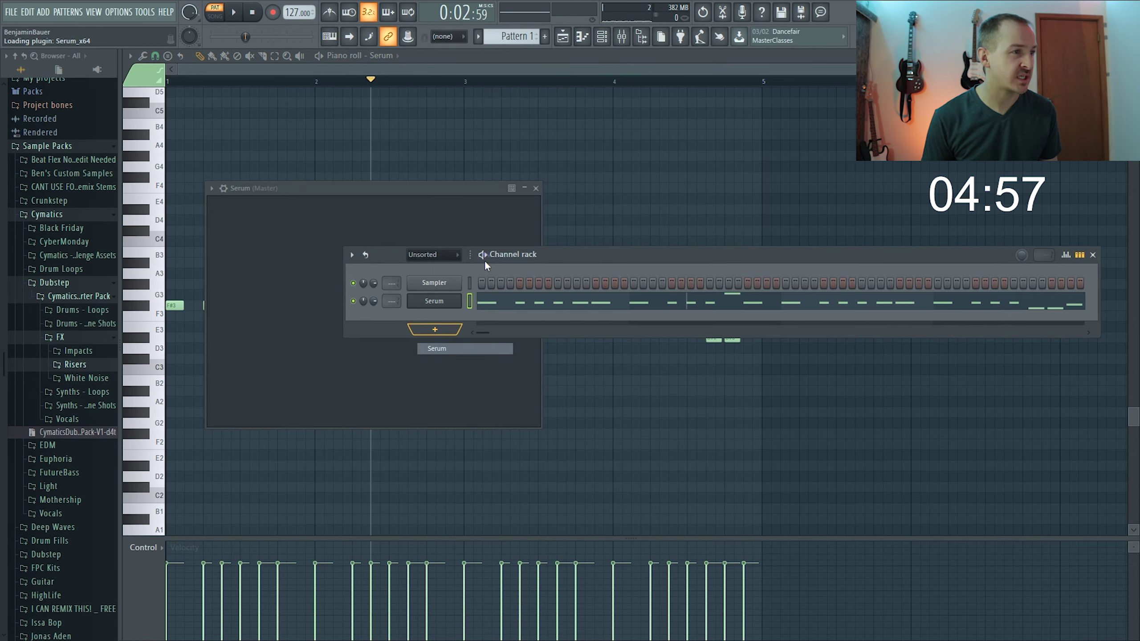
{"action": "left_click", "coordinate": [514, 206]}
{"action": "mouse_move", "coordinate": [534, 264]}
{"action": "left_click", "coordinate": [615, 474]}
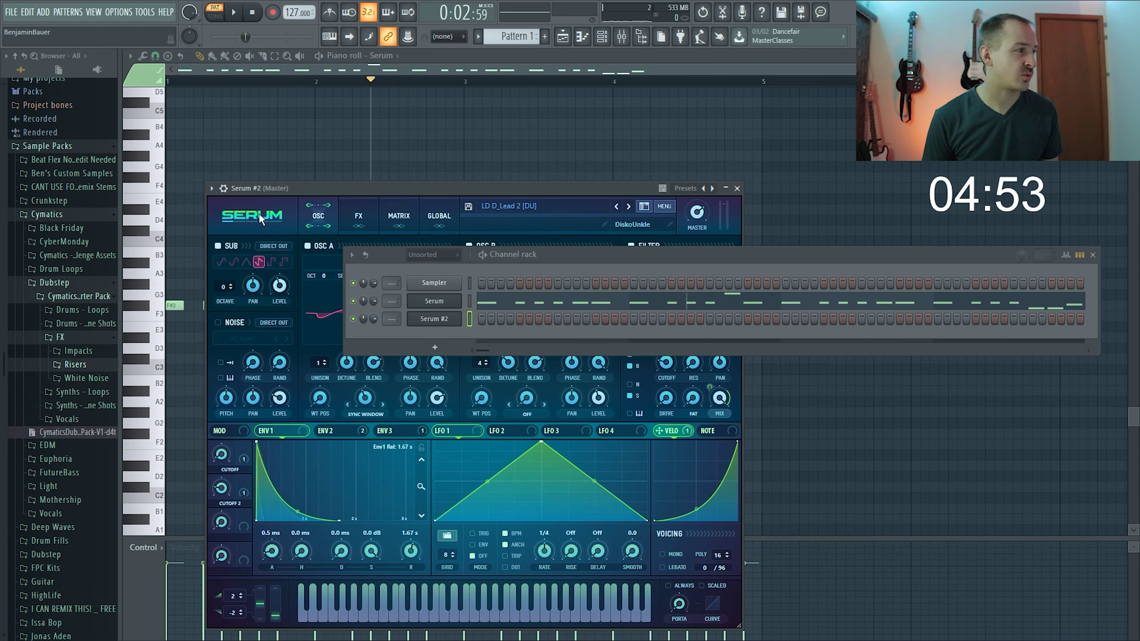
{"action": "key", "text": "F7"}
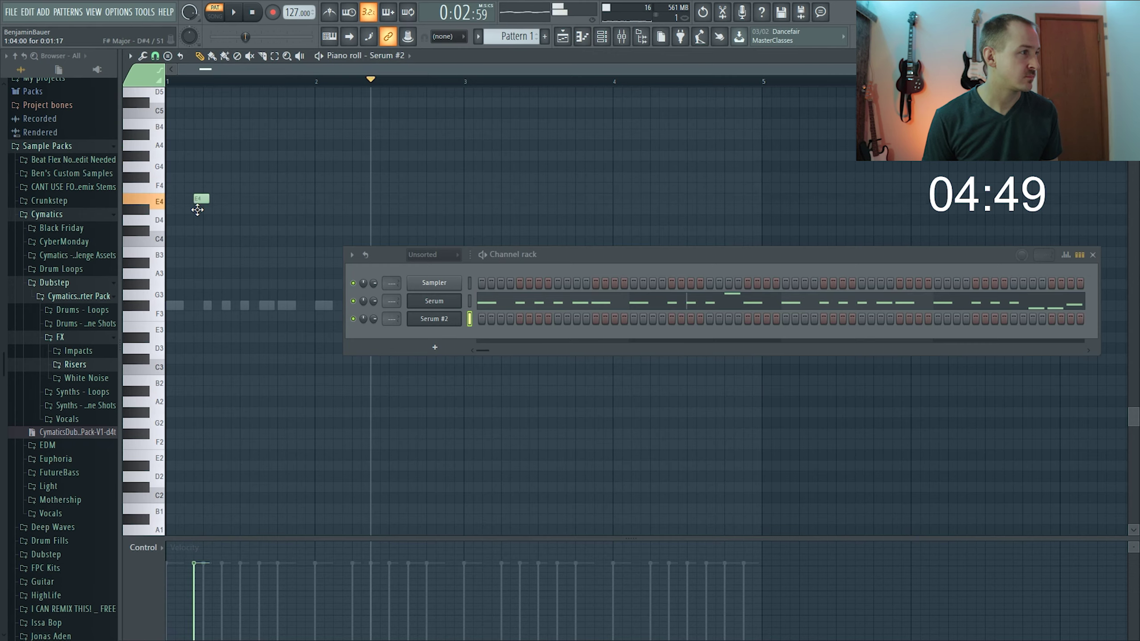
Draw the first Serum #2 lead note and move it lower and slightly earlier.
{"action": "left_click", "coordinate": [188, 157]}
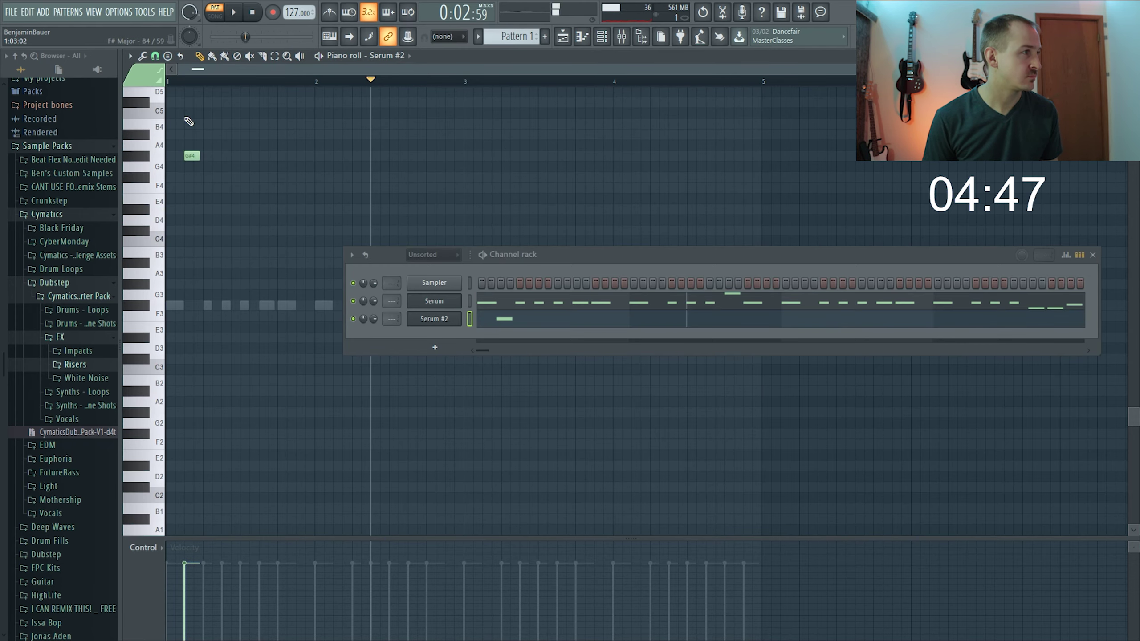
{"action": "key", "text": "space"}
{"action": "key", "text": "space"}
{"action": "scroll", "coordinate": [228, 300], "scroll_direction": "up", "scroll_amount": 2}
{"action": "key", "text": "space"}
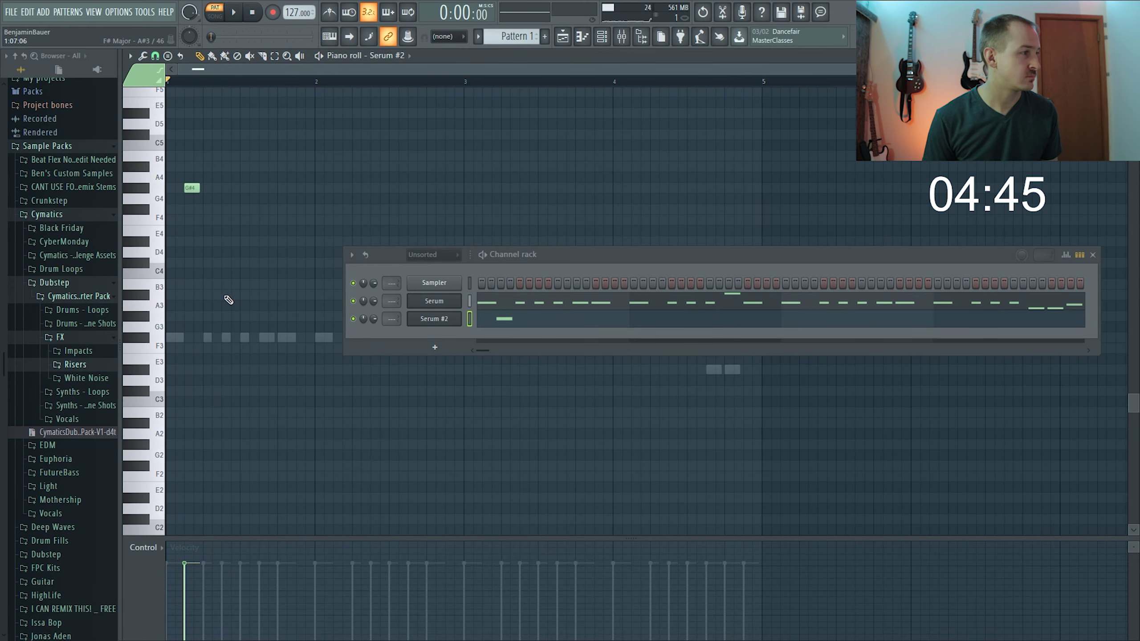
{"action": "left_click_drag", "start_coordinate": [193, 191], "coordinate": [184, 349]}
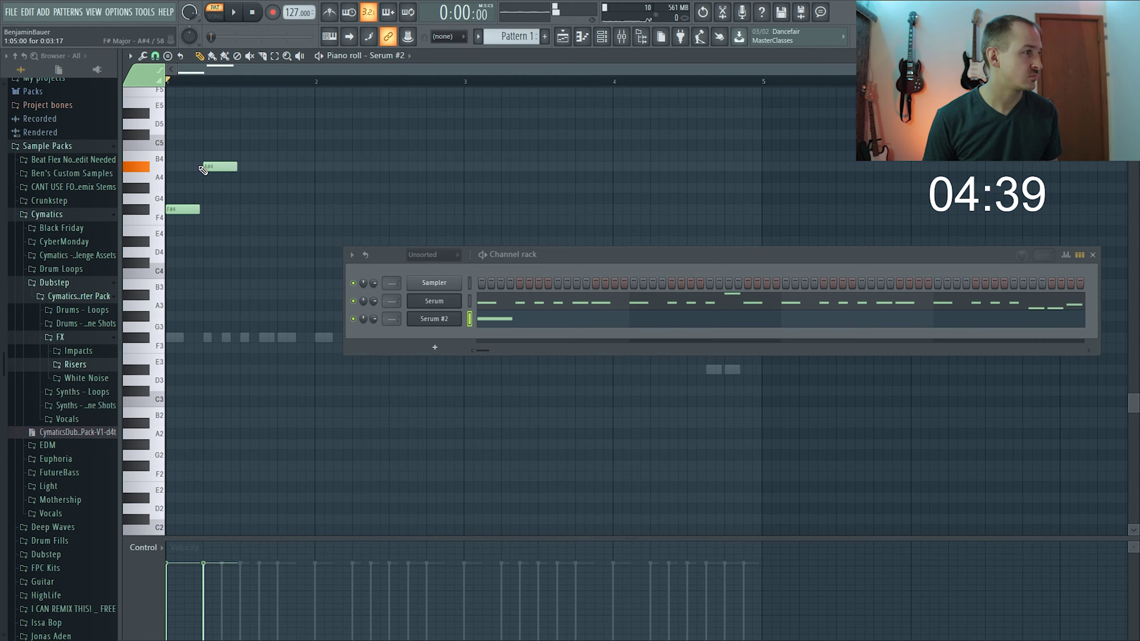
{"action": "key", "text": "space"}
{"action": "key", "text": "space"}
{"action": "scroll", "coordinate": [237, 219], "scroll_direction": "up", "scroll_amount": 2}
{"action": "scroll", "coordinate": [237, 209], "scroll_direction": "down", "scroll_amount": 2}
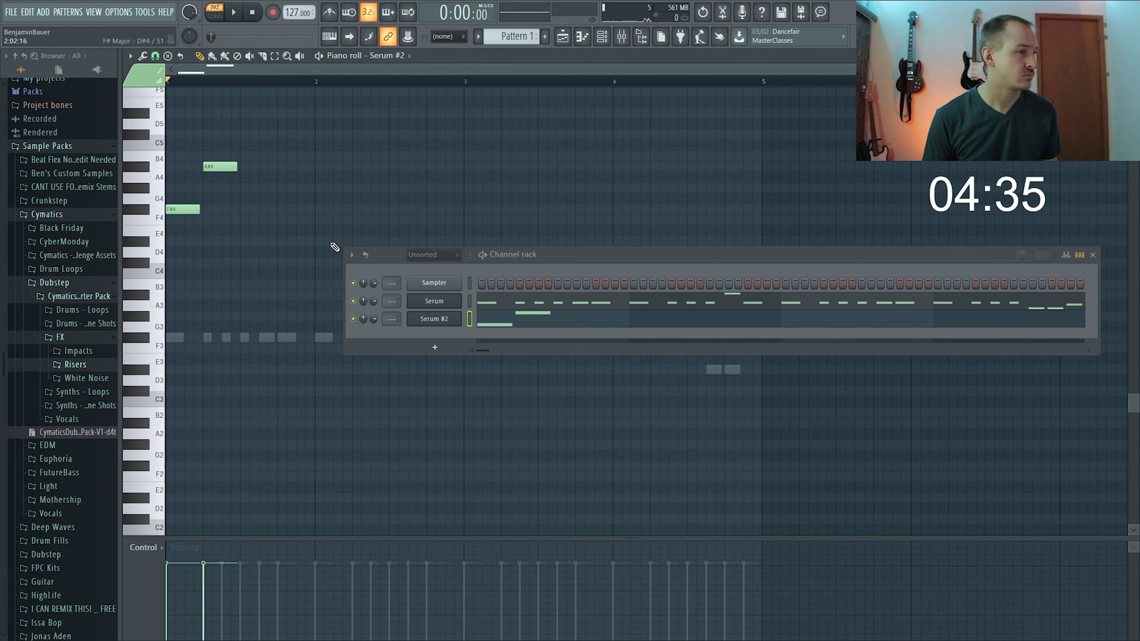
Step Serum #2's presets past LD Earliertoday [AF] to load LD Electro Lead BA [SN].
{"action": "left_click", "coordinate": [452, 320]}
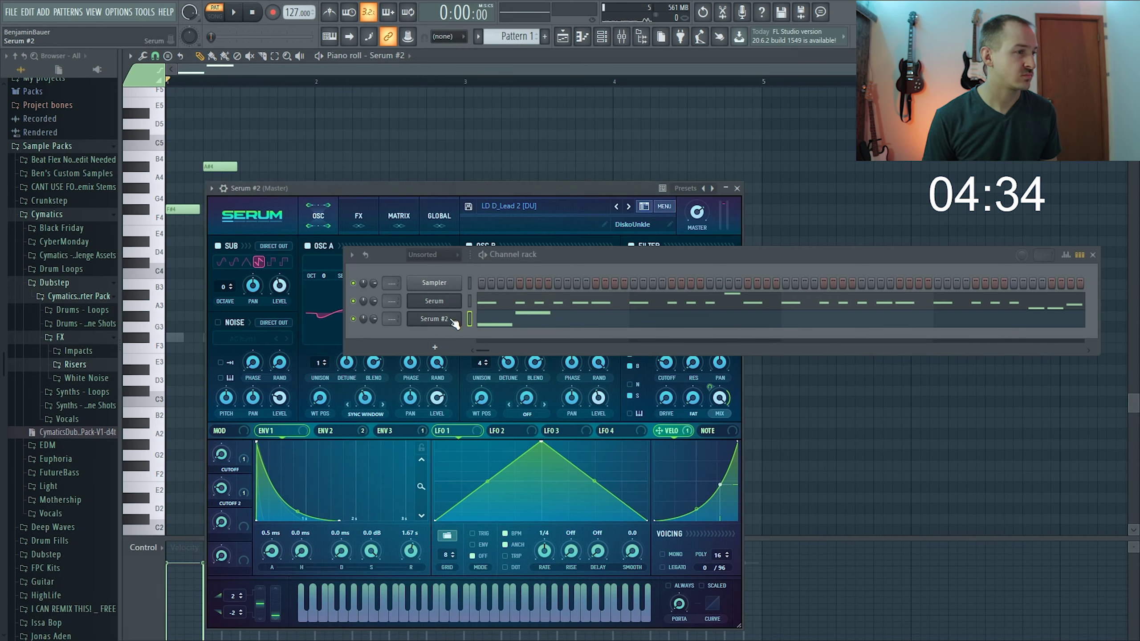
{"action": "left_click", "coordinate": [628, 207]}
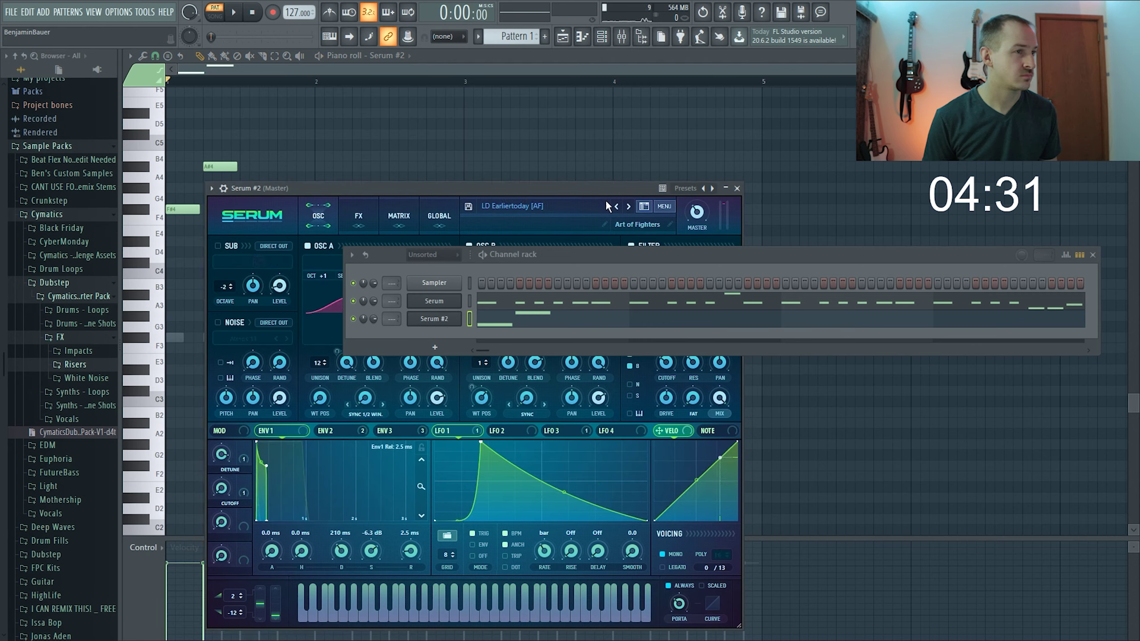
{"action": "left_click", "coordinate": [628, 206]}
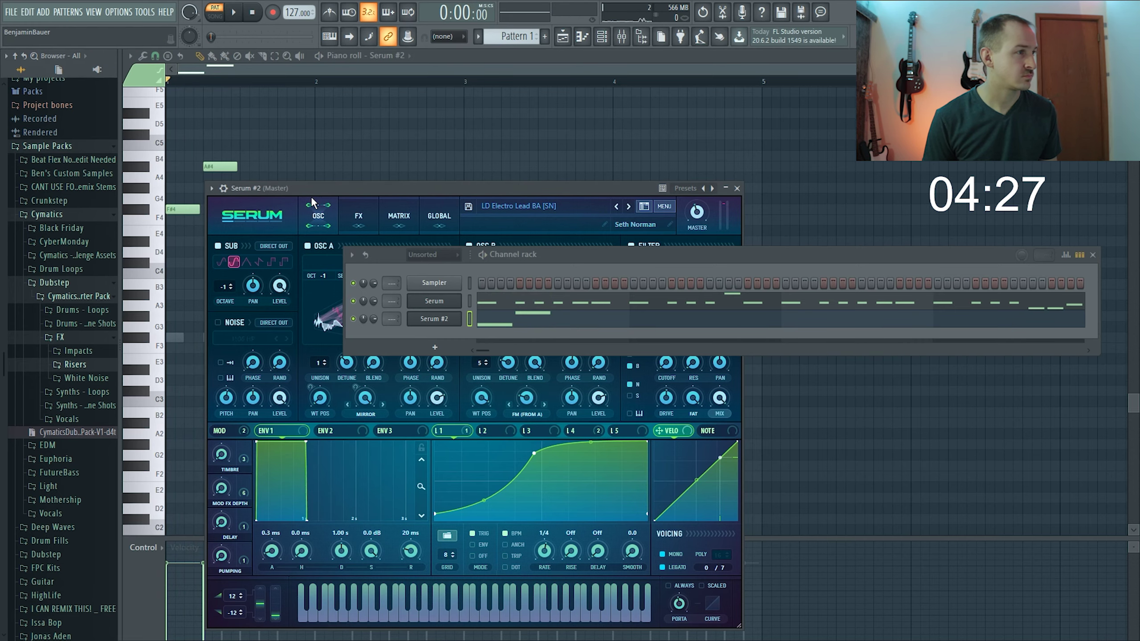
Draw the Serum #2 lead notes, including F#5, C#5 and A#4, and audition them.
{"action": "key", "text": "Escape"}
{"action": "left_click", "coordinate": [269, 230]}
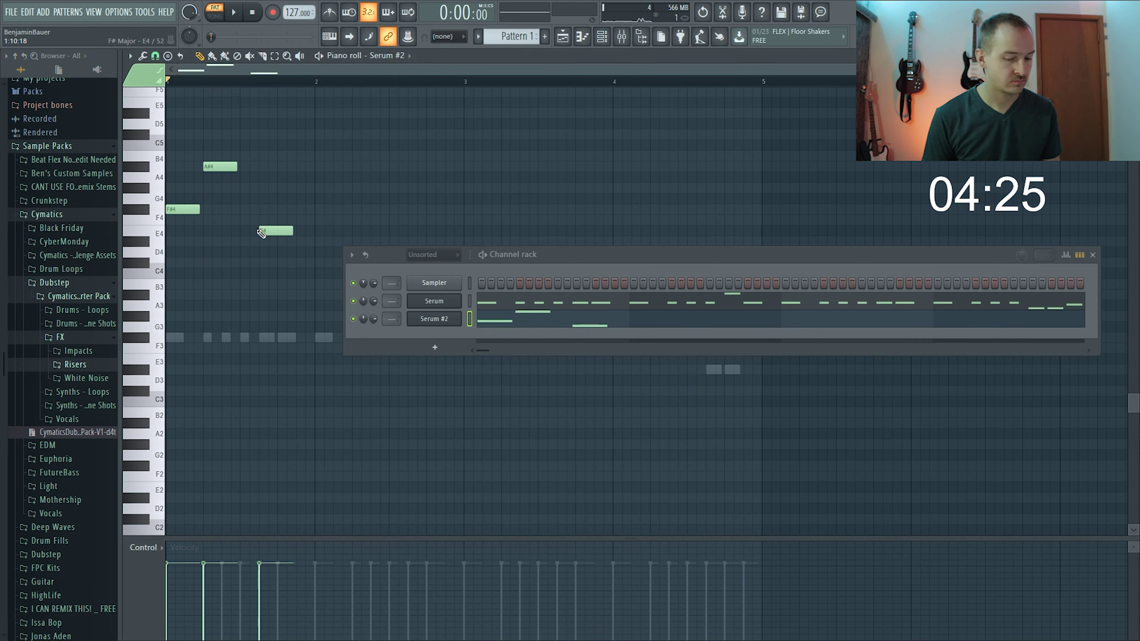
{"action": "key", "text": "F6"}
{"action": "scroll", "coordinate": [227, 241], "scroll_direction": "up", "scroll_amount": 4}
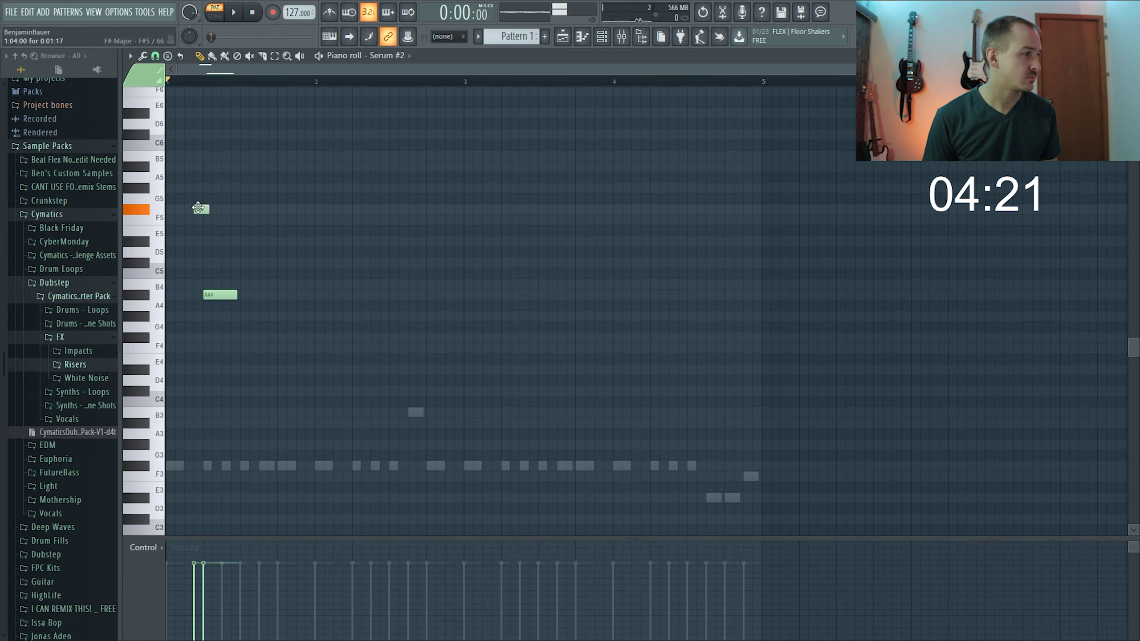
{"action": "key", "text": "space"}
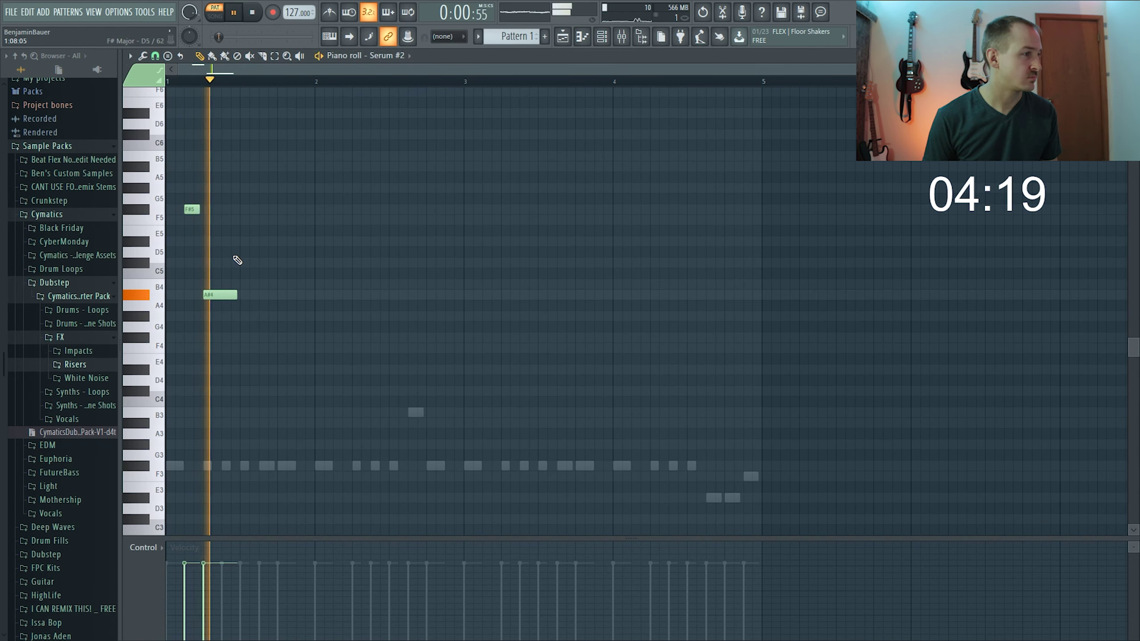
{"action": "key", "text": "space"}
{"action": "left_click", "coordinate": [218, 295]}
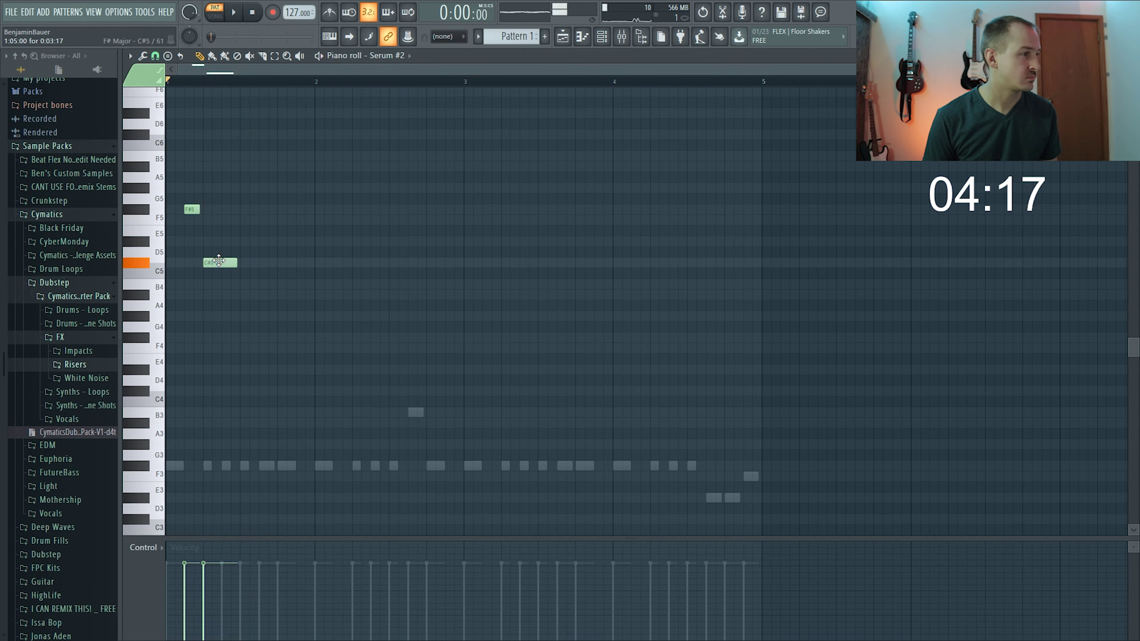
{"action": "key", "text": "space"}
{"action": "key", "text": "space"}
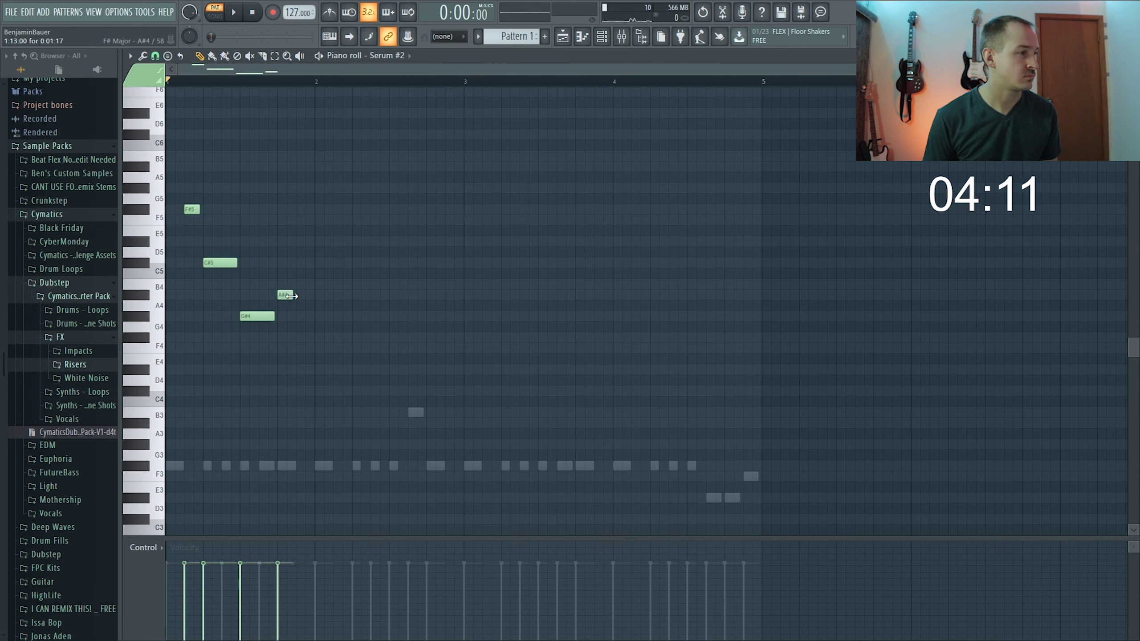
{"action": "key", "text": "space"}
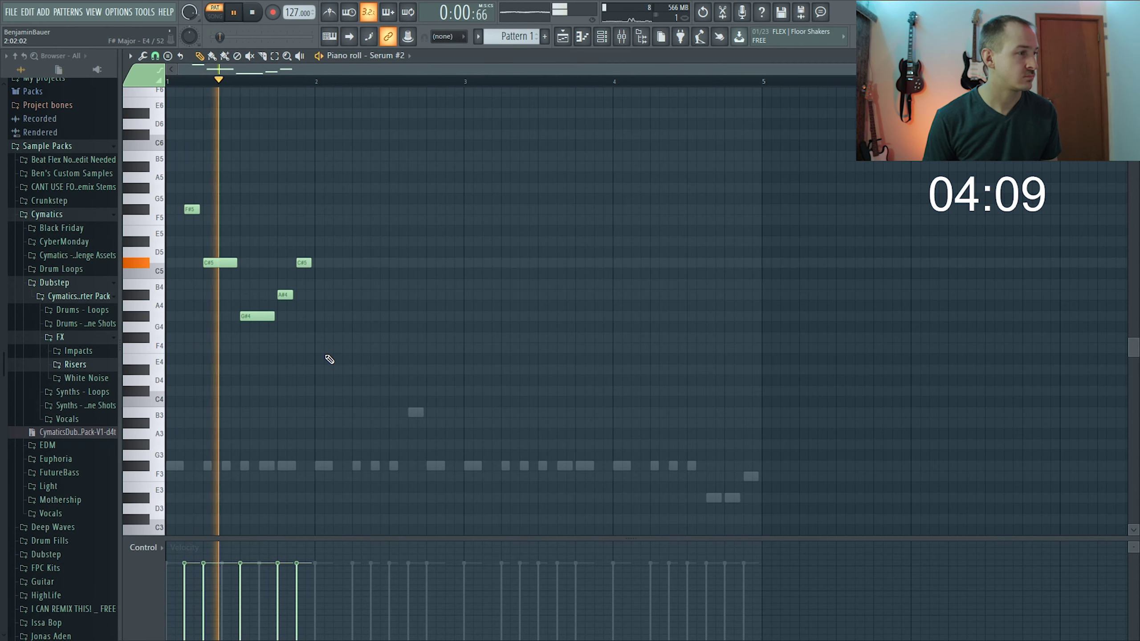
{"action": "key", "text": "space"}
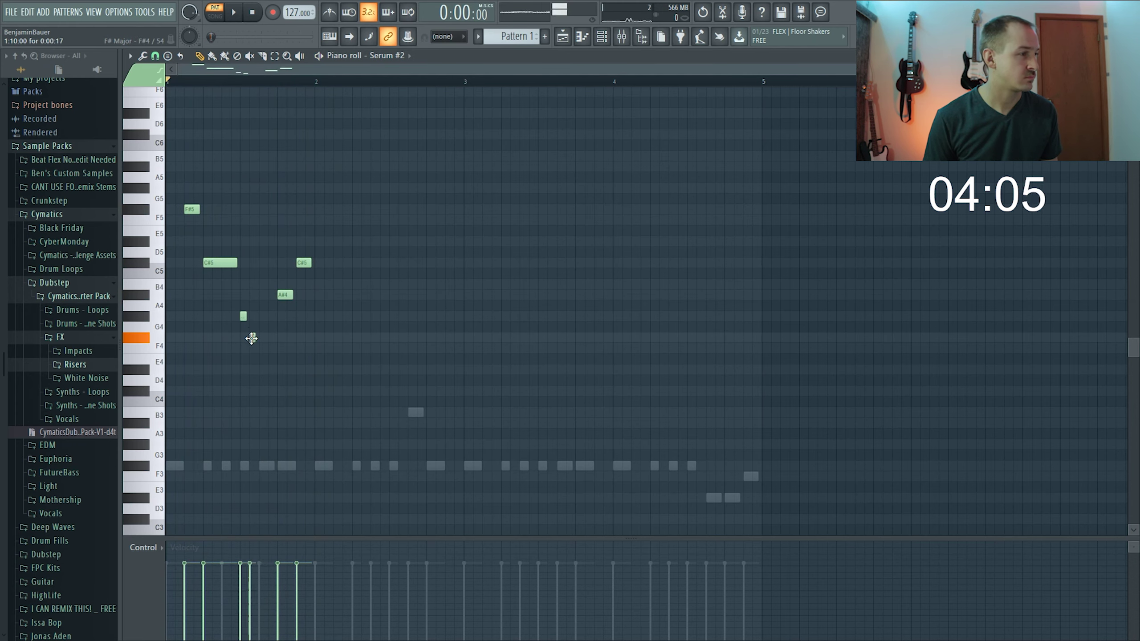
{"action": "key", "text": "space"}
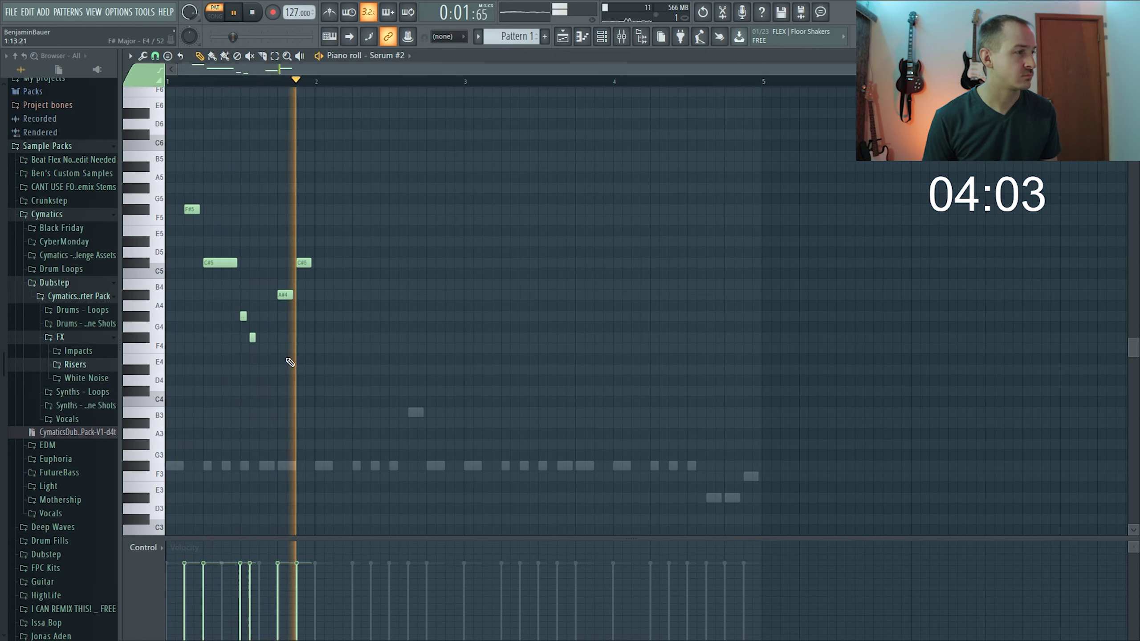
{"action": "key", "text": "space"}
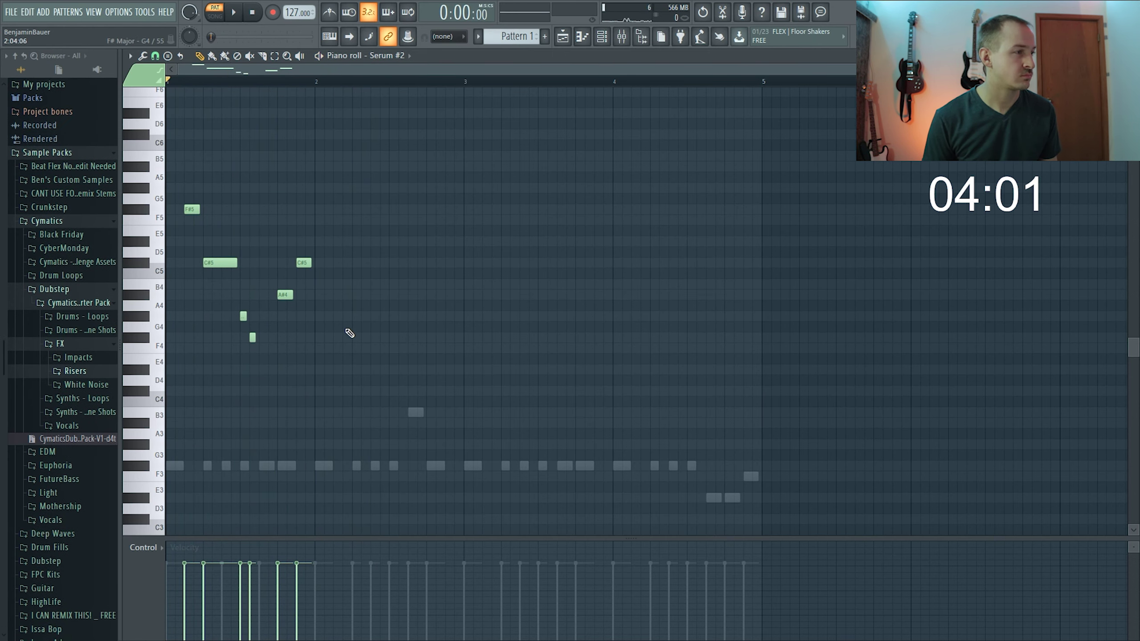
Copy the five-note phrase further along the bar and shorten the F5 and D#5 notes.
{"action": "left_click_drag", "start_coordinate": [349, 343], "coordinate": [237, 247]}
{"action": "left_click_drag", "start_coordinate": [243, 319], "coordinate": [391, 316], "text": "shift"}
{"action": "key", "text": "space"}
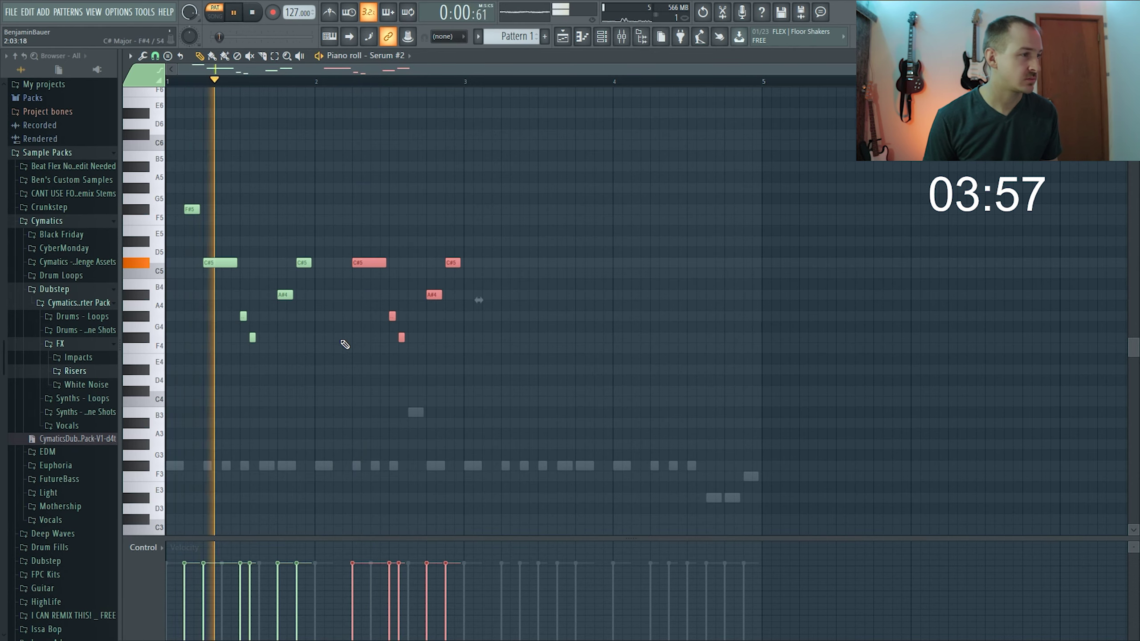
{"action": "left_click", "coordinate": [364, 268]}
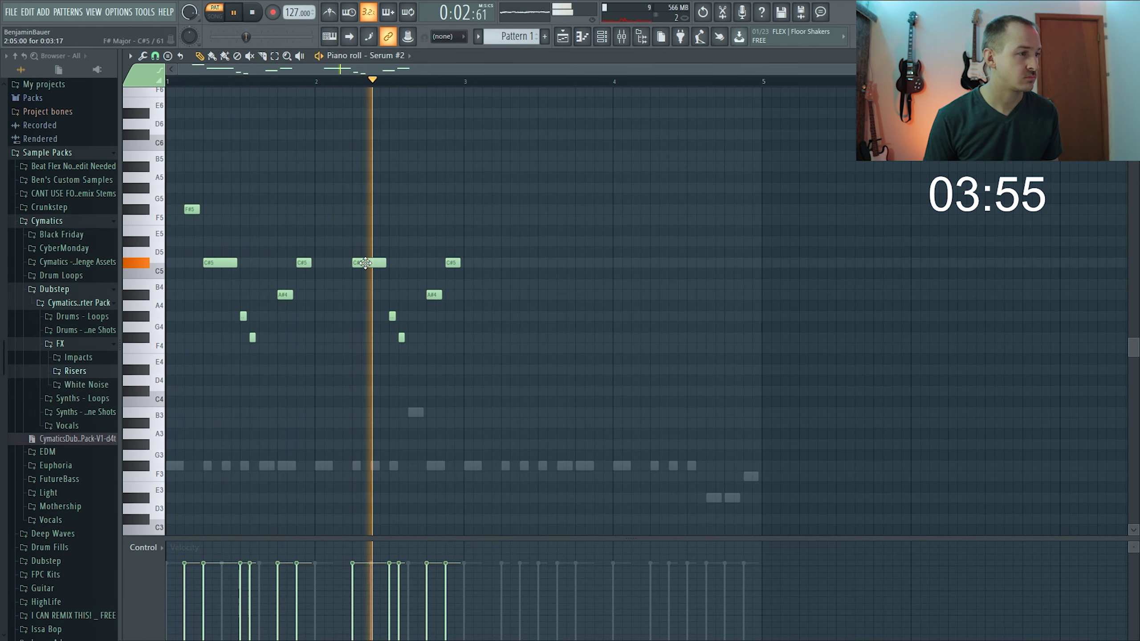
{"action": "key", "text": "space"}
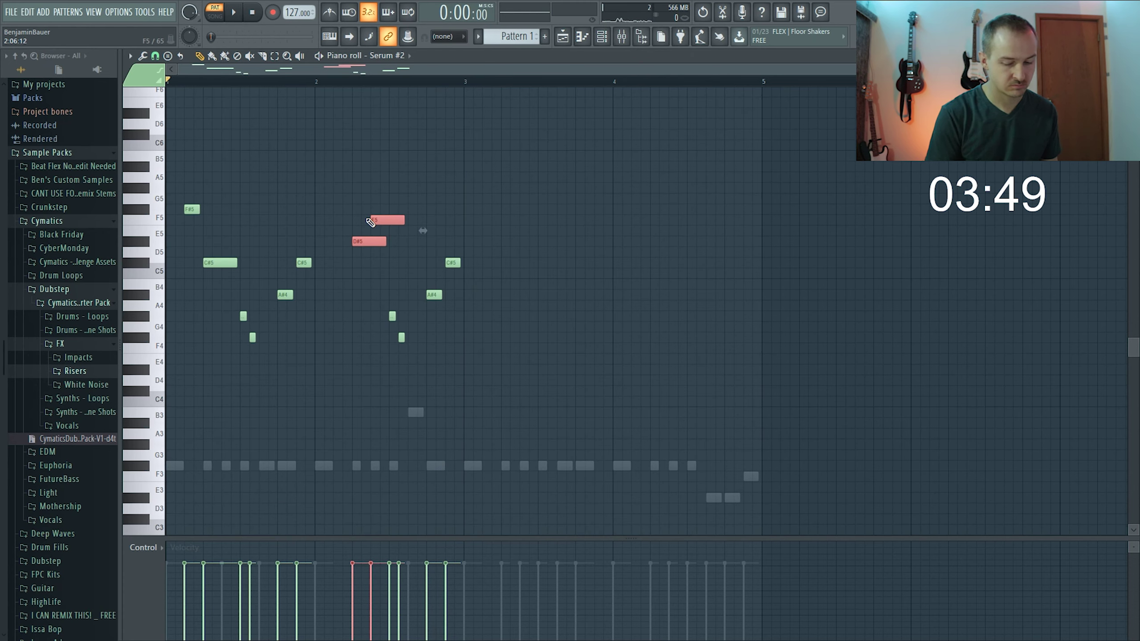
{"action": "key", "text": "ctrl+z"}
{"action": "key", "text": "space"}
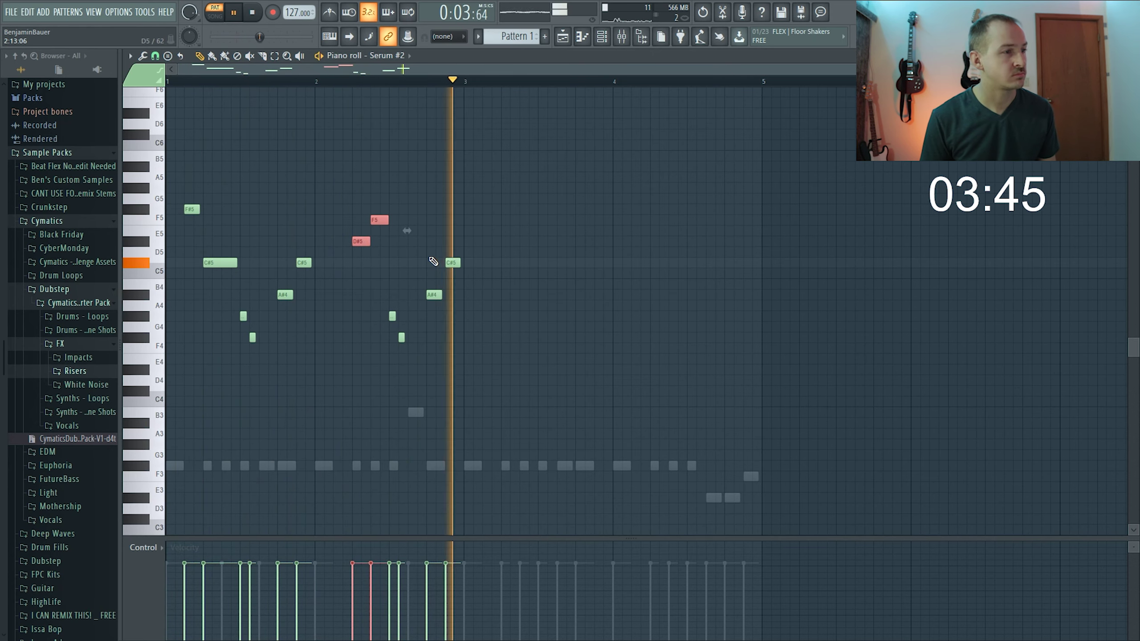
{"action": "key", "text": "space"}
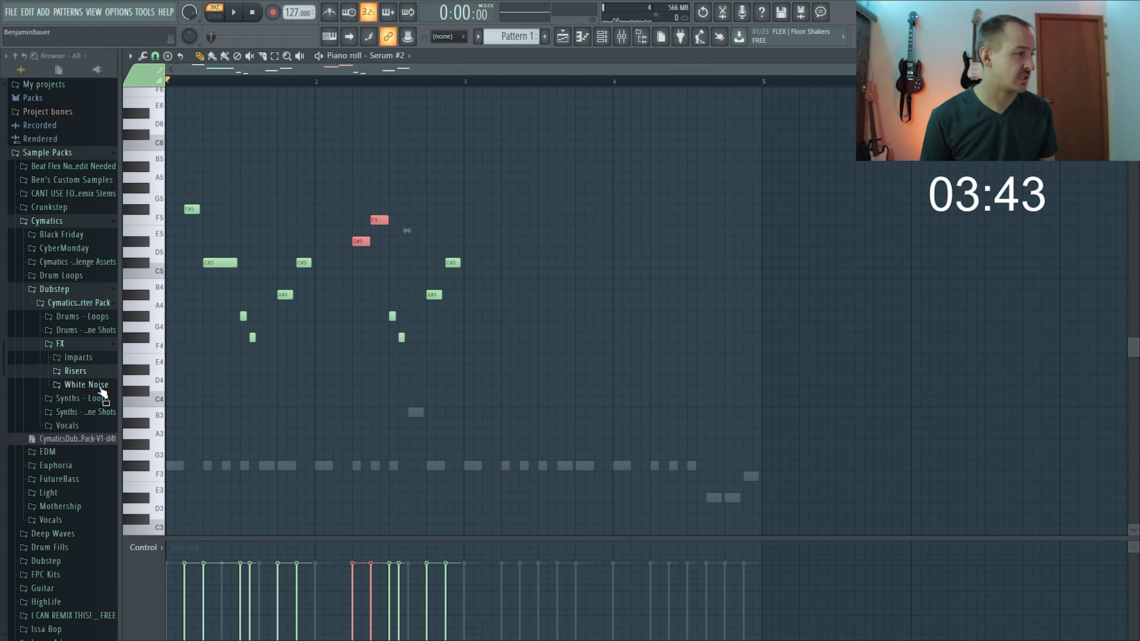
With the pattern playing, load LD Bendy Metal [DK] from Serum #2's Leads presets.
{"action": "key", "text": "F6"}
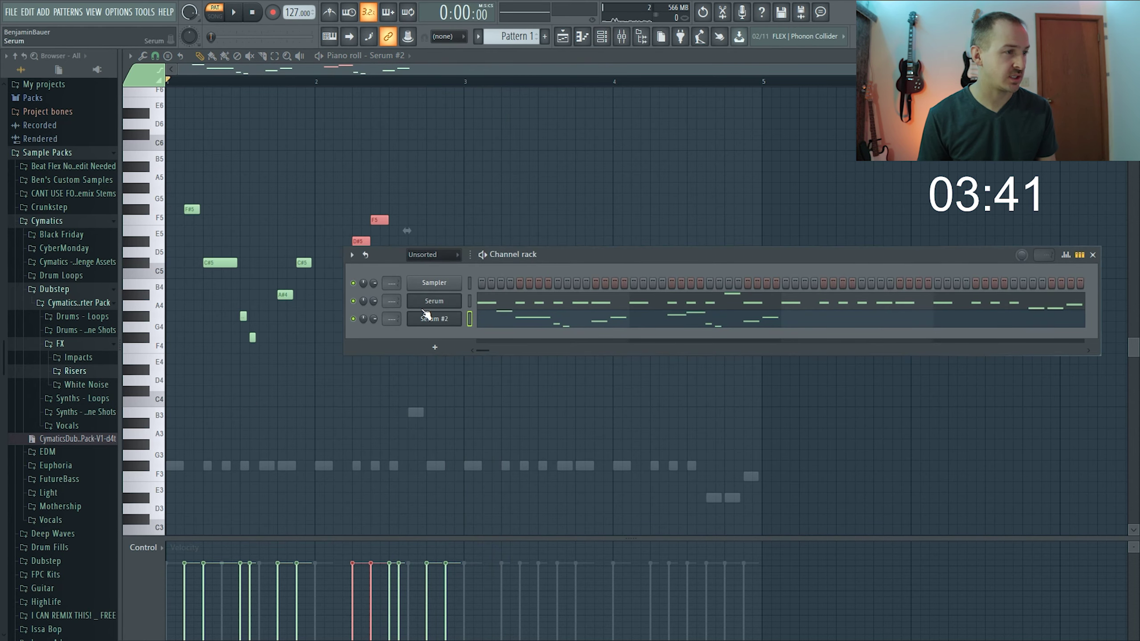
{"action": "left_click", "coordinate": [434, 319]}
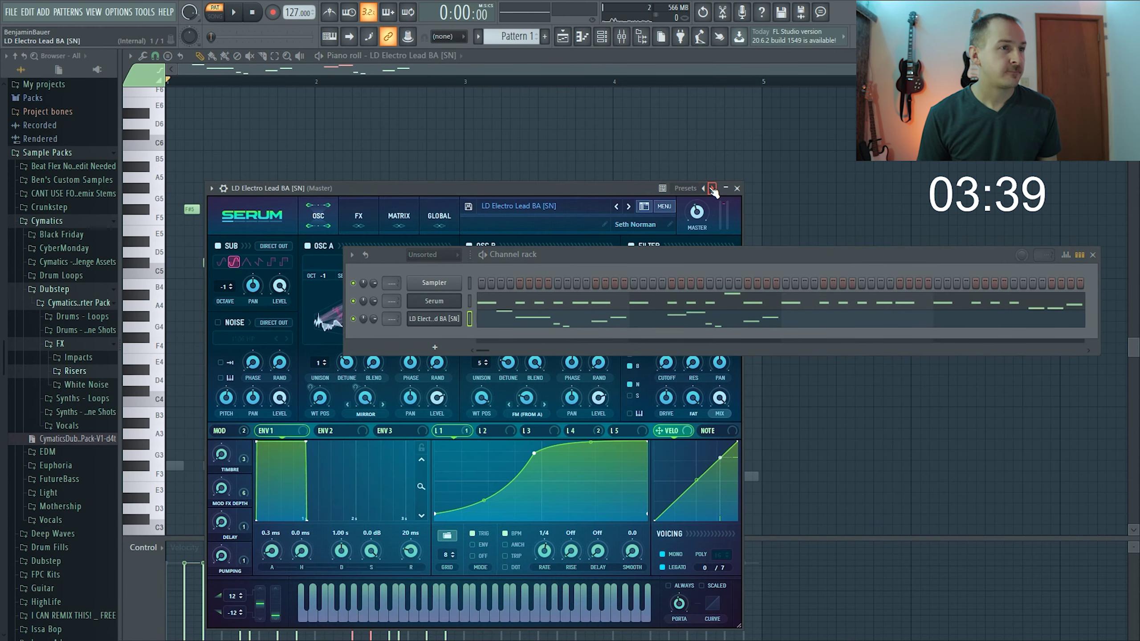
{"action": "key", "text": "space"}
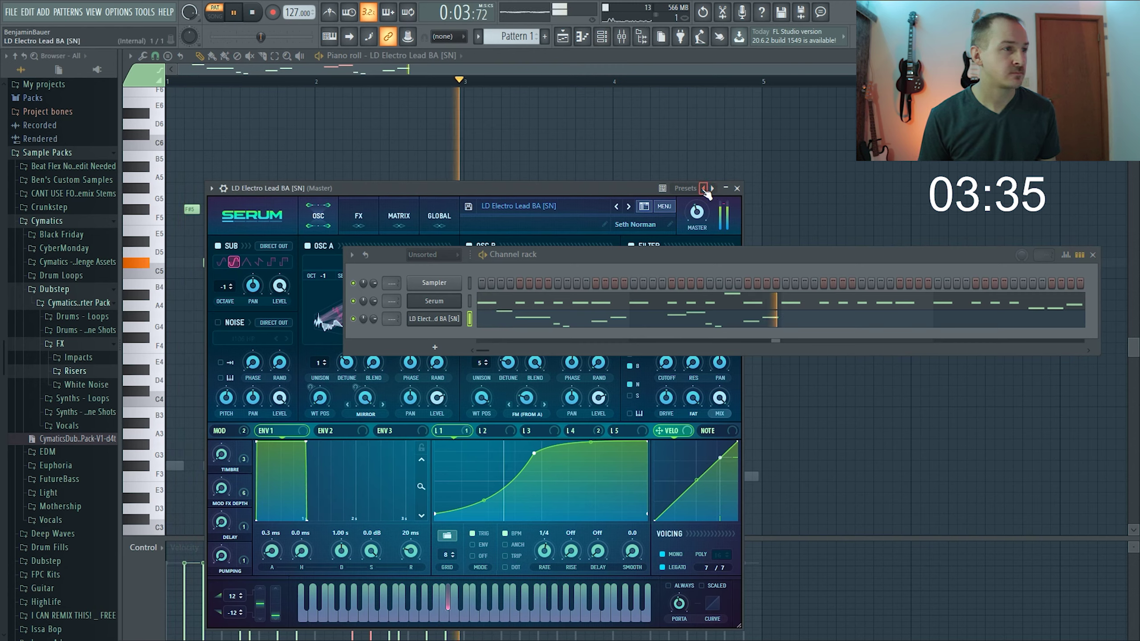
{"action": "left_click", "coordinate": [547, 205]}
{"action": "mouse_move", "coordinate": [539, 260]}
{"action": "left_click", "coordinate": [611, 304]}
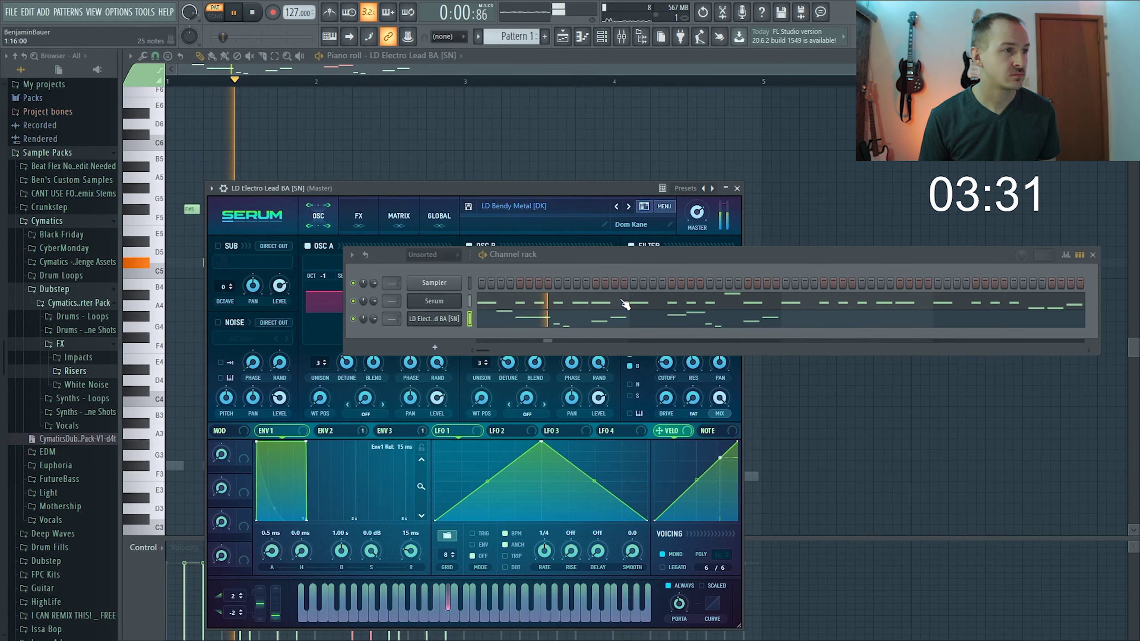
Step through BottleBlower, Brutality, C64 Lead and Caliber leads to LD Clang [SD].
{"action": "left_click", "coordinate": [628, 207]}
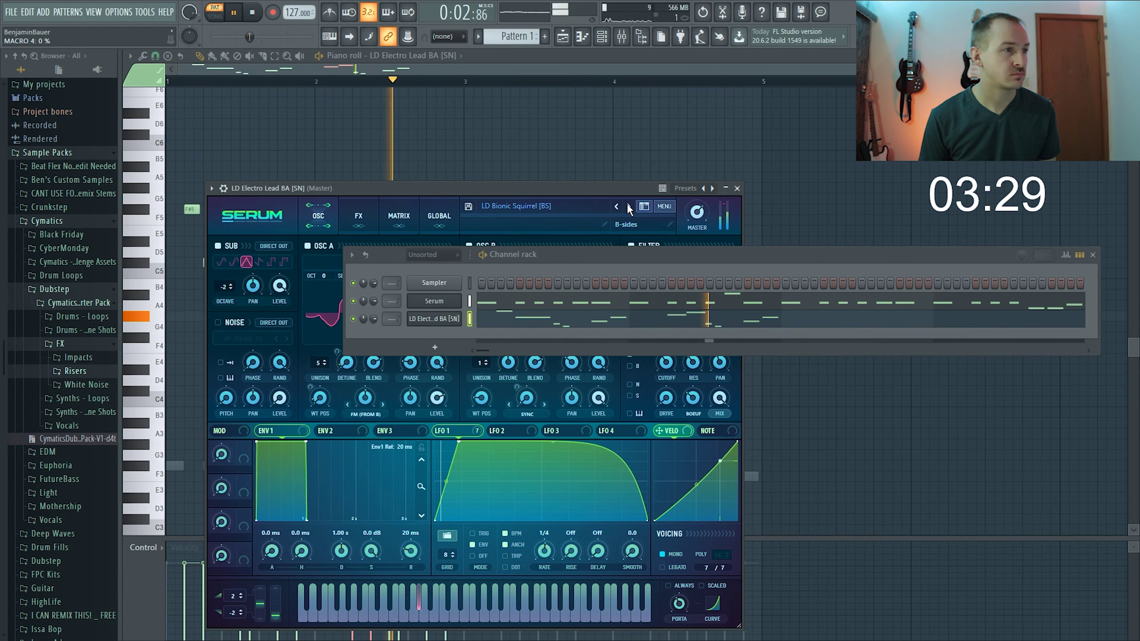
{"action": "left_click", "coordinate": [628, 207]}
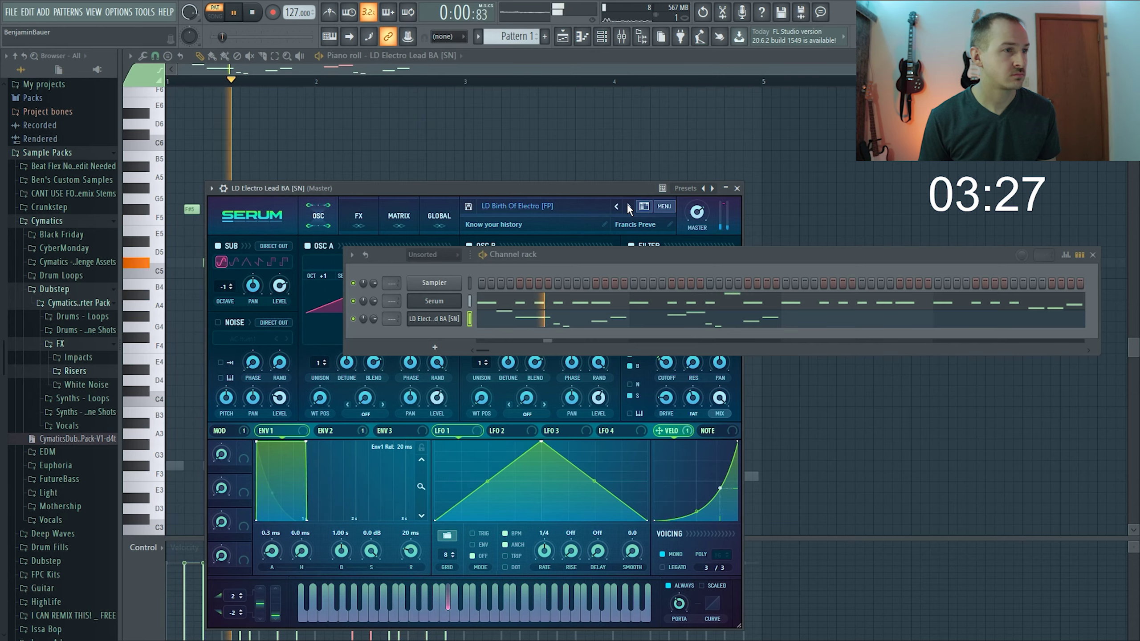
{"action": "left_click", "coordinate": [628, 206]}
{"action": "left_click", "coordinate": [628, 207]}
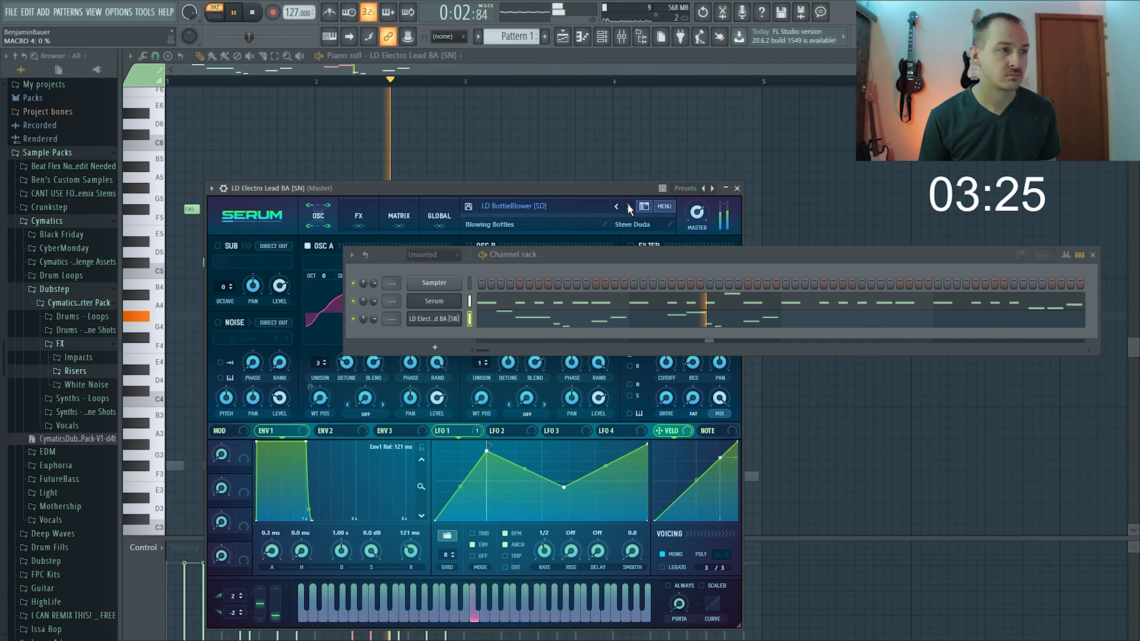
{"action": "left_click", "coordinate": [628, 206]}
{"action": "left_click", "coordinate": [629, 206]}
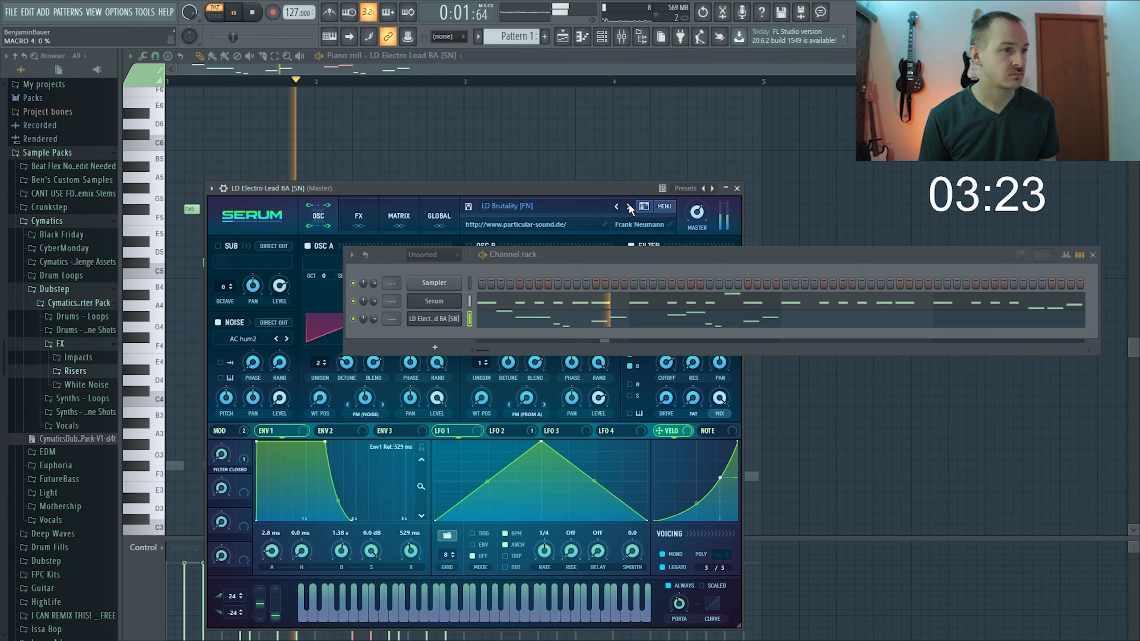
{"action": "left_click", "coordinate": [629, 205]}
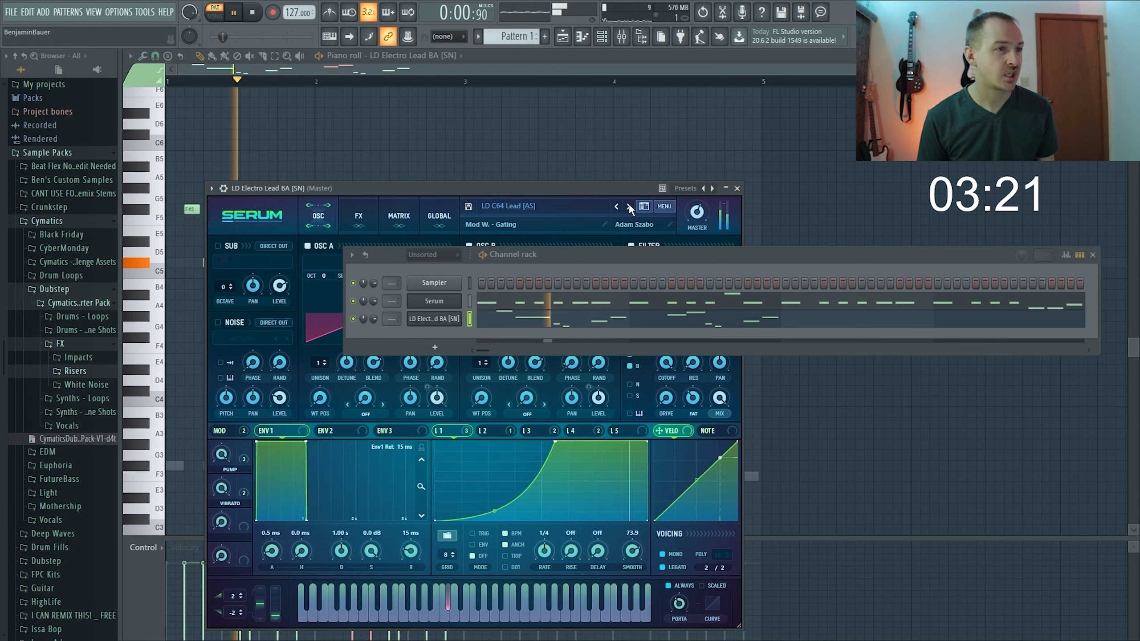
{"action": "left_click", "coordinate": [629, 207]}
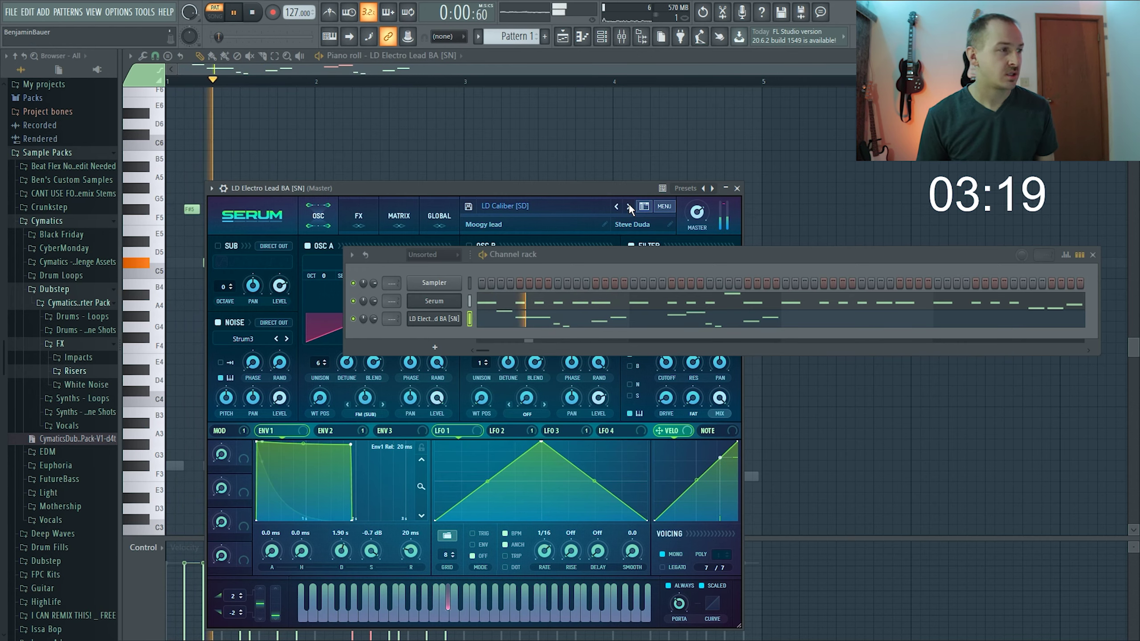
{"action": "left_click", "coordinate": [629, 206]}
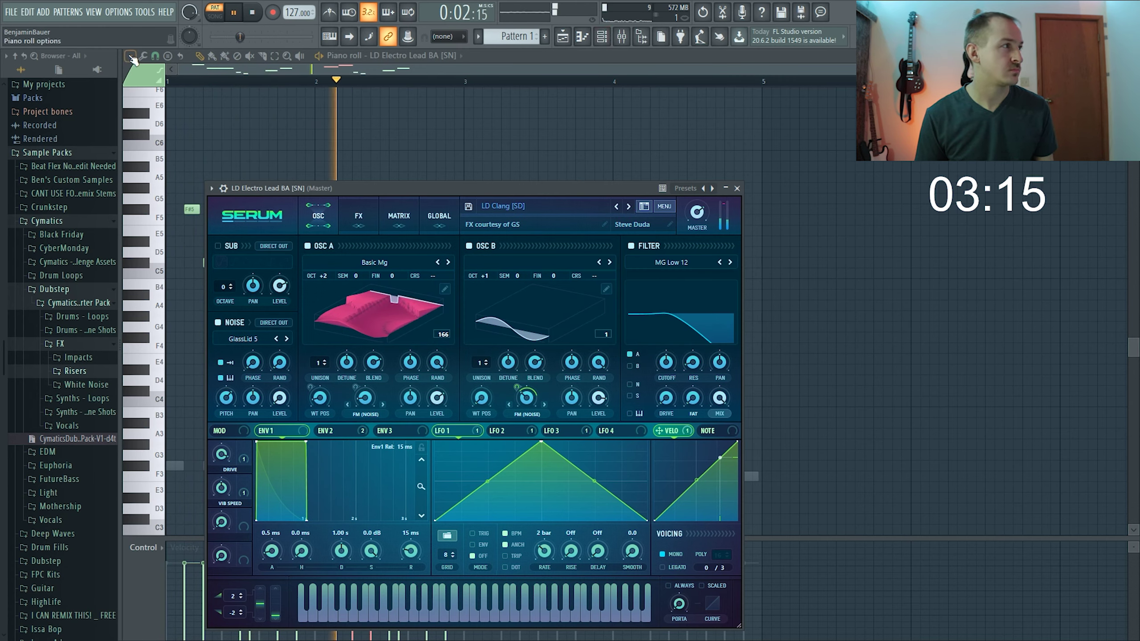
{"action": "key", "text": "space"}
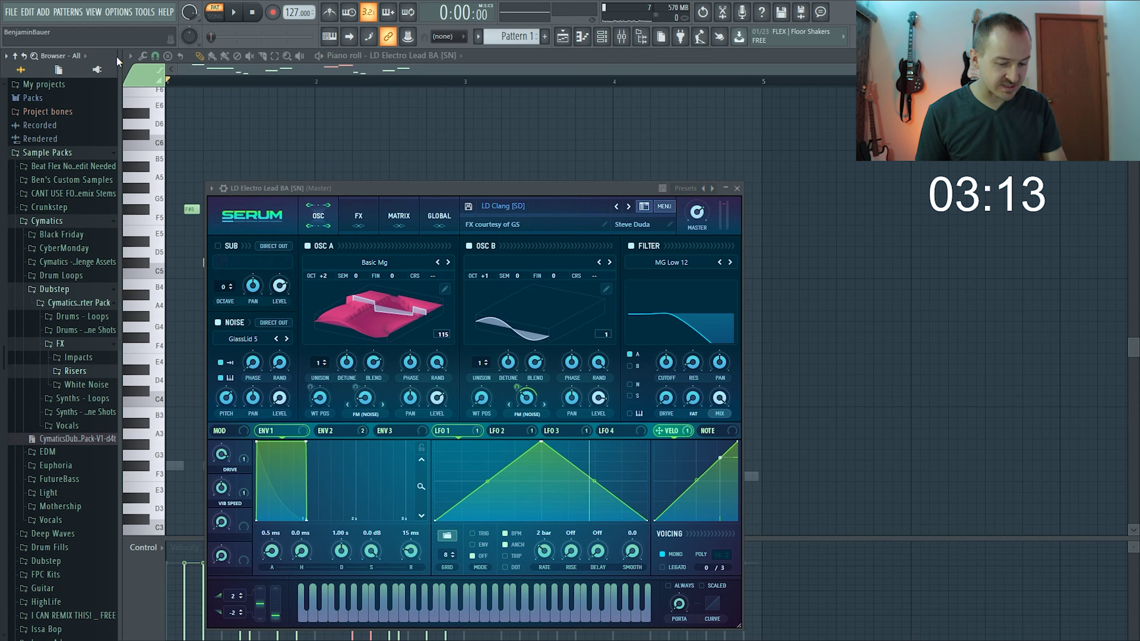
Play back the melody with the new LD Clang sound, deselecting the F5 and D#5 notes.
{"action": "key", "text": "Escape"}
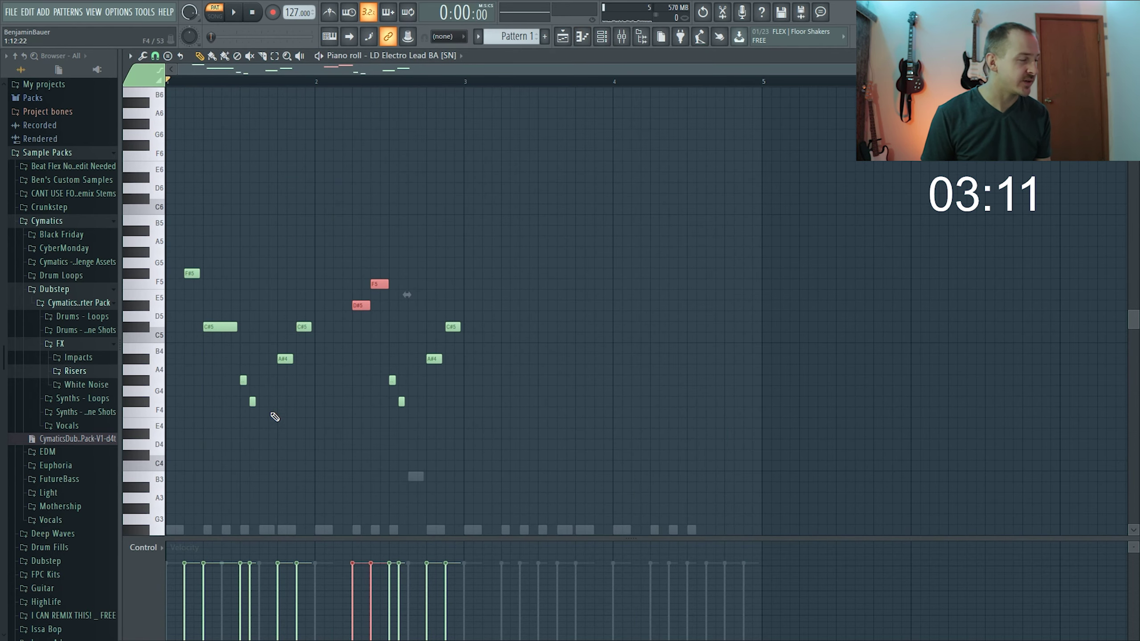
{"action": "scroll", "coordinate": [274, 396], "scroll_direction": "down", "scroll_amount": 2}
{"action": "key", "text": "space"}
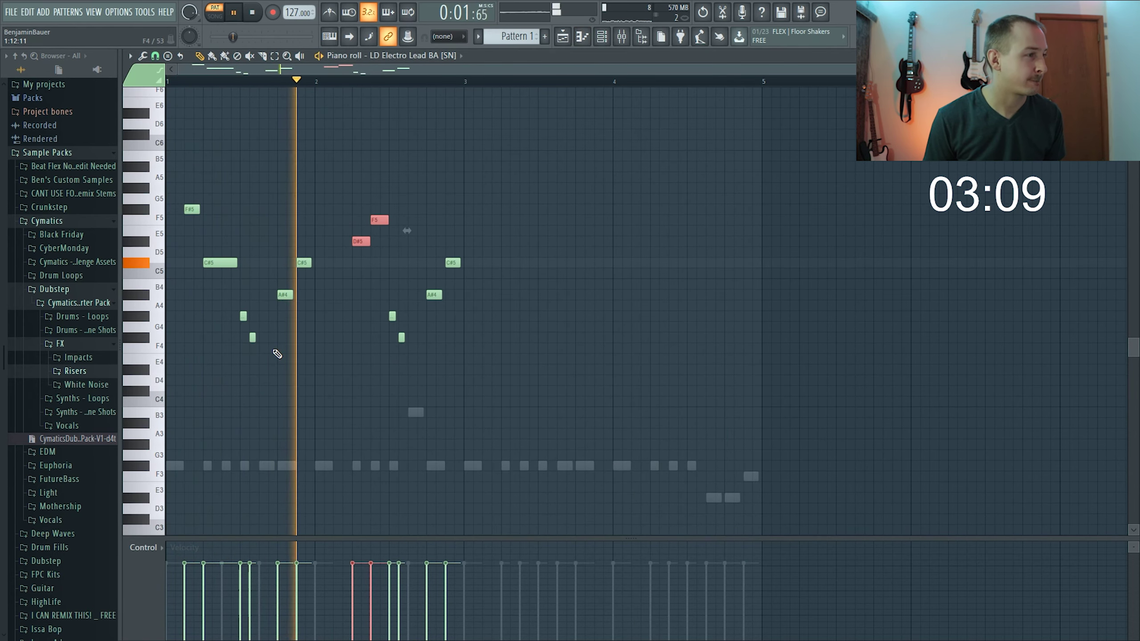
{"action": "key", "text": "space"}
{"action": "left_click", "coordinate": [359, 293]}
{"action": "key", "text": "space"}
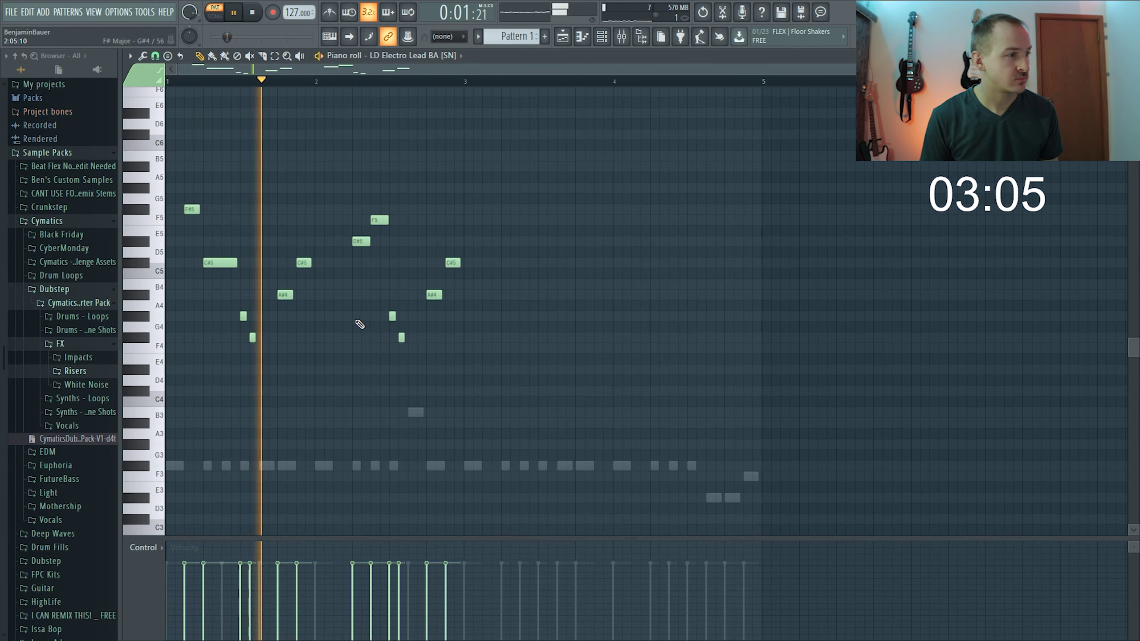
{"action": "key", "text": "space"}
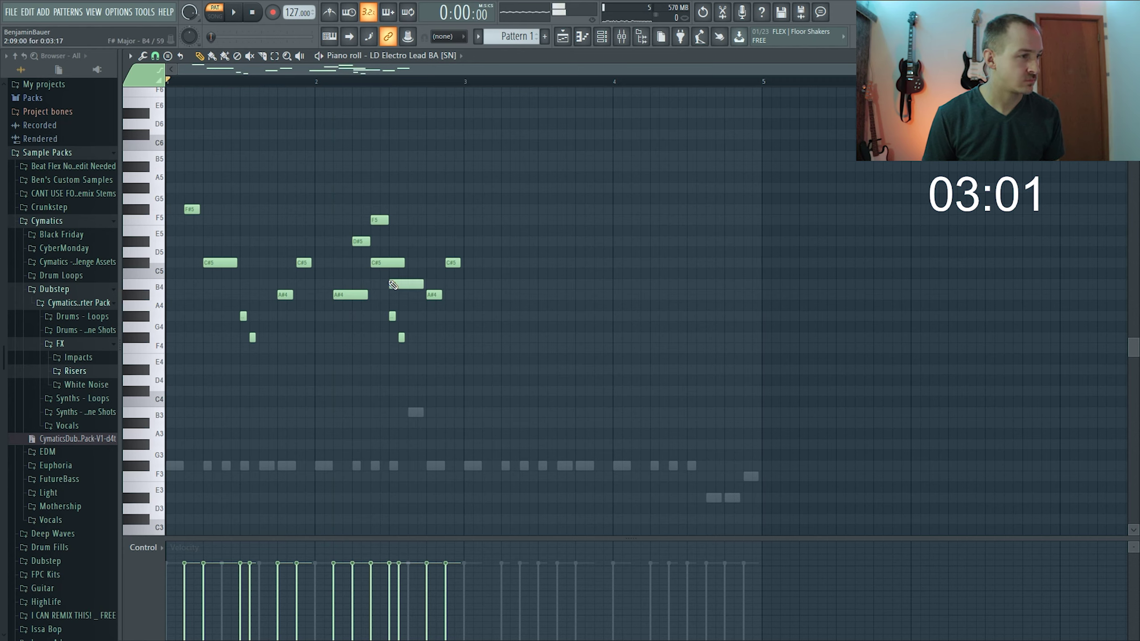
Add a G#4 near bar 2.75, merge the A#4 notes, and delete the extra C#5 and stray notes.
{"action": "left_click", "coordinate": [429, 317]}
{"action": "right_click", "coordinate": [432, 295]}
{"action": "left_click_drag", "start_coordinate": [424, 294], "coordinate": [442, 295]}
{"action": "right_click", "coordinate": [453, 263]}
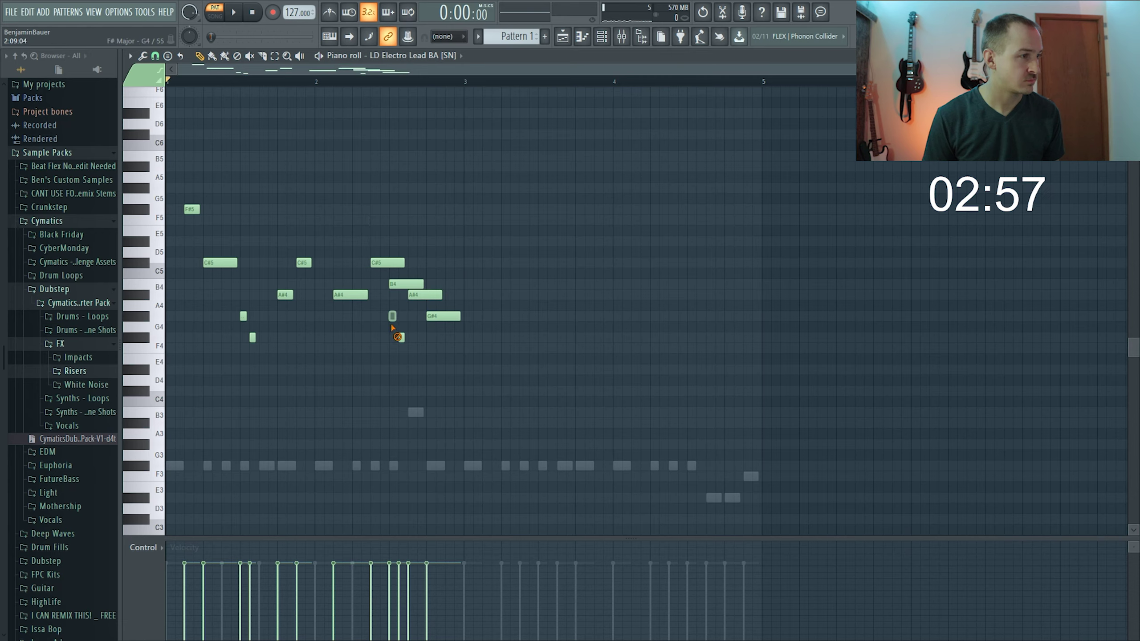
{"action": "right_click", "coordinate": [399, 337]}
{"action": "key", "text": "space"}
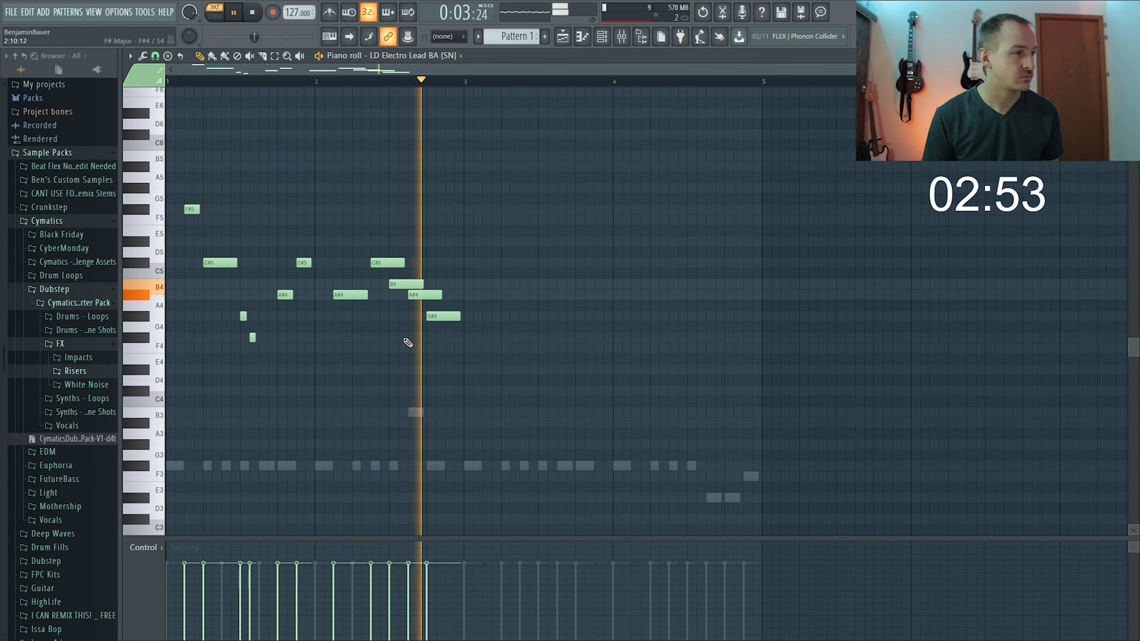
{"action": "key", "text": "space"}
Add a closing F#4 near bar 3 and make the five descending notes legato.
{"action": "left_click", "coordinate": [453, 337]}
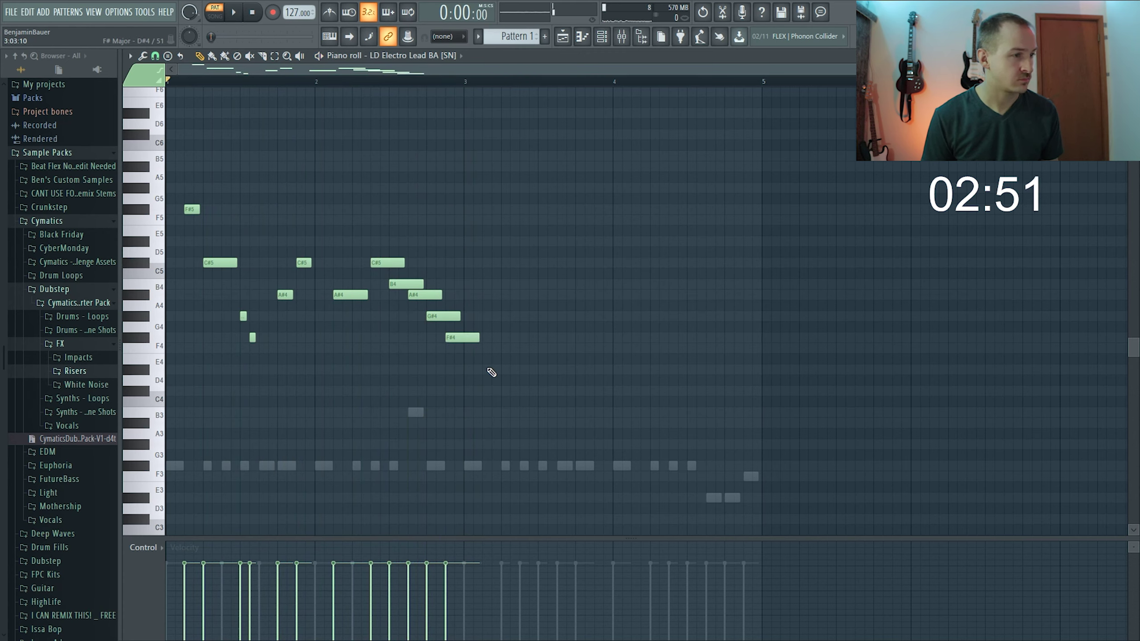
{"action": "left_click_drag", "start_coordinate": [494, 362], "coordinate": [377, 247]}
{"action": "key", "text": "ctrl+l"}
{"action": "key", "text": "space"}
{"action": "left_click", "coordinate": [484, 343]}
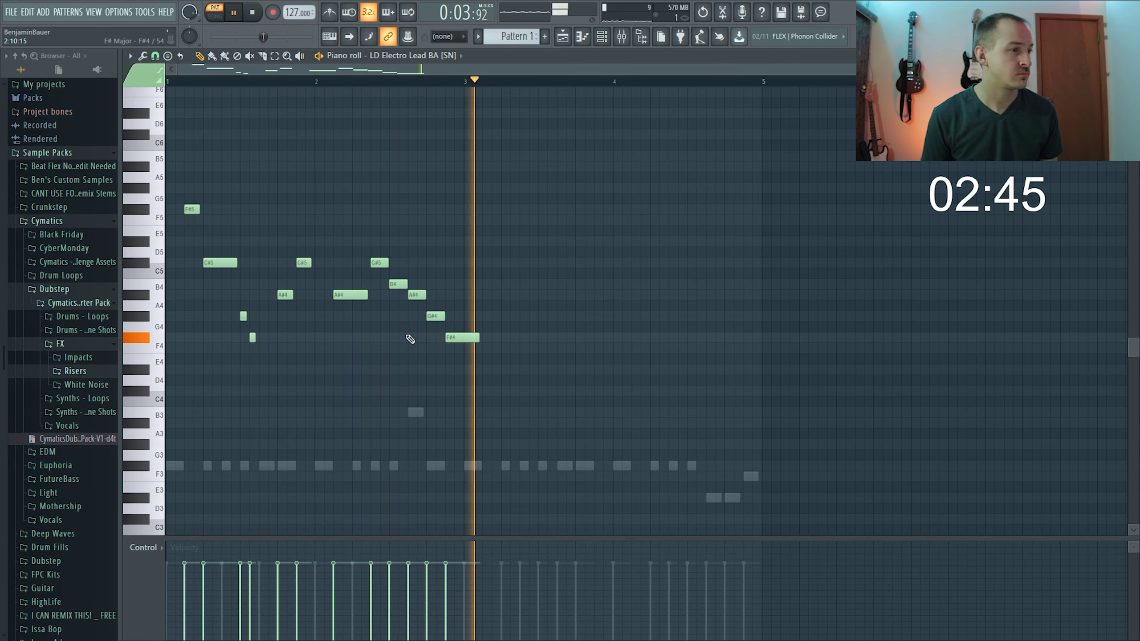
{"action": "key", "text": "space"}
{"action": "left_click_drag", "start_coordinate": [178, 173], "coordinate": [497, 490]}
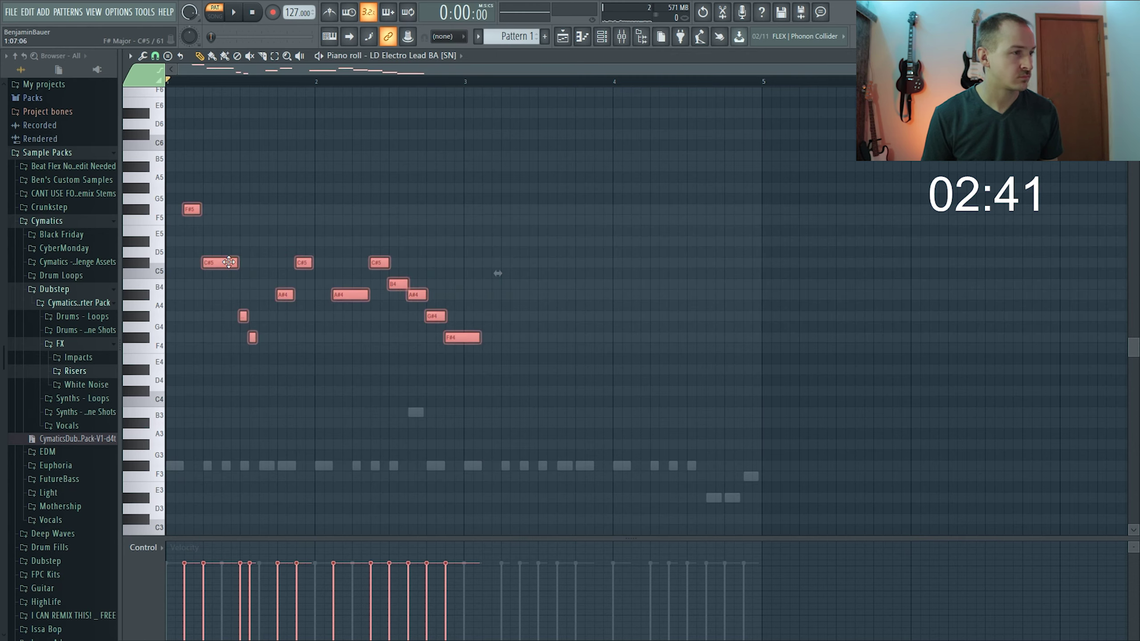
Duplicate the melody into bars 3 and 4 and play it back.
{"action": "left_click_drag", "start_coordinate": [223, 262], "coordinate": [518, 256]}
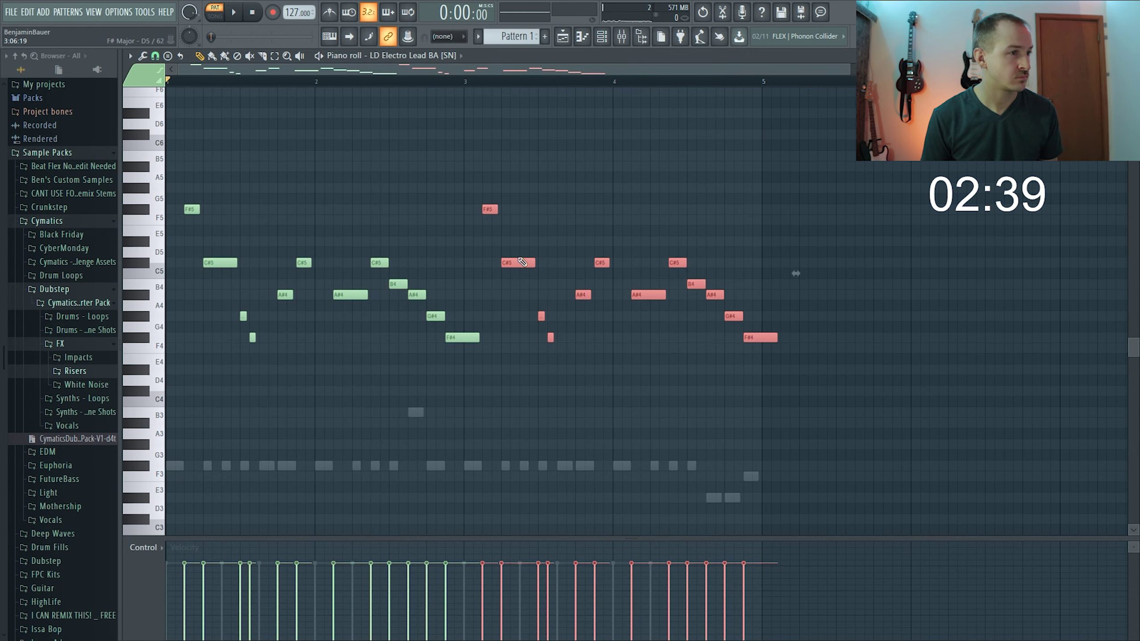
{"action": "key", "text": "space"}
{"action": "left_click", "coordinate": [459, 276]}
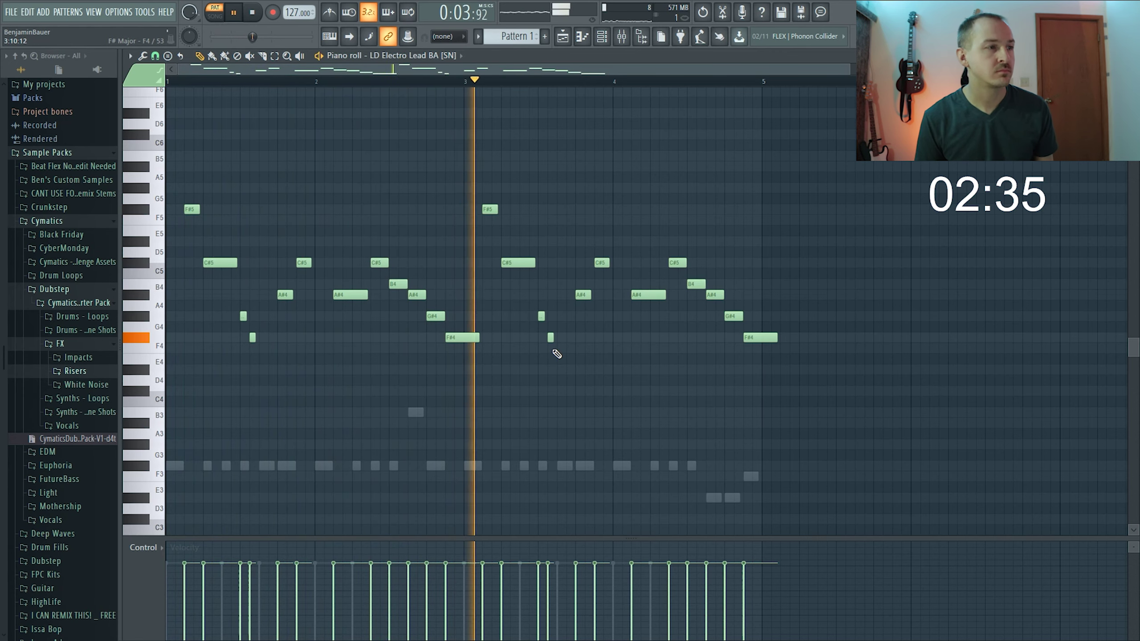
{"action": "key", "text": "space"}
Rewrite the copy's ending higher: raise A#4 to F#5, add B5, delete the last five notes.
{"action": "left_click_drag", "start_coordinate": [660, 291], "coordinate": [639, 200]}
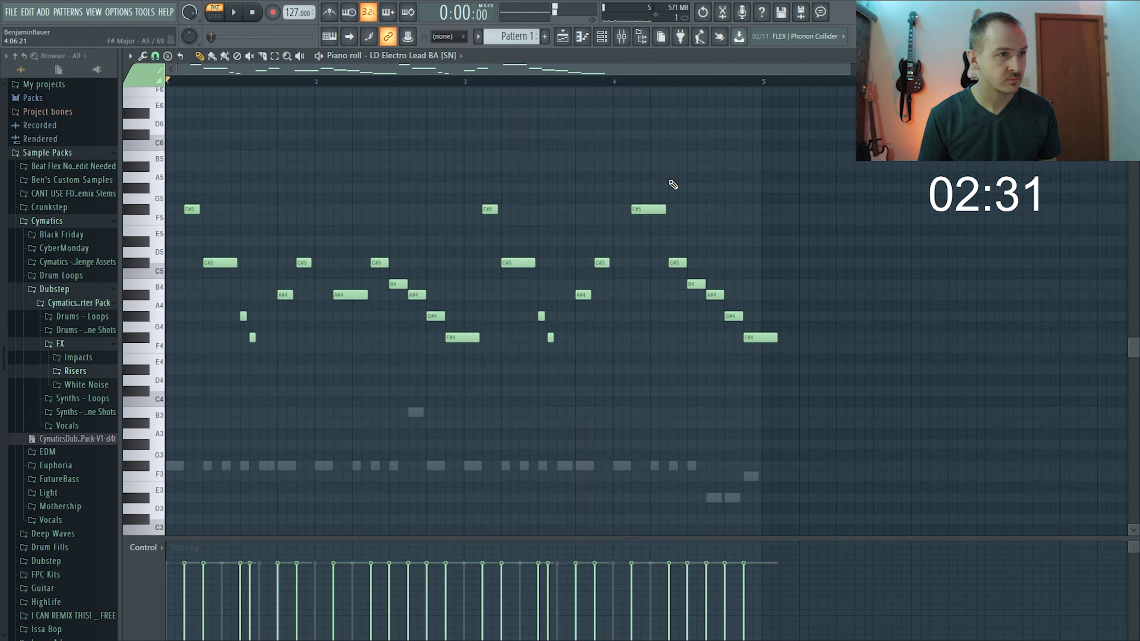
{"action": "left_click", "coordinate": [673, 155]}
{"action": "scroll", "coordinate": [694, 135], "scroll_direction": "up", "scroll_amount": 2}
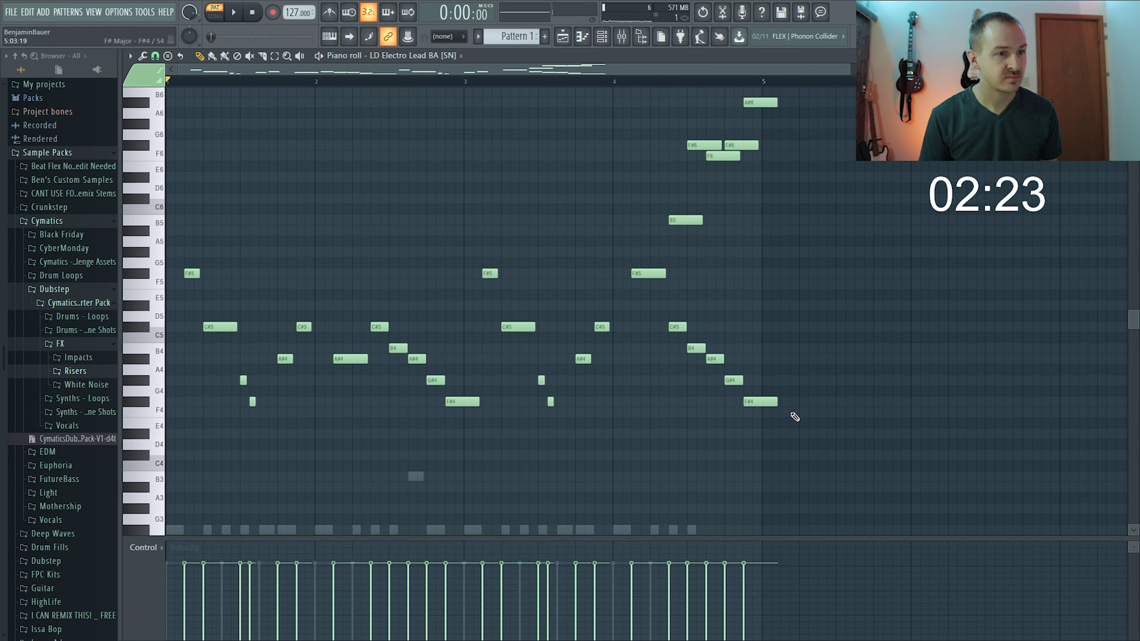
{"action": "left_click_drag", "start_coordinate": [791, 427], "coordinate": [676, 315]}
{"action": "key", "text": "Delete"}
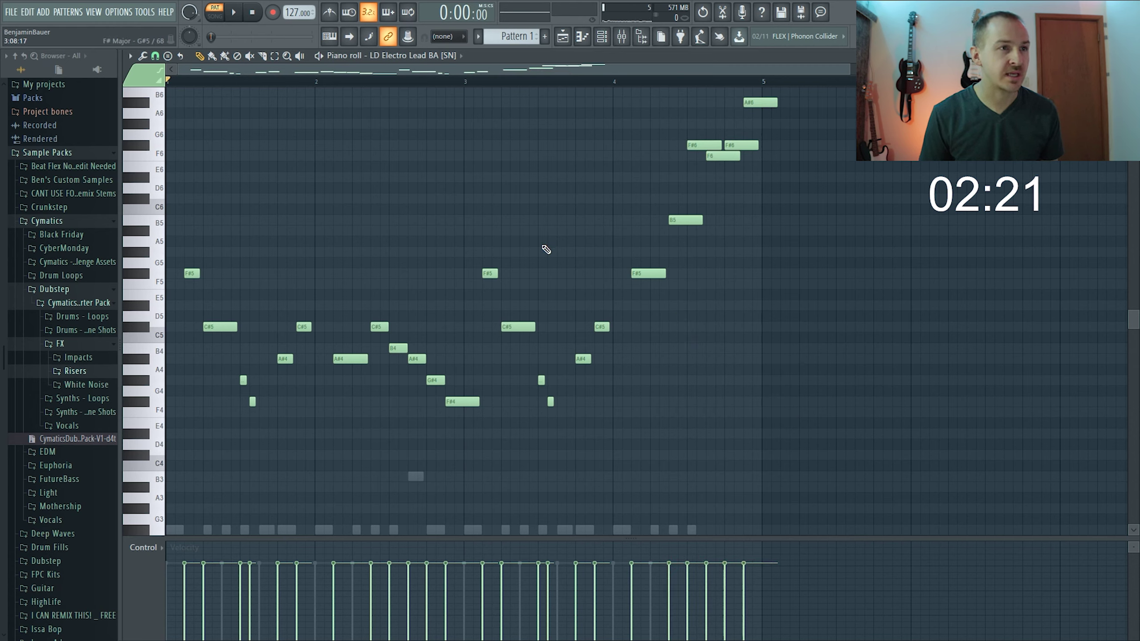
{"action": "left_click_drag", "start_coordinate": [851, 183], "coordinate": [681, 99]}
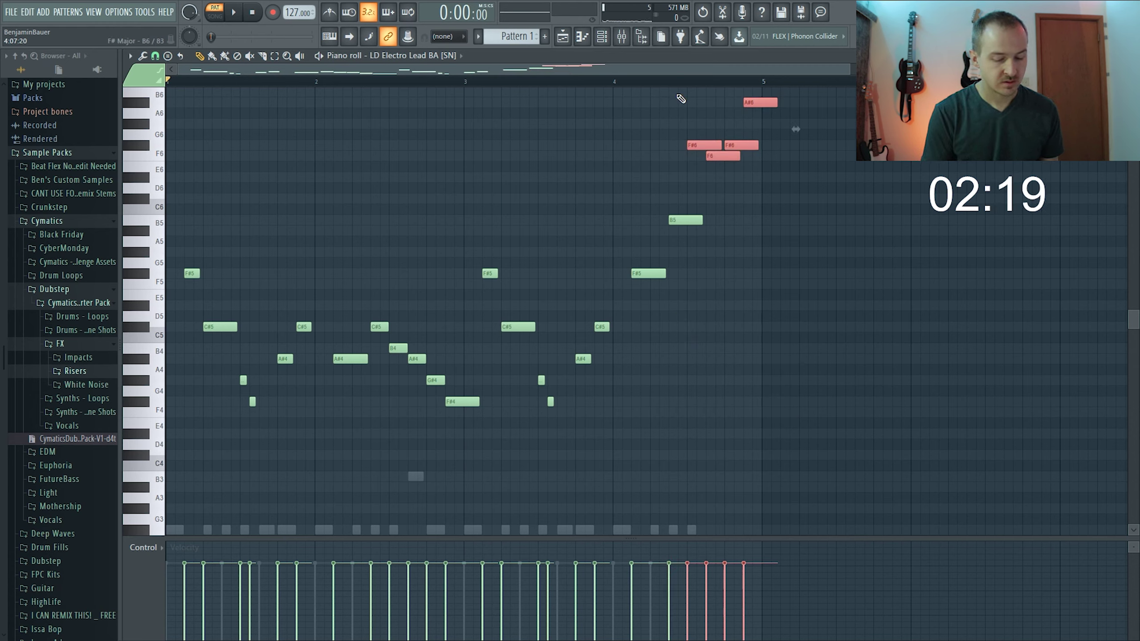
{"action": "left_click_drag", "start_coordinate": [674, 198], "coordinate": [704, 232]}
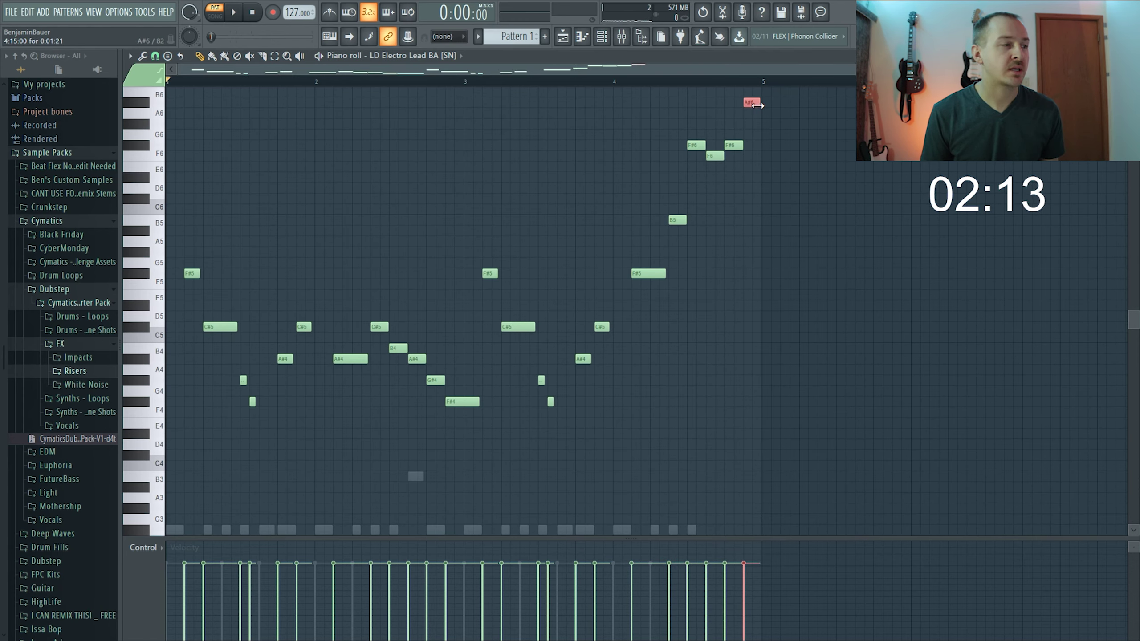
{"action": "key", "text": "space"}
{"action": "scroll", "coordinate": [364, 458], "scroll_direction": "down", "scroll_amount": 2, "text": "ctrl"}
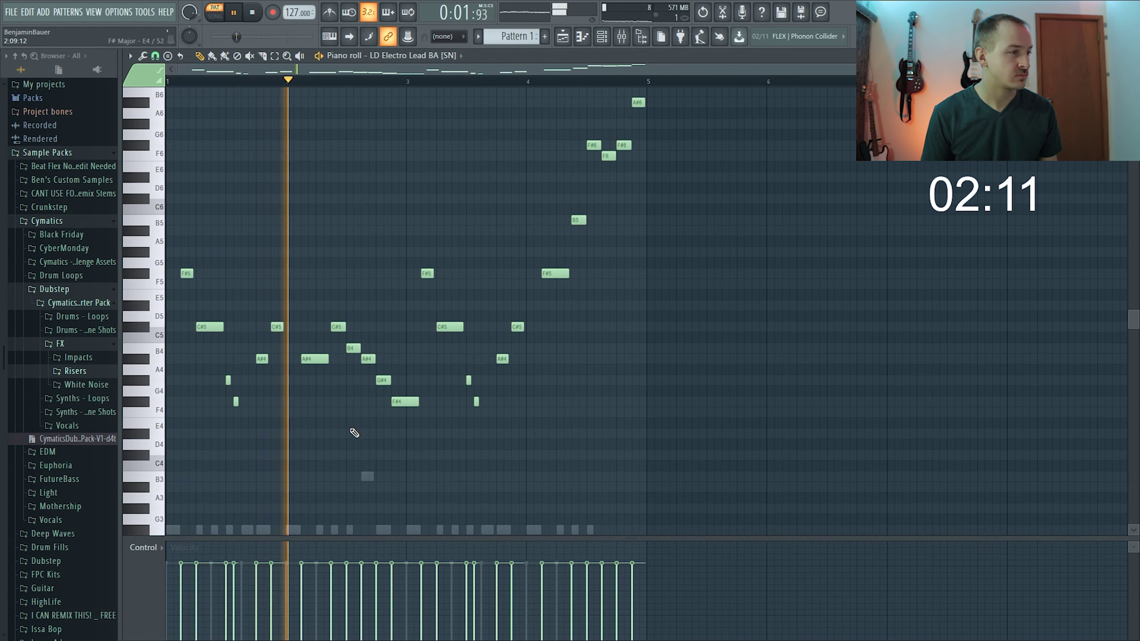
{"action": "scroll", "coordinate": [354, 433], "scroll_direction": "down", "scroll_amount": 3}
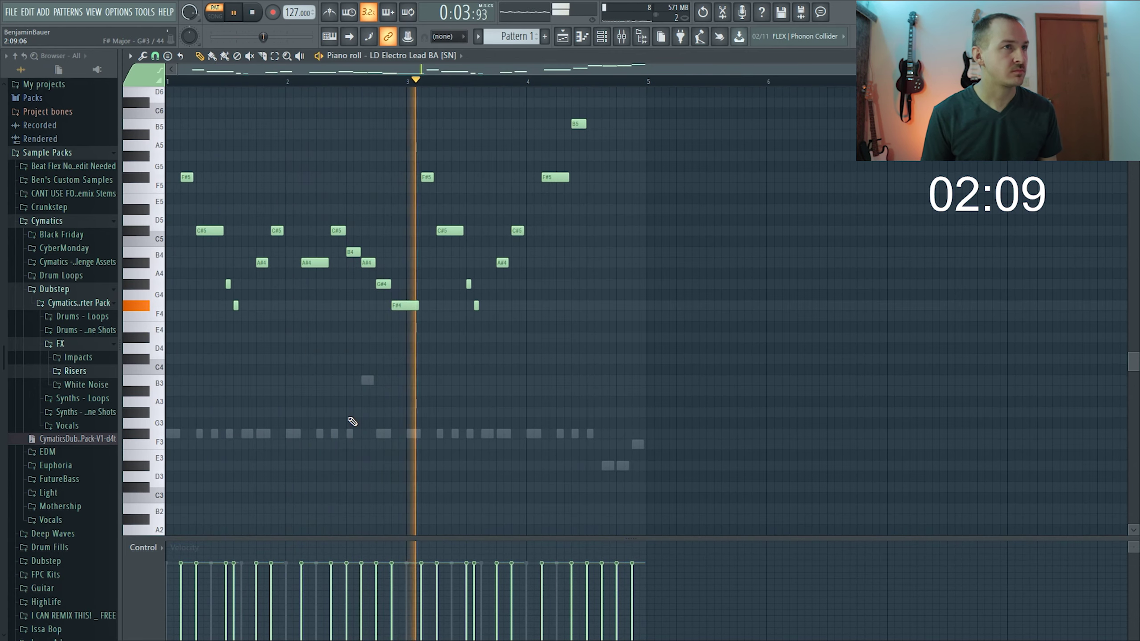
{"action": "scroll", "coordinate": [524, 365], "scroll_direction": "up", "scroll_amount": 3}
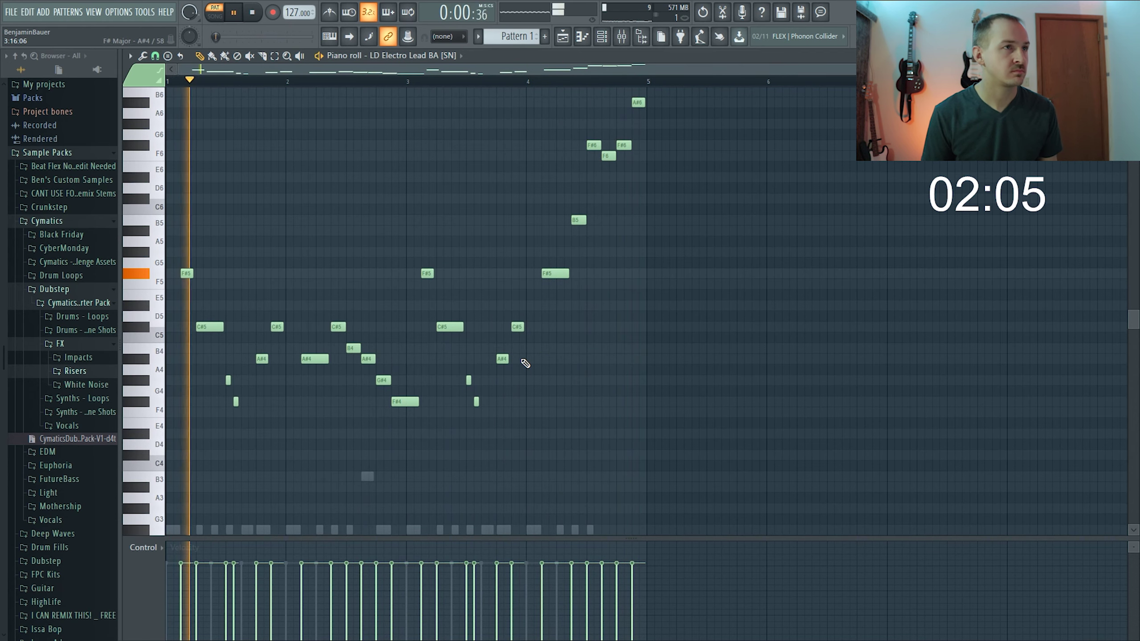
{"action": "key", "text": "space"}
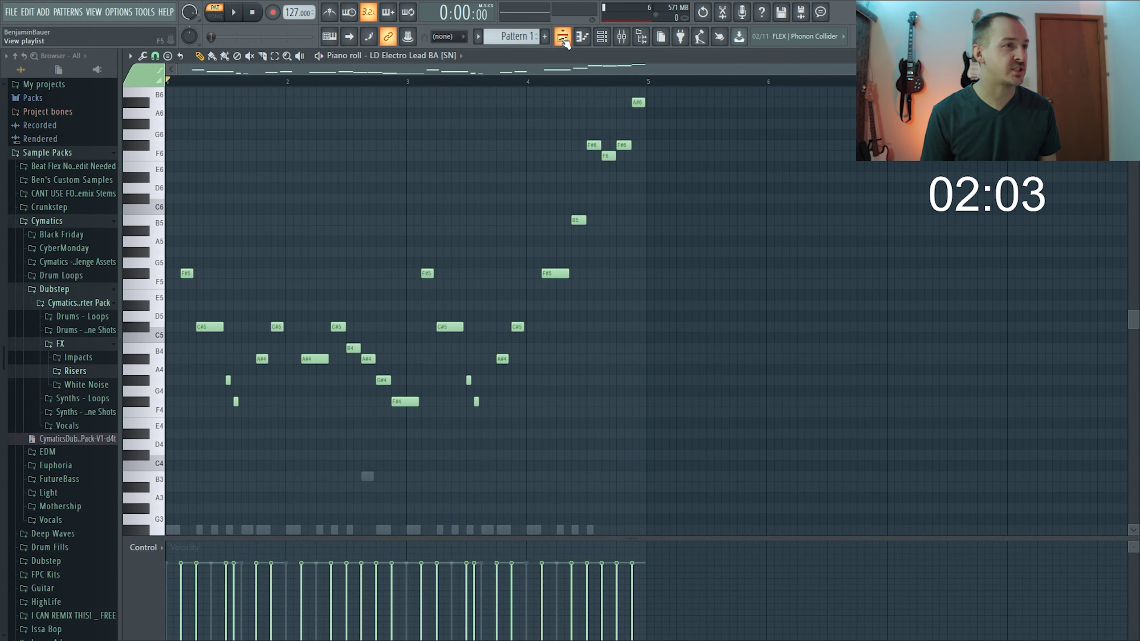
Place a second Pattern 1 clip at bar 13 on Track 12 and play the song from bar 9.
{"action": "left_click", "coordinate": [563, 37]}
{"action": "left_click_drag", "start_coordinate": [542, 468], "coordinate": [733, 473]}
{"action": "left_click", "coordinate": [500, 82]}
{"action": "key", "text": "space"}
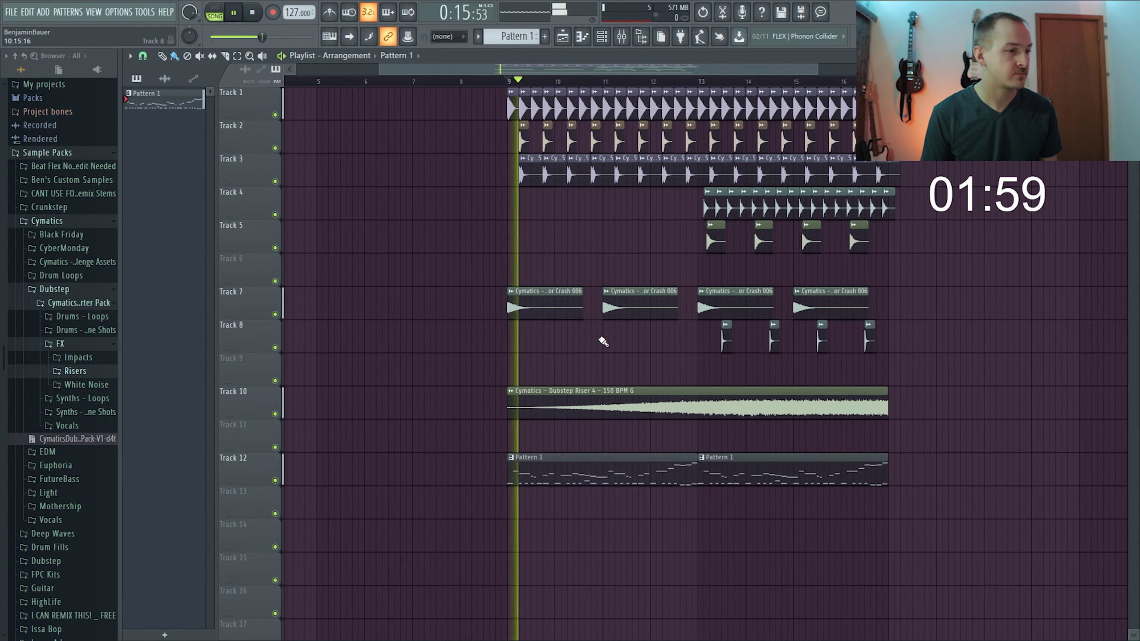
{"action": "scroll", "coordinate": [363, 449], "scroll_direction": "down", "scroll_amount": 2}
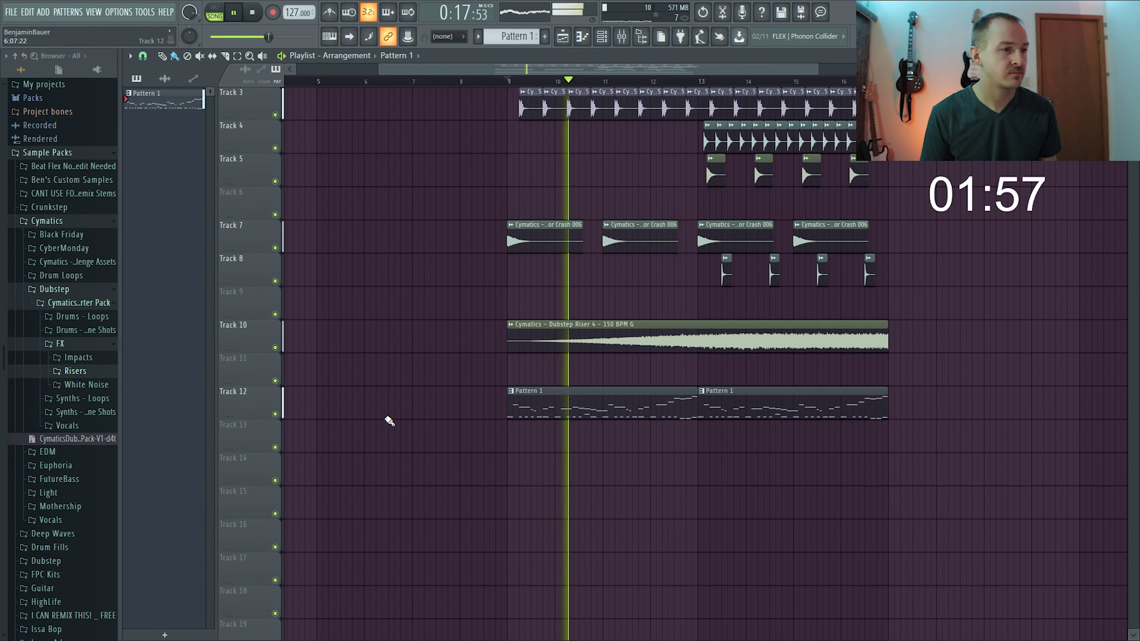
{"action": "scroll", "coordinate": [469, 431], "scroll_direction": "down", "scroll_amount": 3, "text": "ctrl"}
{"action": "key", "text": "space"}
Add a FLEX channel and load its Processor lead preset.
{"action": "key", "text": "F6"}
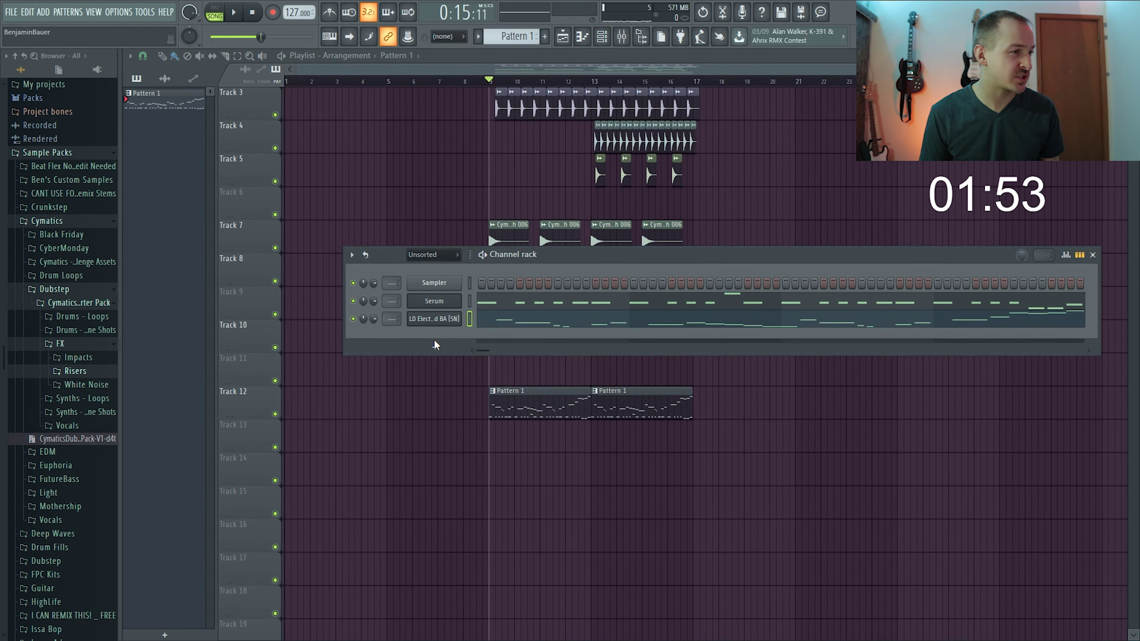
{"action": "left_click", "coordinate": [434, 338]}
{"action": "left_click", "coordinate": [440, 327]}
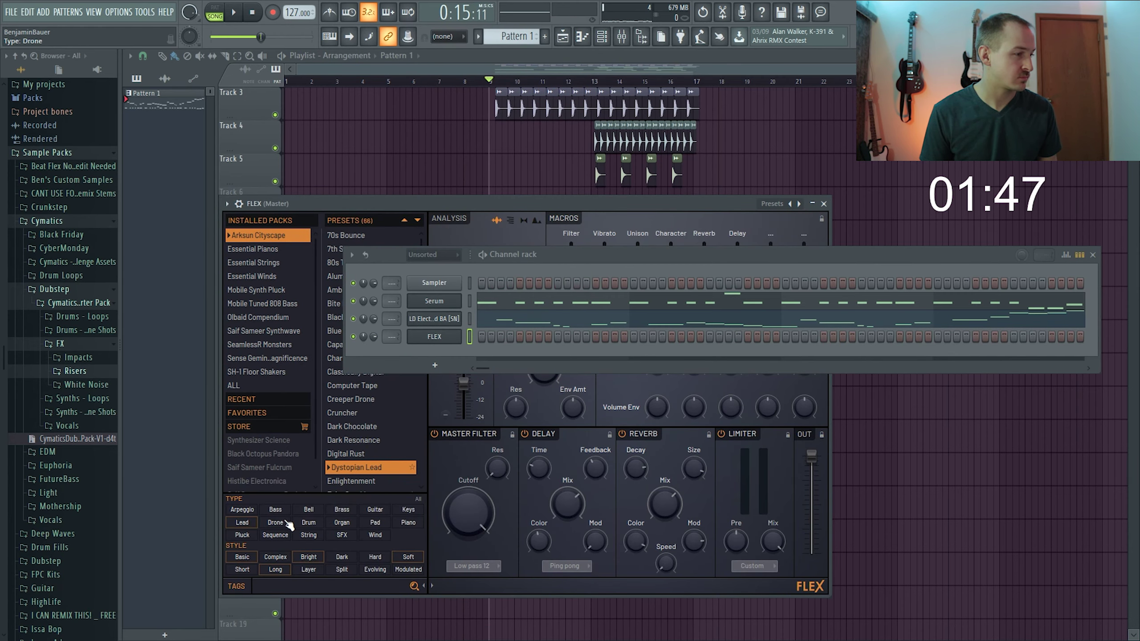
{"action": "left_click", "coordinate": [232, 524]}
{"action": "left_click", "coordinate": [278, 385]}
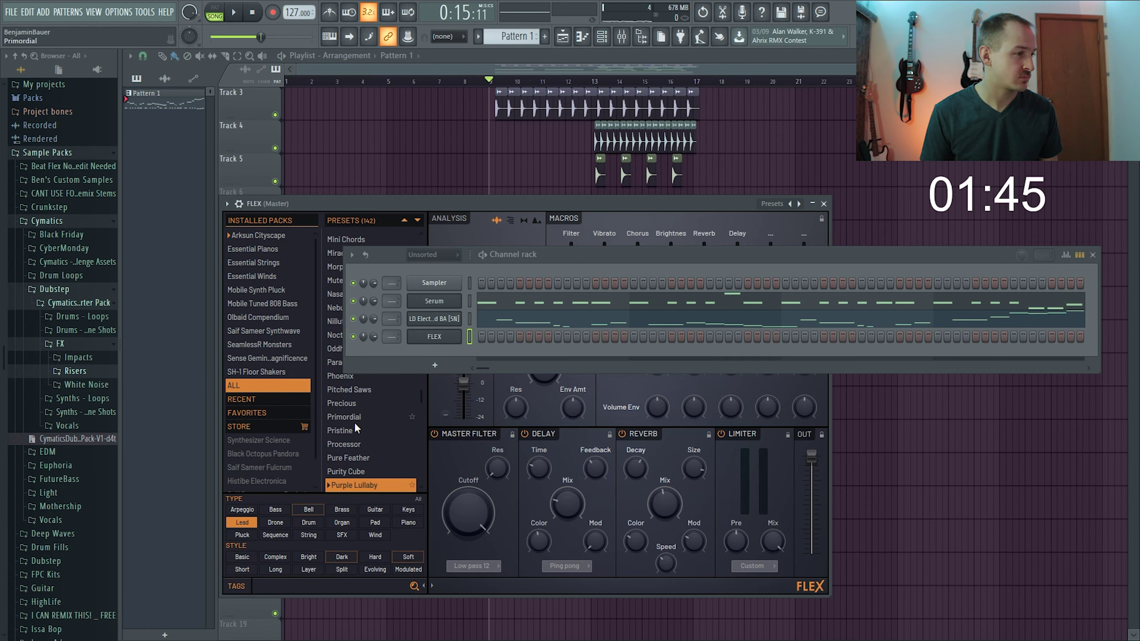
{"action": "left_click", "coordinate": [353, 443]}
Paste the lead melody into FLEX and transpose it up one octave, auditioning both leads.
{"action": "right_click", "coordinate": [456, 339]}
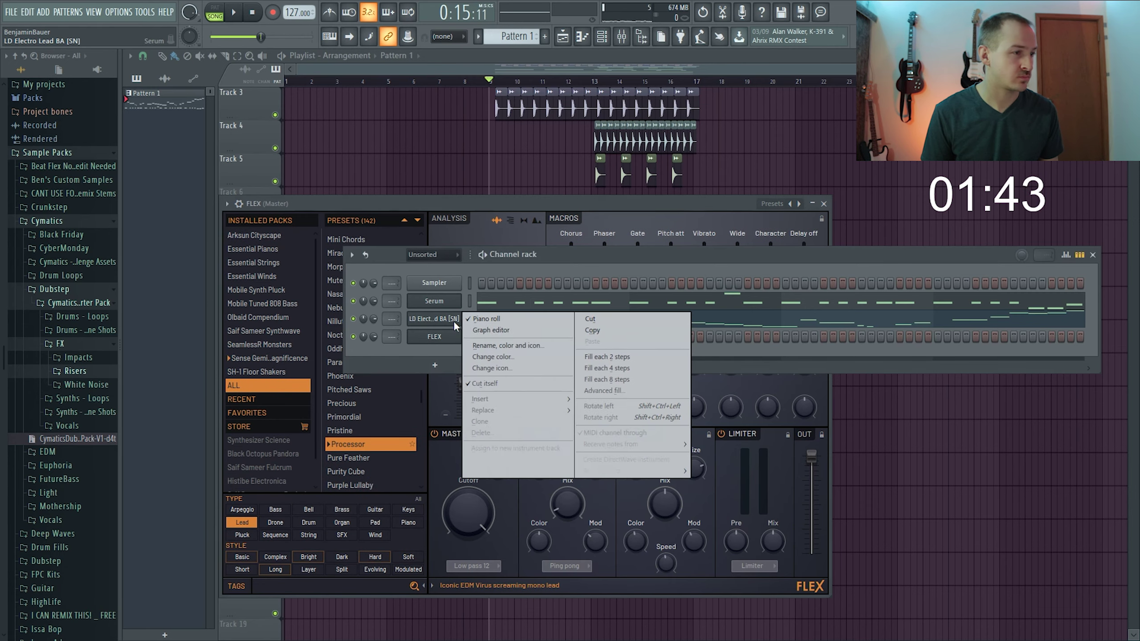
{"action": "right_click", "coordinate": [463, 332]}
{"action": "left_click", "coordinate": [580, 358]}
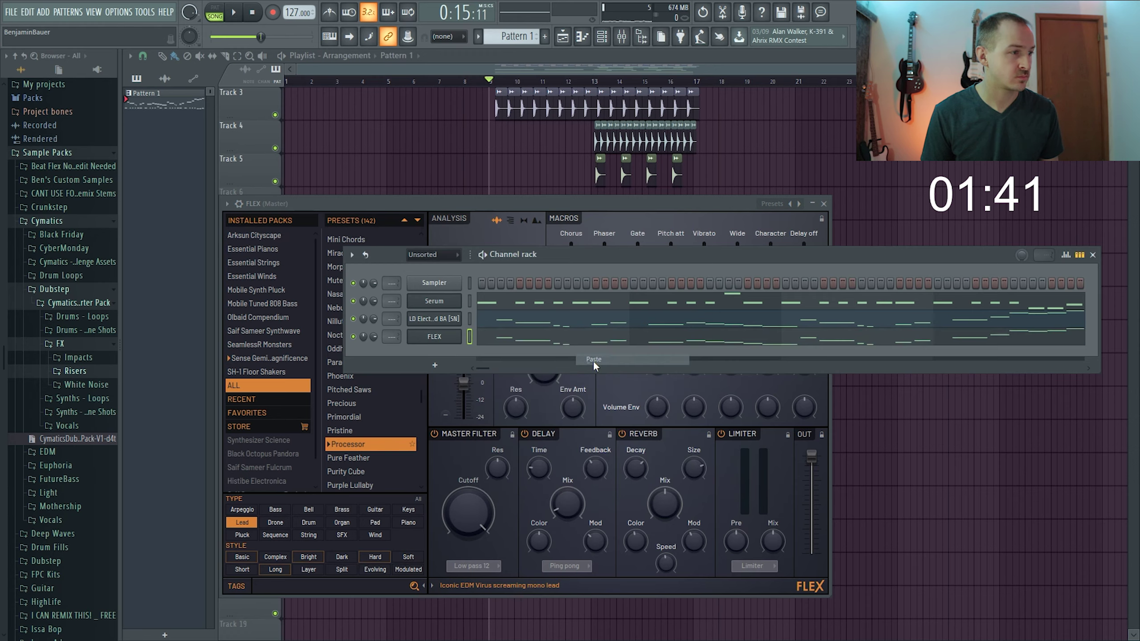
{"action": "key", "text": "space"}
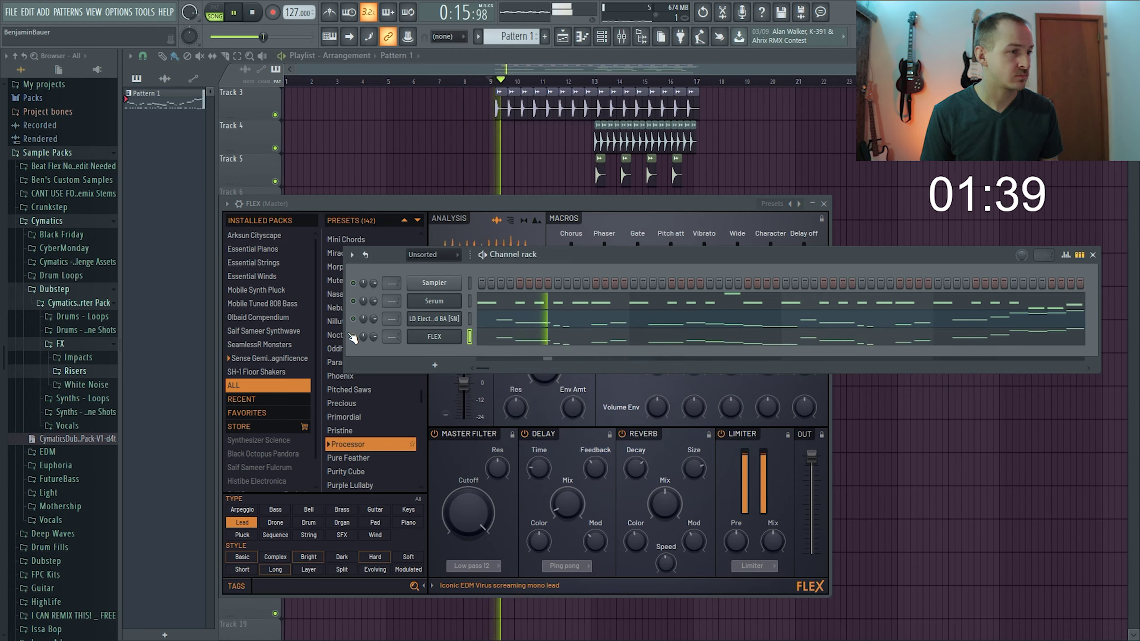
{"action": "key", "text": "space"}
{"action": "left_click", "coordinate": [507, 342]}
{"action": "key", "text": "ctrl+Up"}
{"action": "key", "text": "space"}
{"action": "key", "text": "space"}
{"action": "key", "text": "space"}
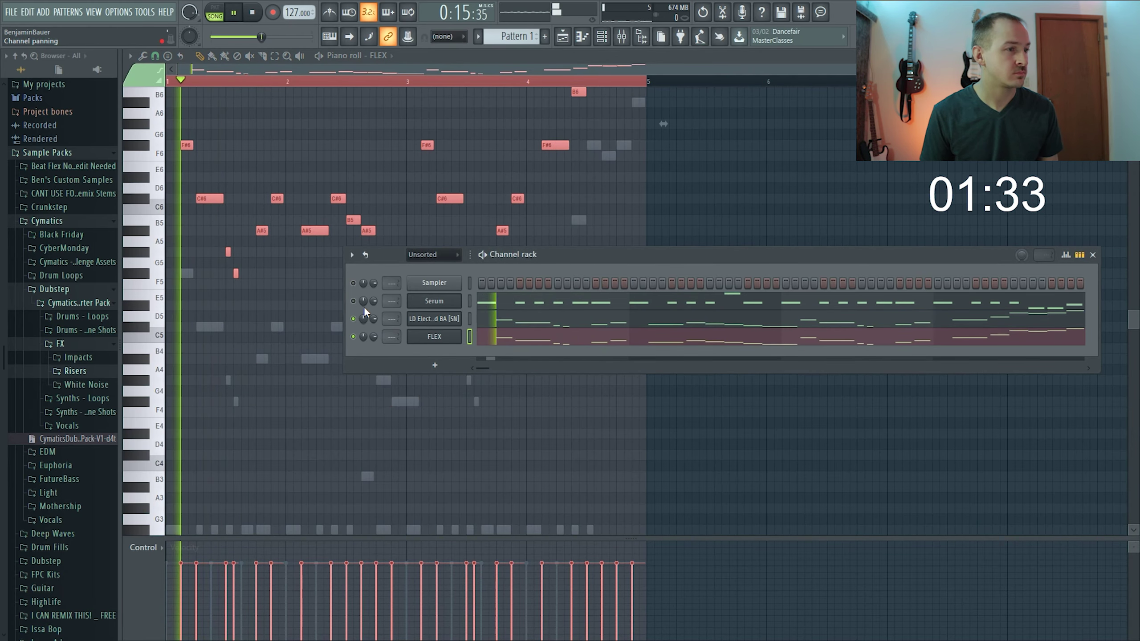
{"action": "left_click", "coordinate": [353, 319]}
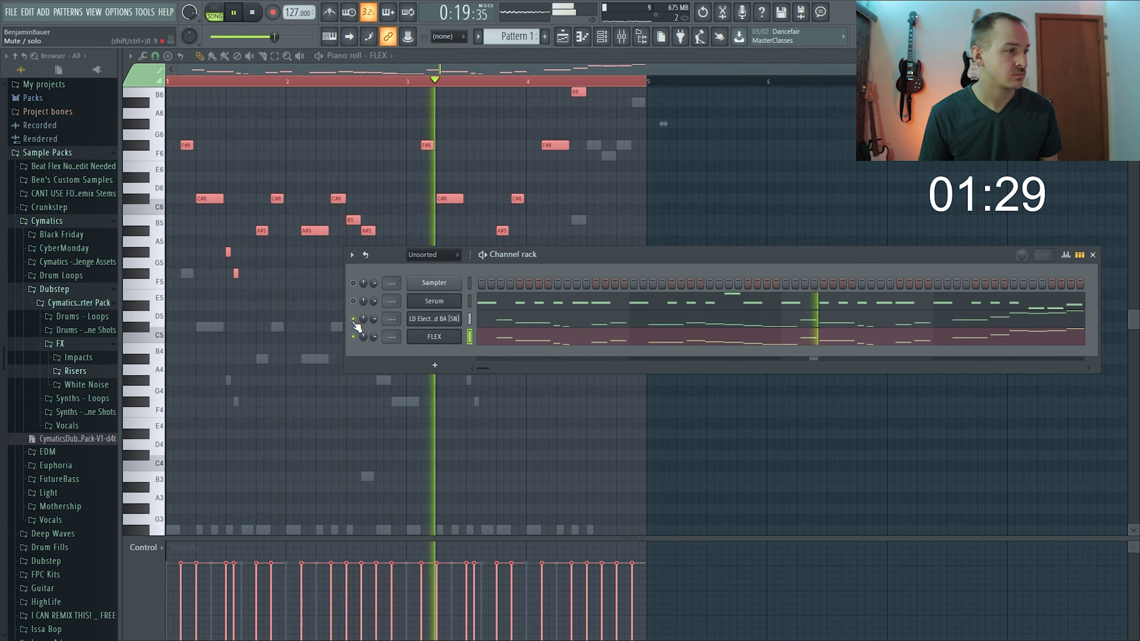
{"action": "right_click", "coordinate": [353, 319]}
{"action": "key", "text": "space"}
{"action": "key", "text": "space"}
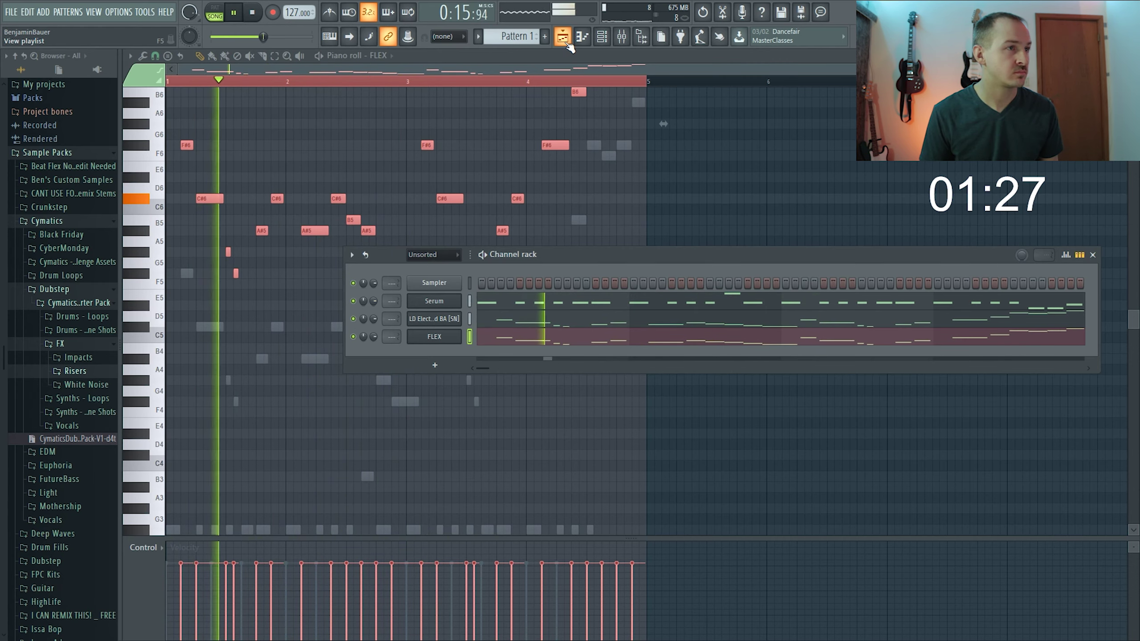
Play the full arrangement to hear the octave-up FLEX double.
{"action": "key", "text": "F5"}
{"action": "left_click_drag", "start_coordinate": [520, 261], "coordinate": [495, 318]}
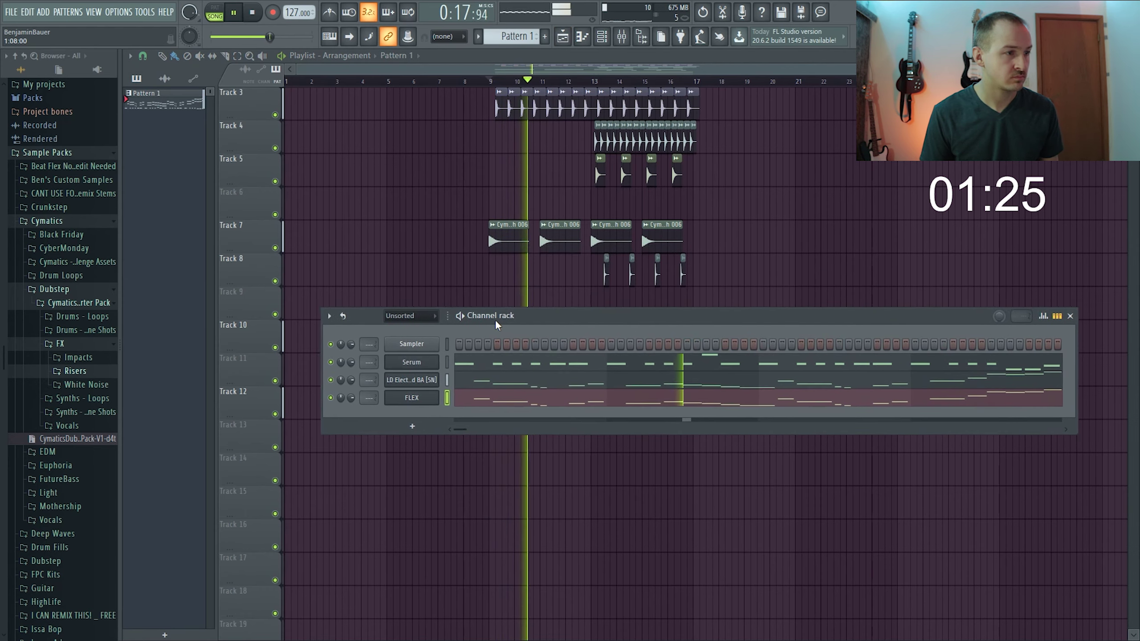
{"action": "key", "text": "F6"}
{"action": "key", "text": "space"}
{"action": "scroll", "coordinate": [573, 428], "scroll_direction": "up", "scroll_amount": 2}
{"action": "key", "text": "F6"}
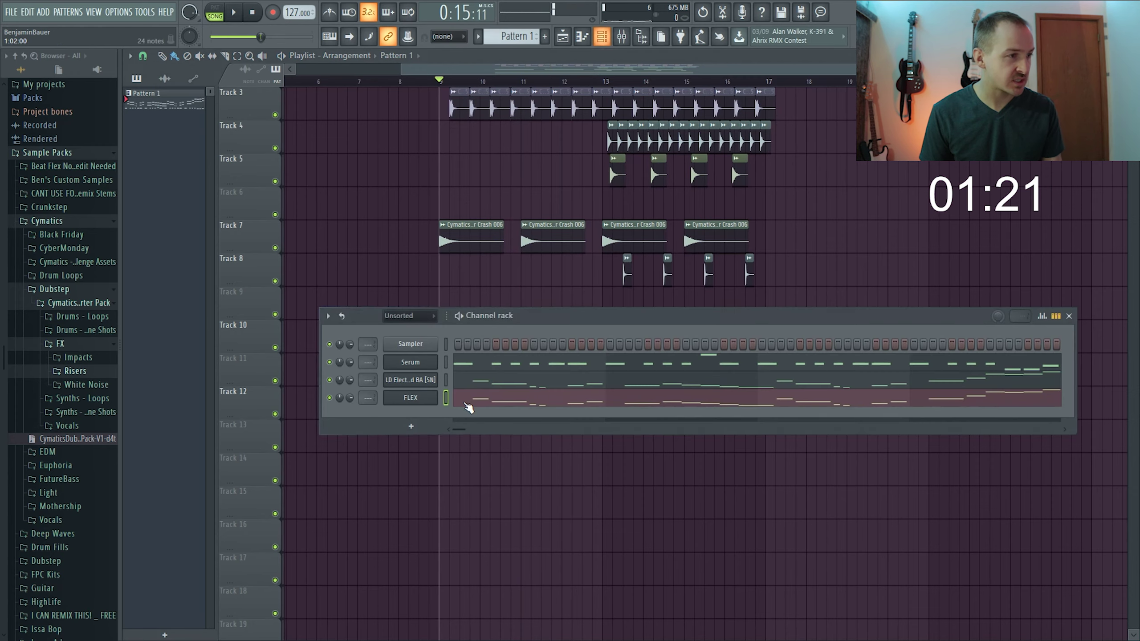
Add a second FLEX channel and try Bass-tagged presets Agressive One and Berzerkerodon.
{"action": "left_click", "coordinate": [408, 429]}
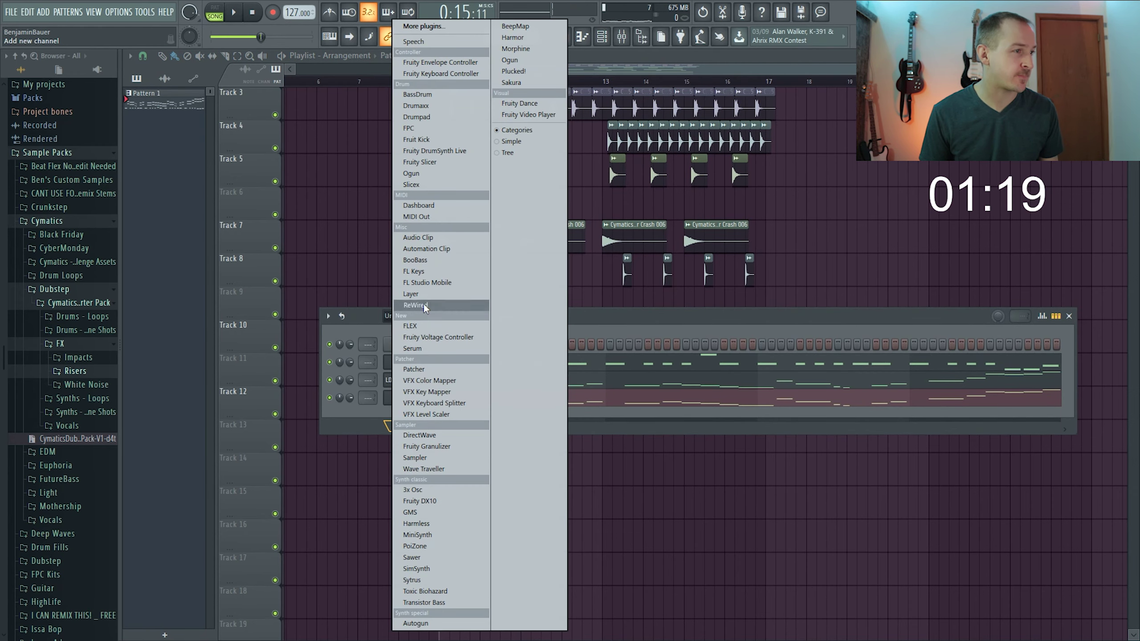
{"action": "left_click", "coordinate": [410, 326]}
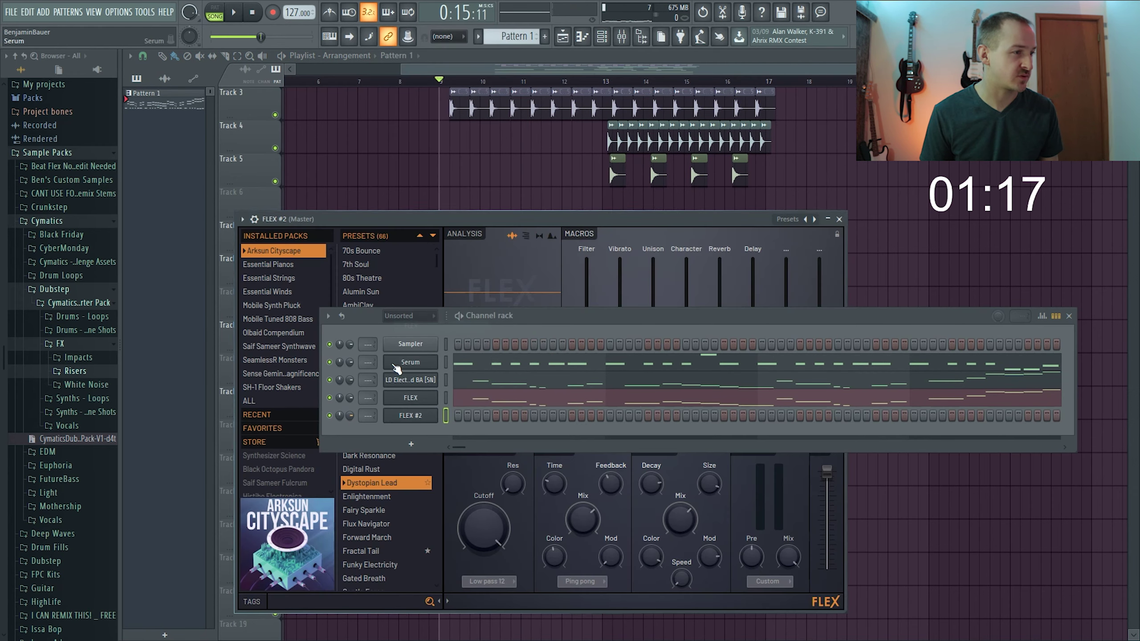
{"action": "left_click_drag", "start_coordinate": [368, 313], "coordinate": [409, 223]}
{"action": "left_click", "coordinate": [262, 402]}
{"action": "left_click", "coordinate": [260, 600]}
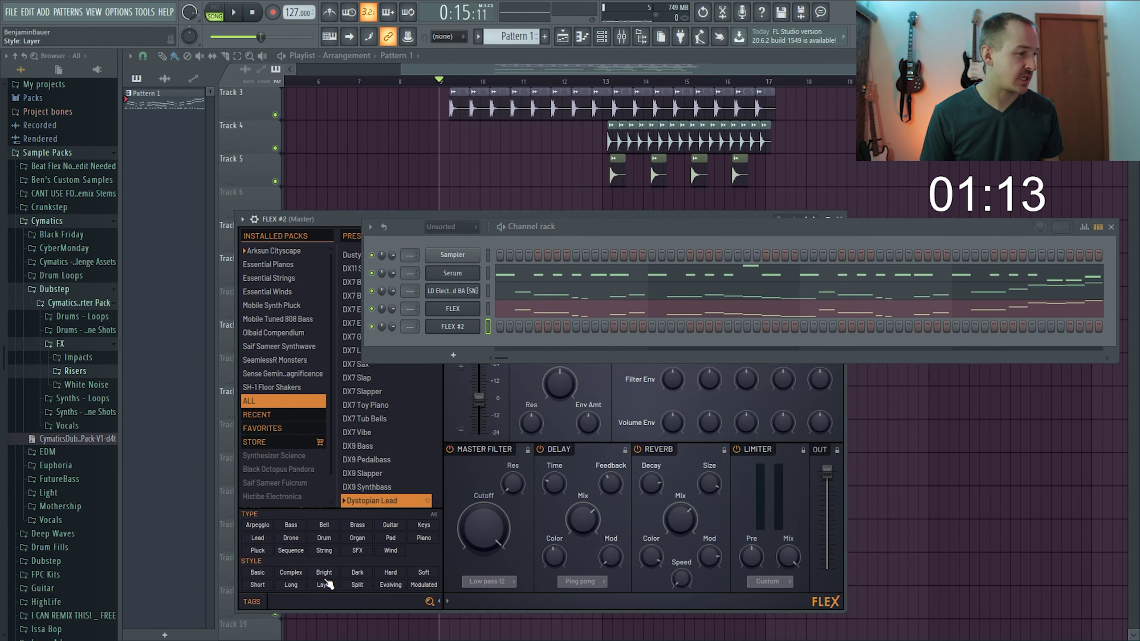
{"action": "left_click", "coordinate": [292, 525]}
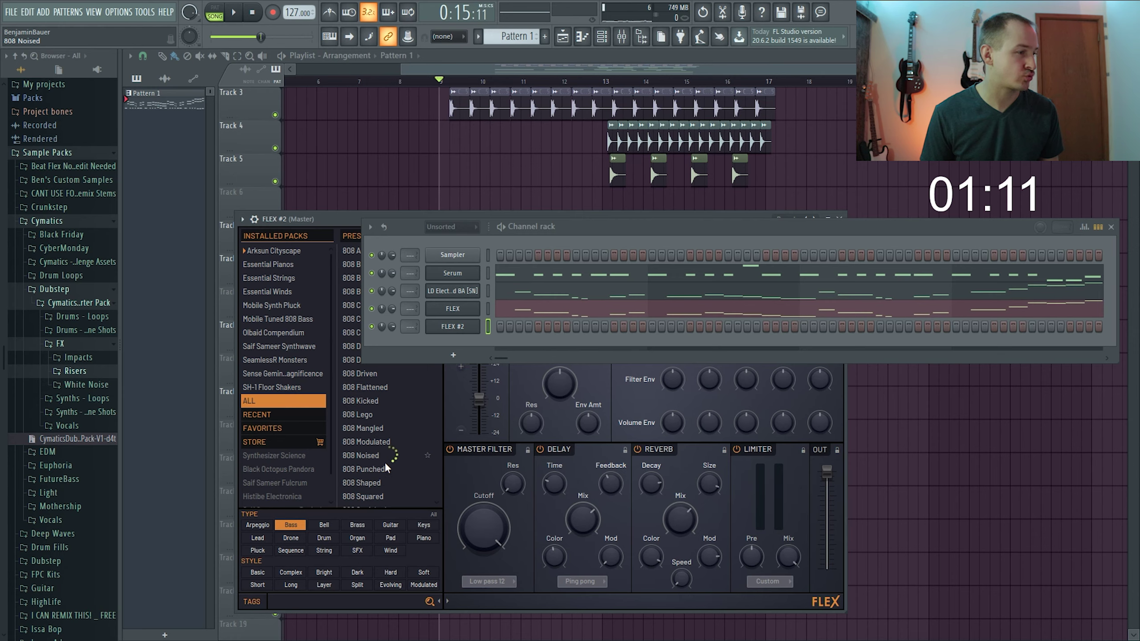
{"action": "scroll", "coordinate": [386, 467], "scroll_direction": "down", "scroll_amount": 6}
{"action": "left_click", "coordinate": [376, 404]}
{"action": "left_click", "coordinate": [371, 487]}
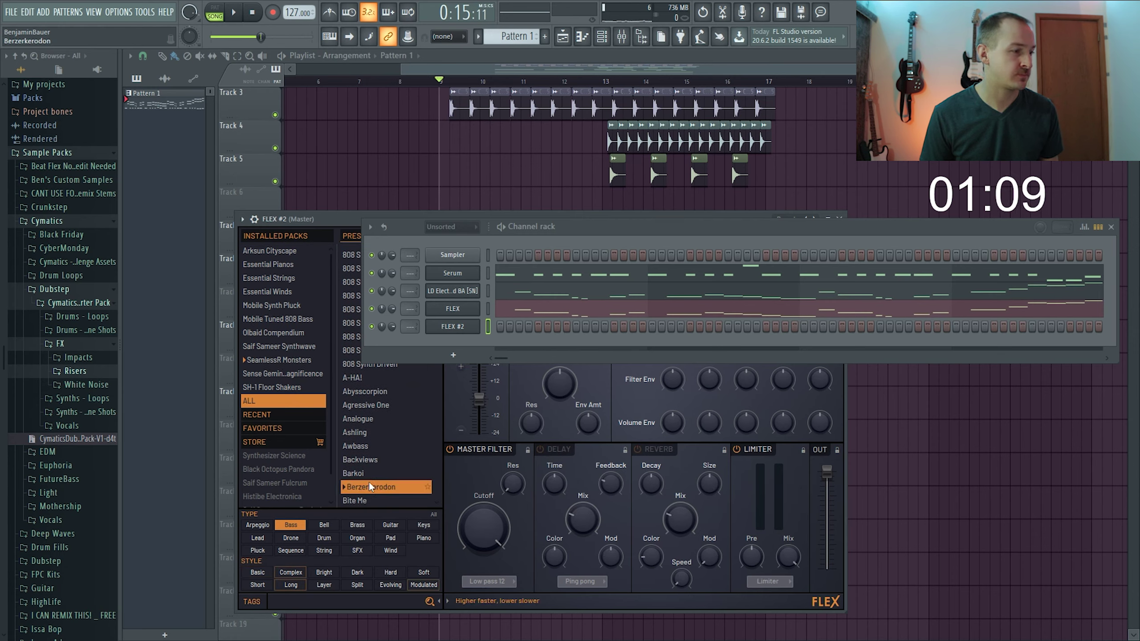
Paste the lead notes into FLEX #2 and settle on the Creeper Drone preset.
{"action": "right_click", "coordinate": [476, 269]}
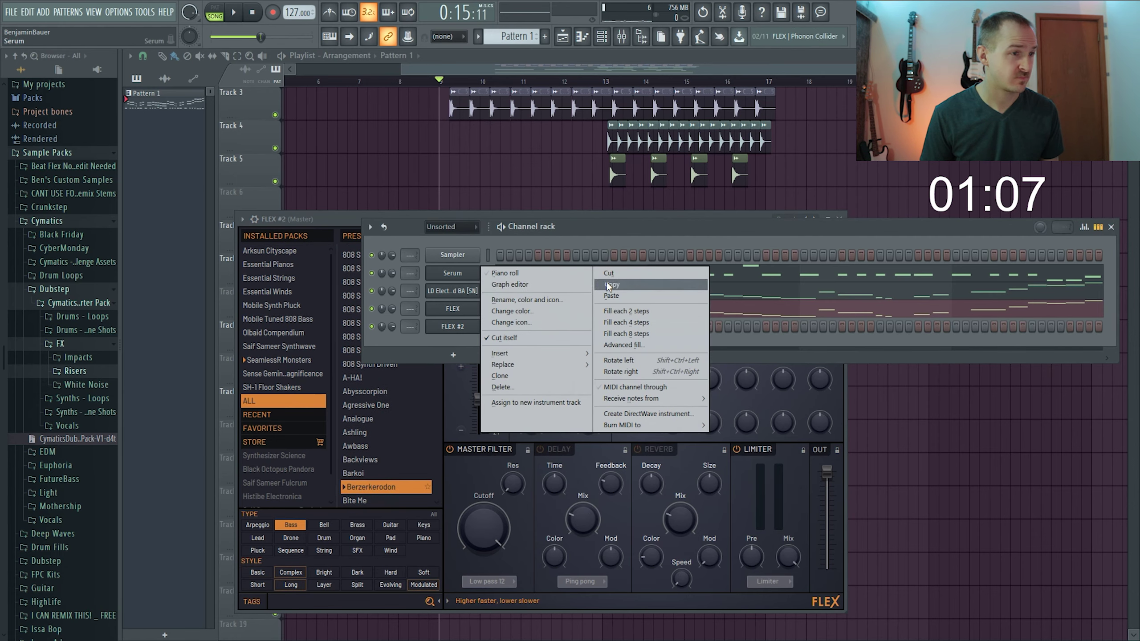
{"action": "left_click", "coordinate": [476, 324]}
{"action": "right_click", "coordinate": [478, 322]}
{"action": "left_click", "coordinate": [627, 350]}
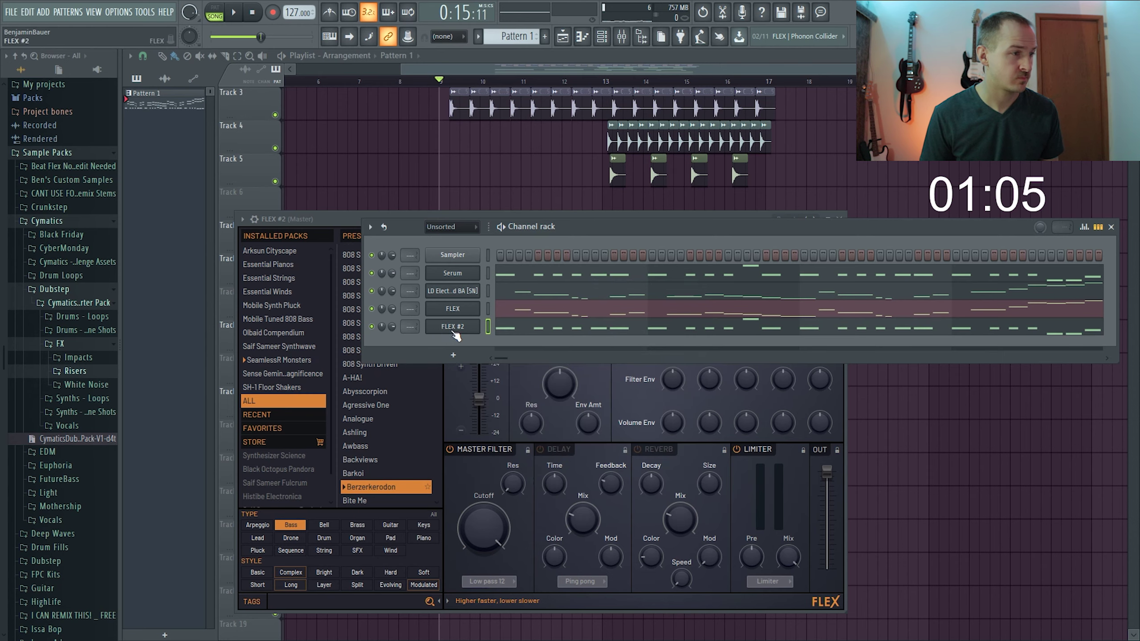
{"action": "key", "text": "space"}
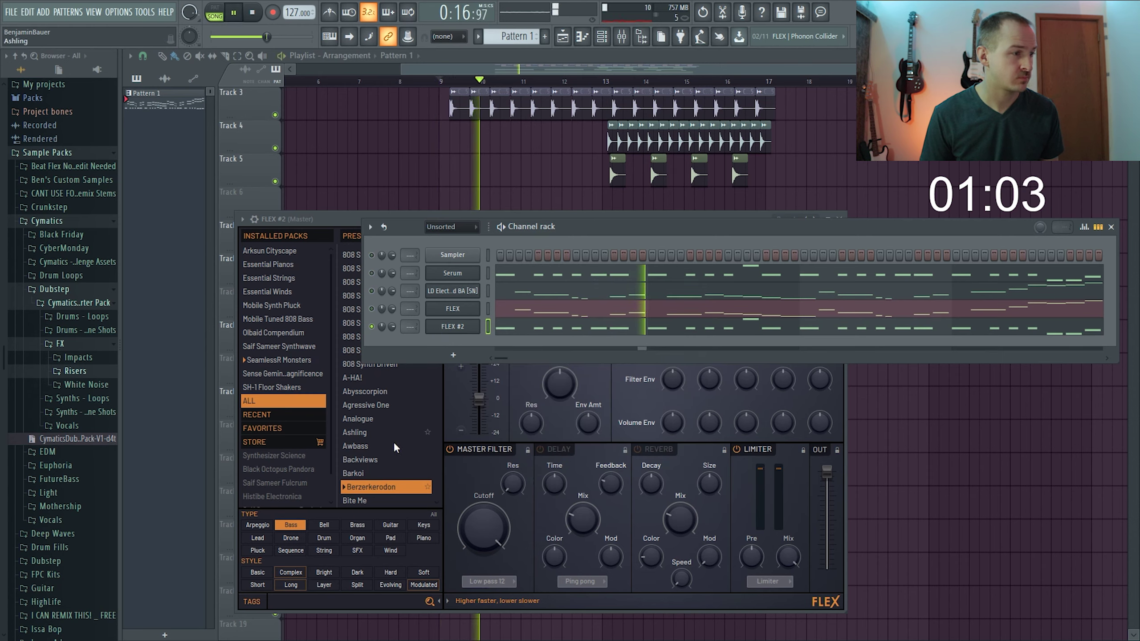
{"action": "scroll", "coordinate": [392, 458], "scroll_direction": "down", "scroll_amount": 5}
{"action": "left_click", "coordinate": [373, 437]}
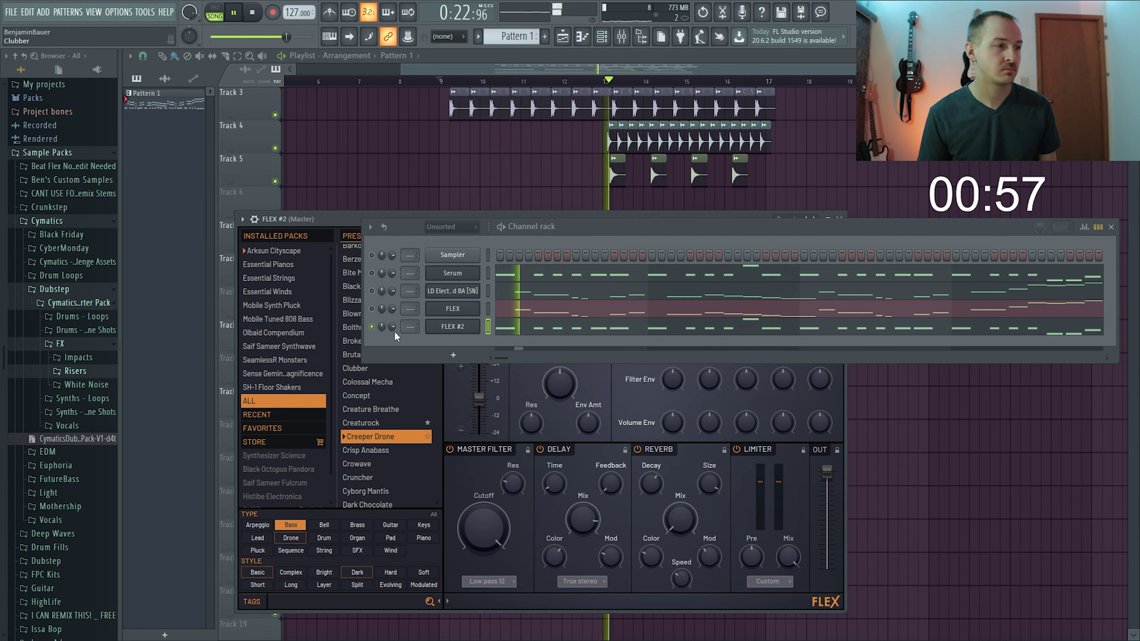
{"action": "key", "text": "space"}
{"action": "key", "text": "space"}
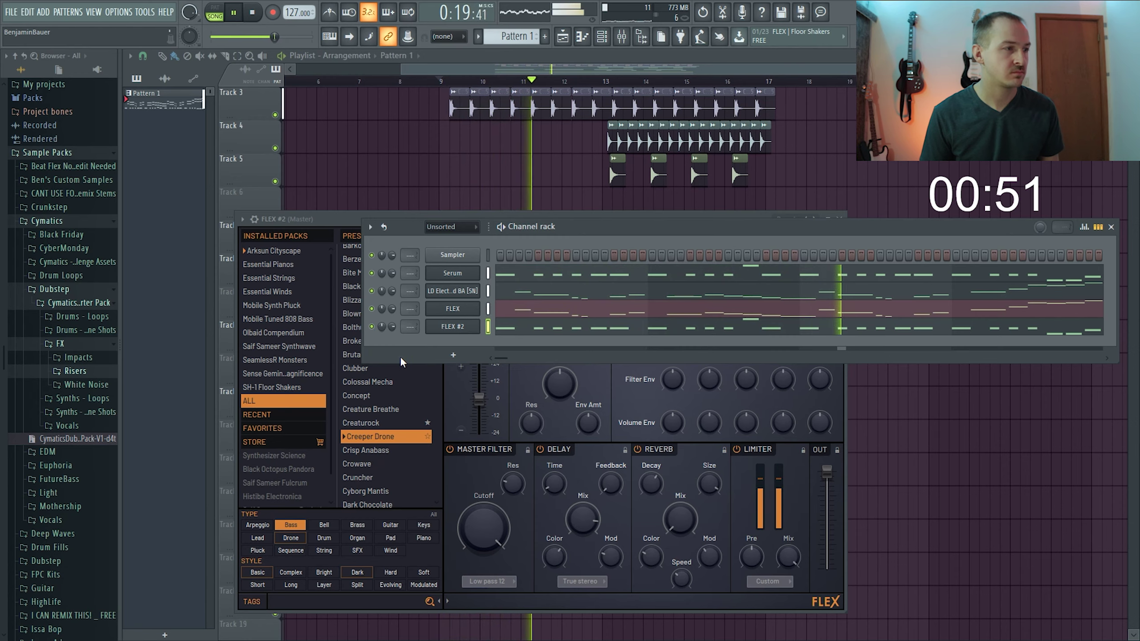
{"action": "key", "text": "space"}
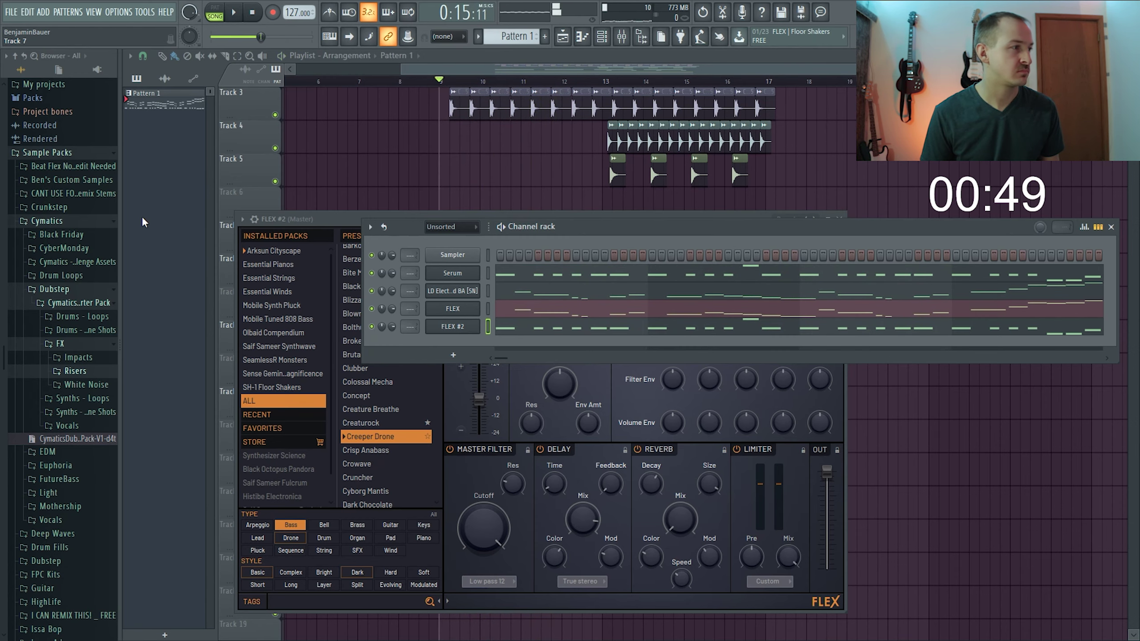
{"action": "key", "text": "Escape"}
{"action": "key", "text": "Escape"}
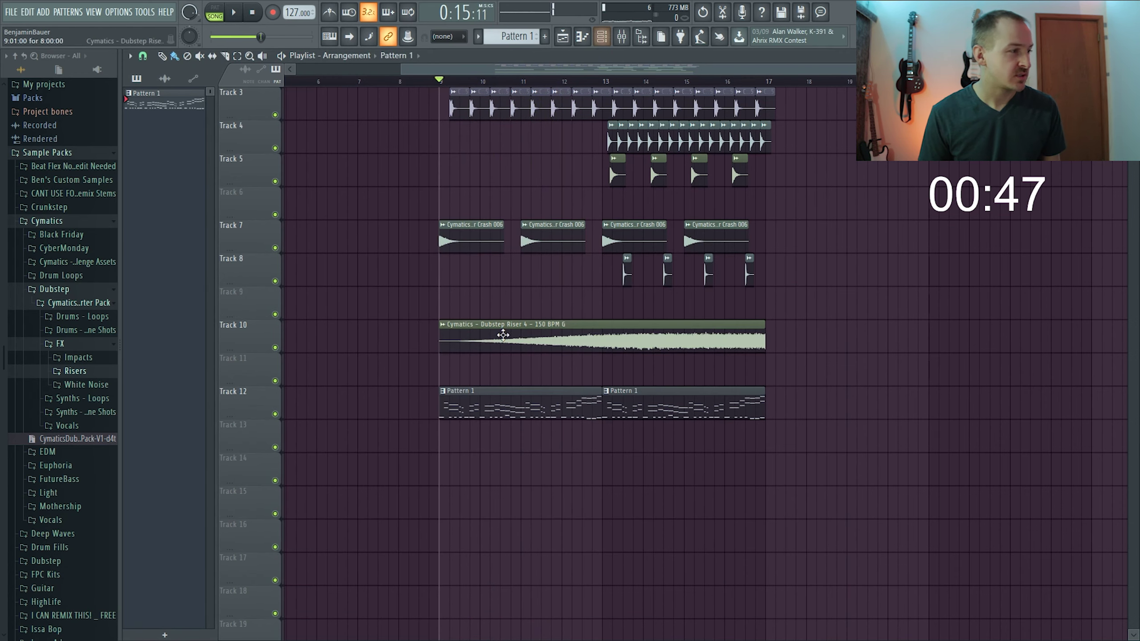
Split Pattern 1 by channel and place the FLEX lead pattern on Track 12.
{"action": "left_click", "coordinate": [65, 479]}
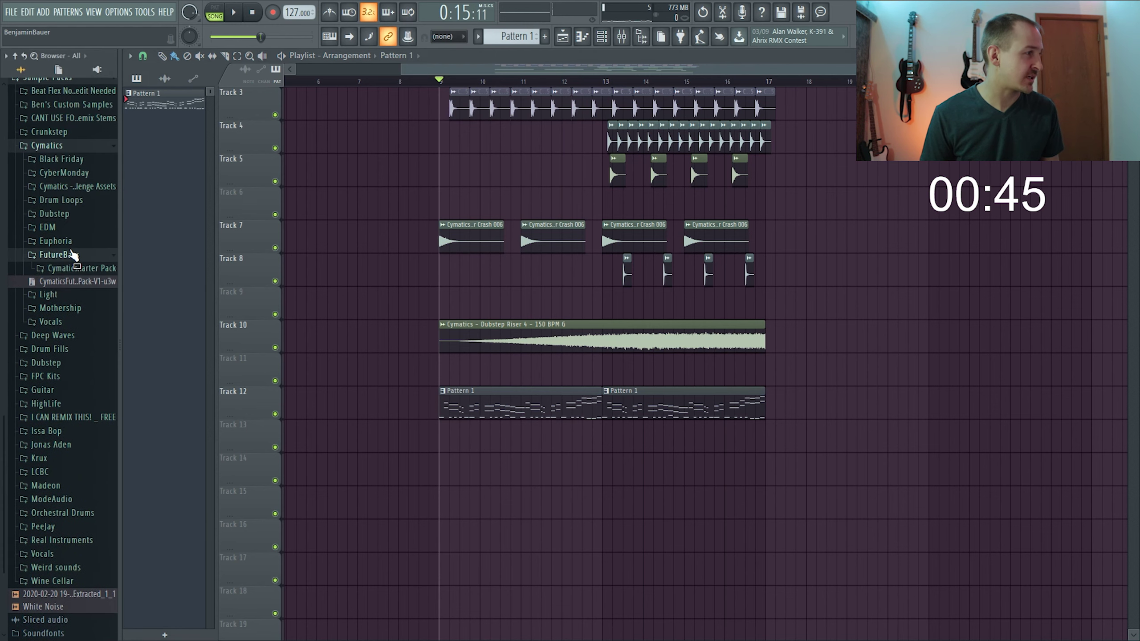
{"action": "scroll", "coordinate": [441, 471], "scroll_direction": "up", "scroll_amount": 2}
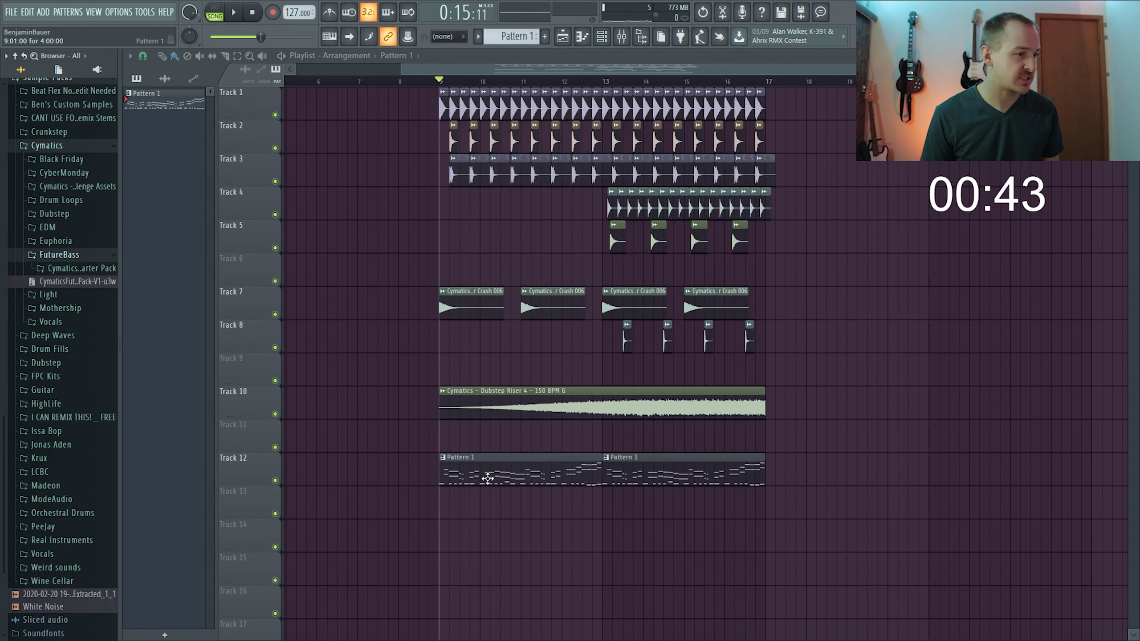
{"action": "right_click", "coordinate": [163, 116]}
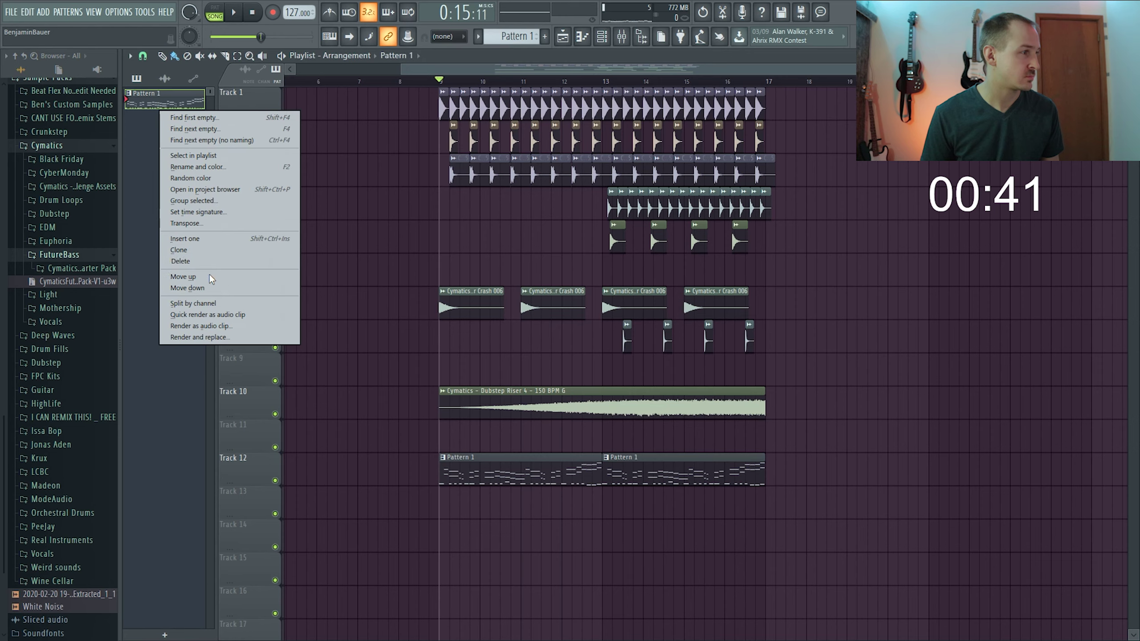
{"action": "left_click", "coordinate": [204, 307]}
{"action": "scroll", "coordinate": [459, 418], "scroll_direction": "down", "scroll_amount": 4}
{"action": "scroll", "coordinate": [459, 418], "scroll_direction": "down", "scroll_amount": 1}
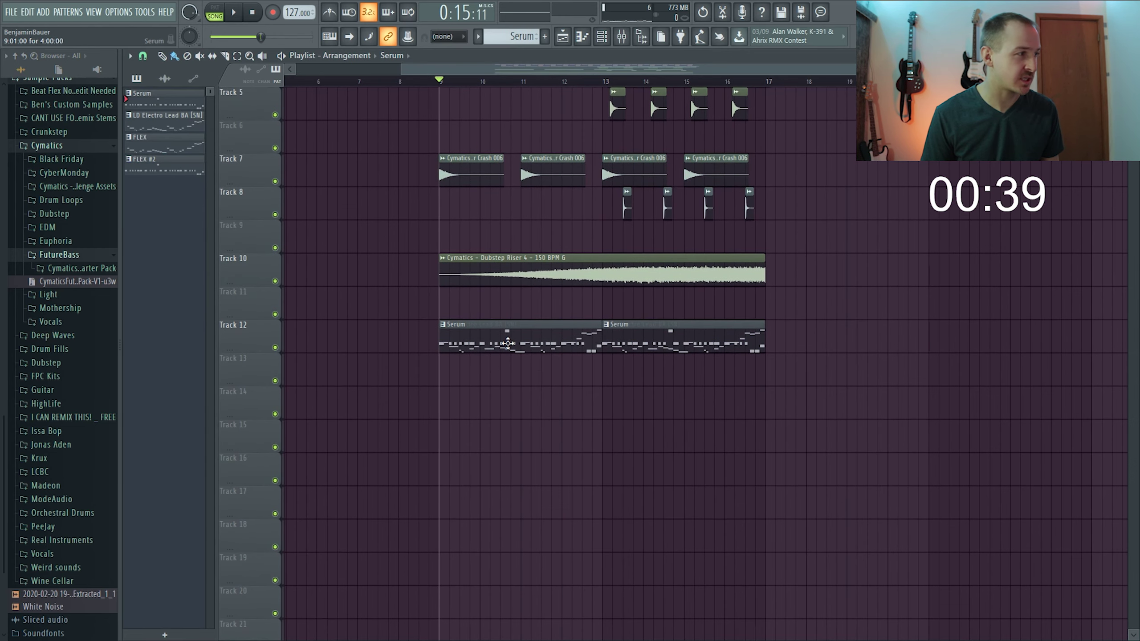
{"action": "left_click_drag", "start_coordinate": [179, 154], "coordinate": [448, 332]}
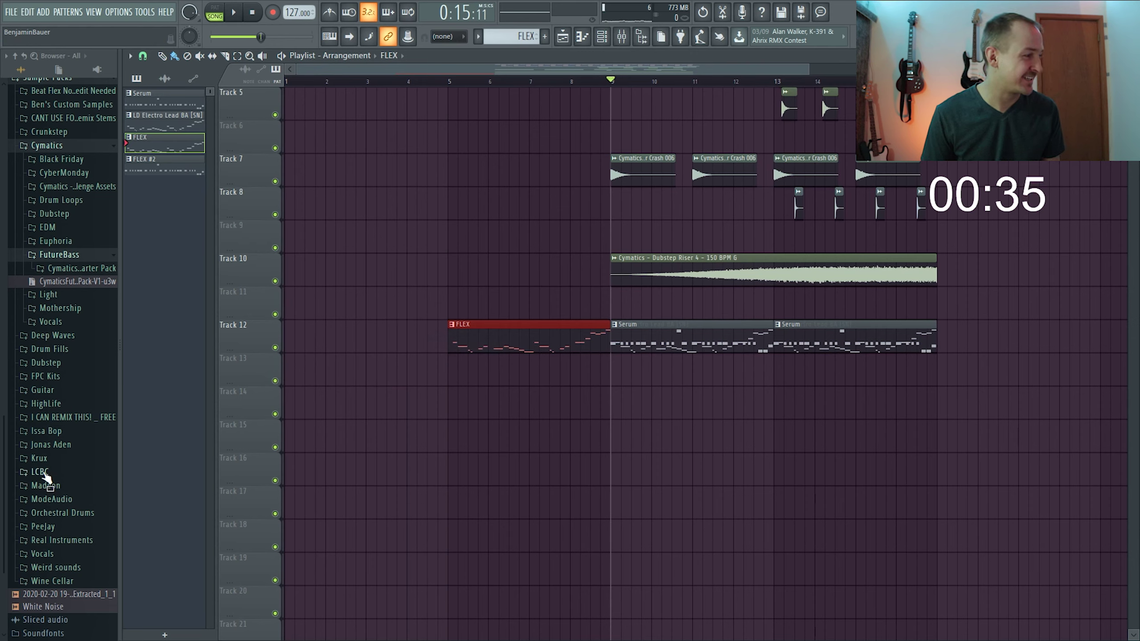
Browse the Jonas Aden, Cymatics and Mothership sample folders in the browser.
{"action": "left_click", "coordinate": [51, 444]}
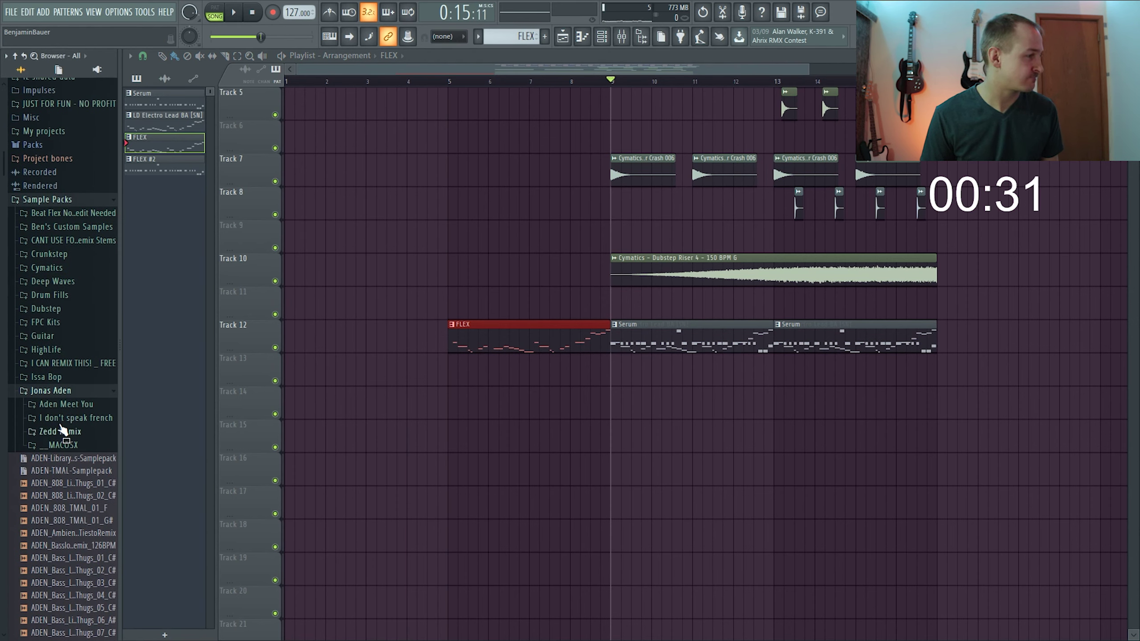
{"action": "left_click", "coordinate": [67, 392]}
{"action": "left_click", "coordinate": [53, 269]}
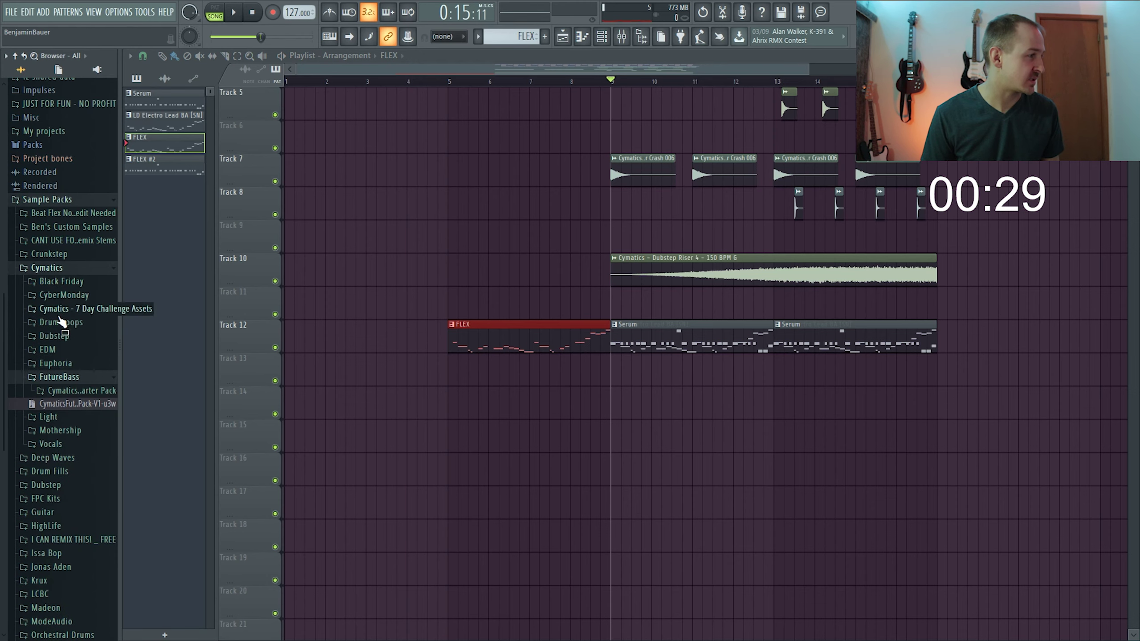
{"action": "left_click", "coordinate": [72, 381]}
{"action": "left_click", "coordinate": [67, 405]}
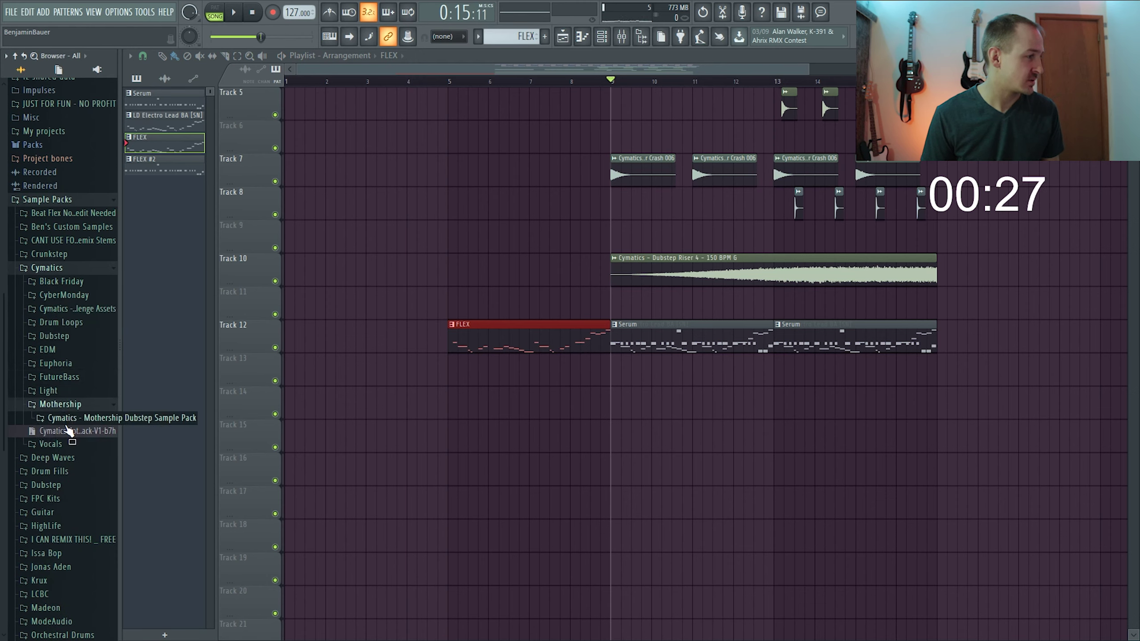
{"action": "left_click", "coordinate": [72, 418]}
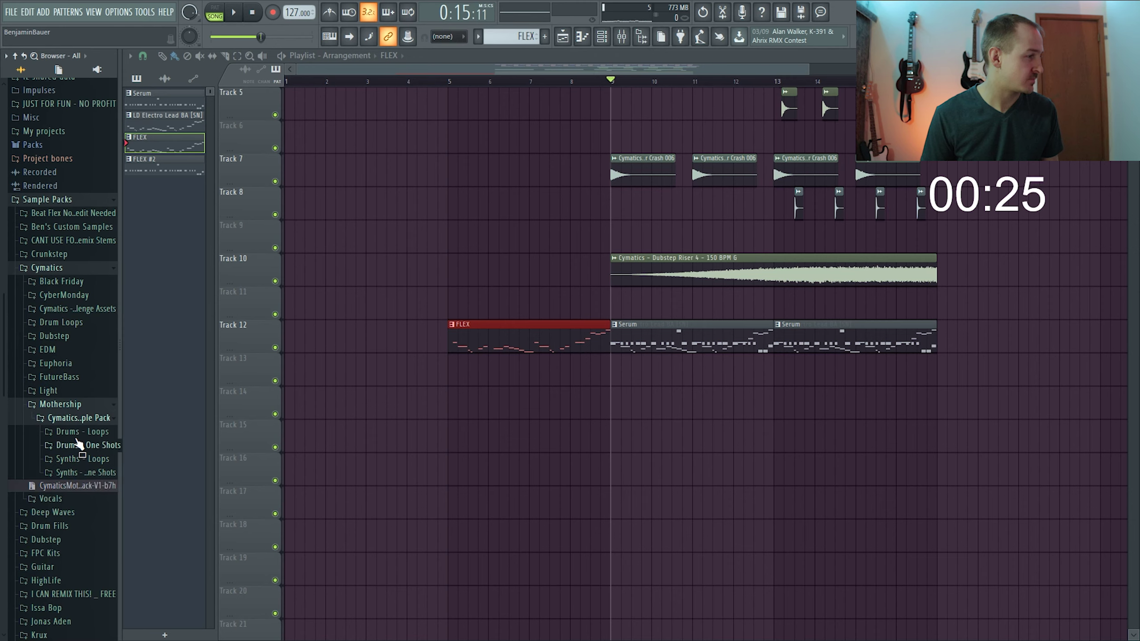
{"action": "left_click", "coordinate": [67, 404]}
Open the FutureBass starter pack's FX > Risers > White Noise samples folder.
{"action": "left_click", "coordinate": [69, 378]}
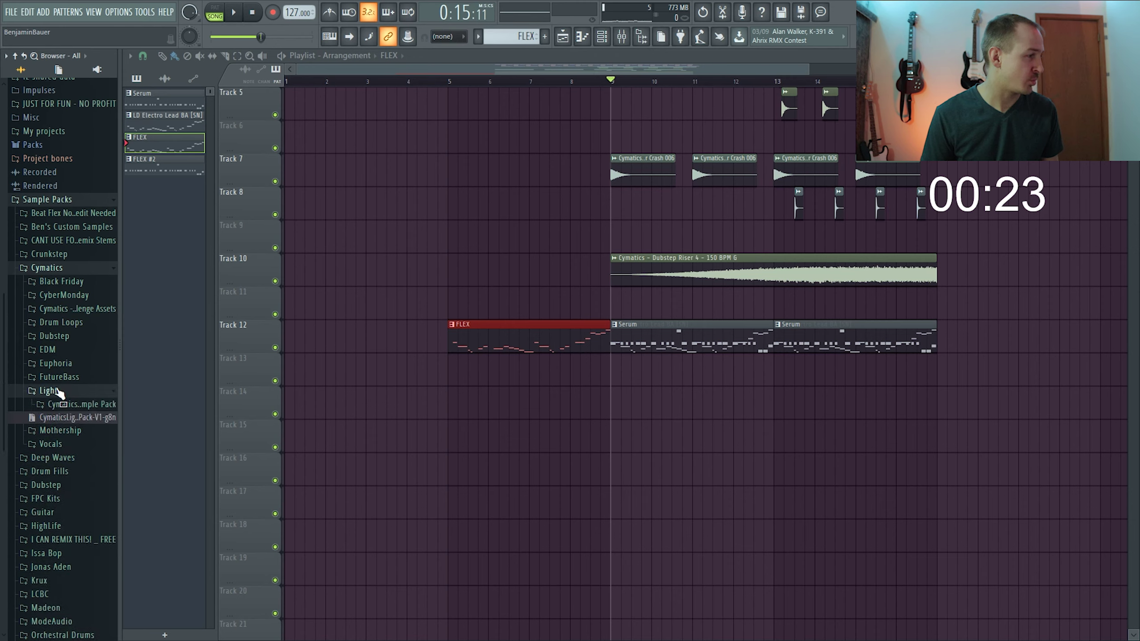
{"action": "left_click", "coordinate": [74, 391]}
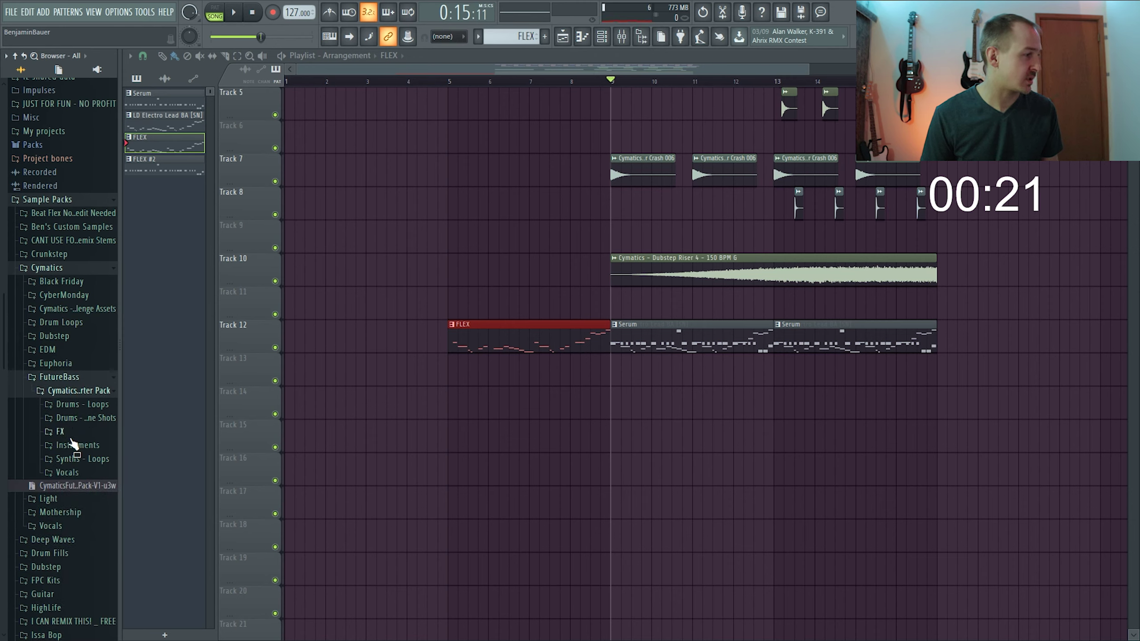
{"action": "left_click", "coordinate": [71, 431]}
{"action": "left_click", "coordinate": [78, 459]}
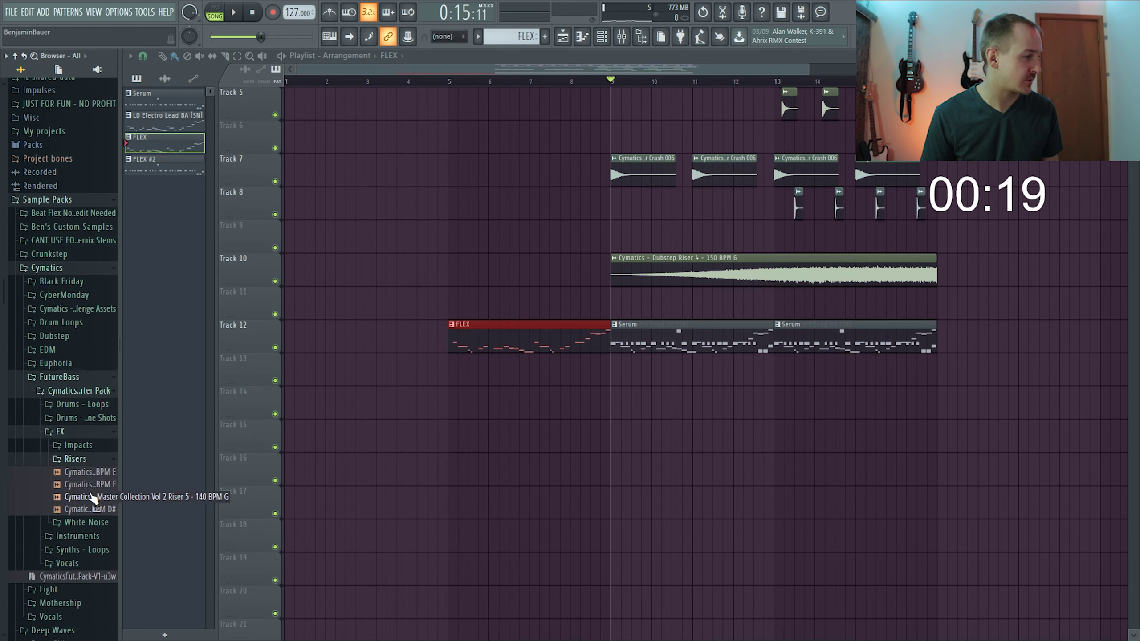
{"action": "left_click", "coordinate": [88, 523]}
Place White Noise Down 2 on Track 13 and fit it to tempo from 160 BPM.
{"action": "left_click_drag", "start_coordinate": [92, 543], "coordinate": [514, 377]}
{"action": "left_click", "coordinate": [471, 358]}
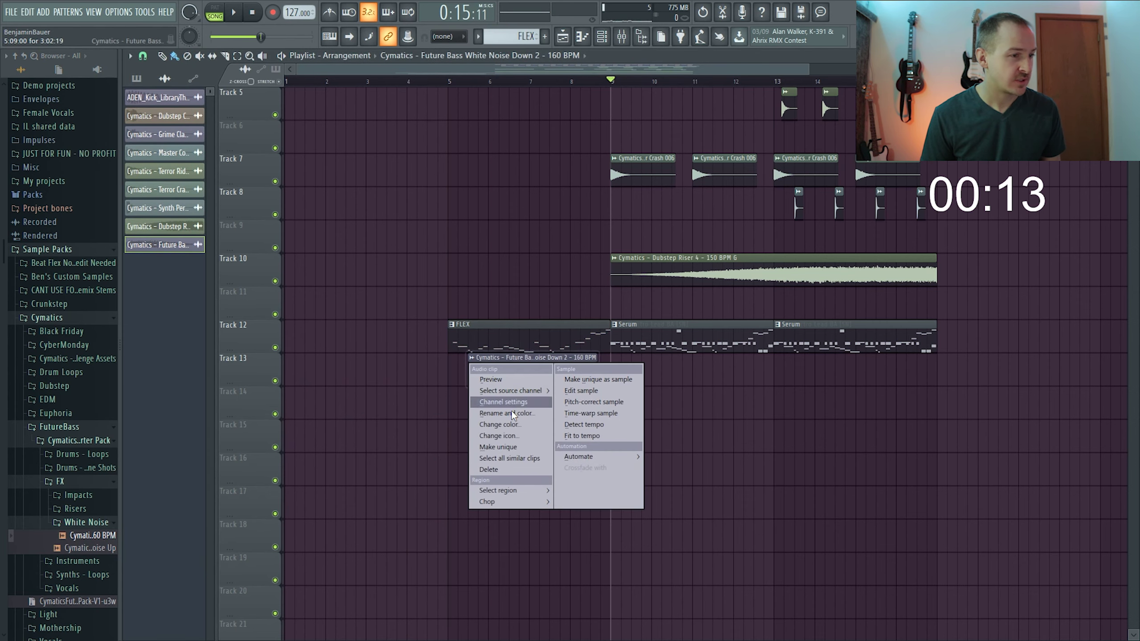
{"action": "left_click", "coordinate": [580, 437]}
{"action": "left_click", "coordinate": [579, 438]}
{"action": "type", "text": "160"}
{"action": "key", "text": "Return"}
Move the sweep to start at bar 5, then drop White Noise Up onto Track 14.
{"action": "left_click_drag", "start_coordinate": [602, 378], "coordinate": [691, 379]}
{"action": "key", "text": "space"}
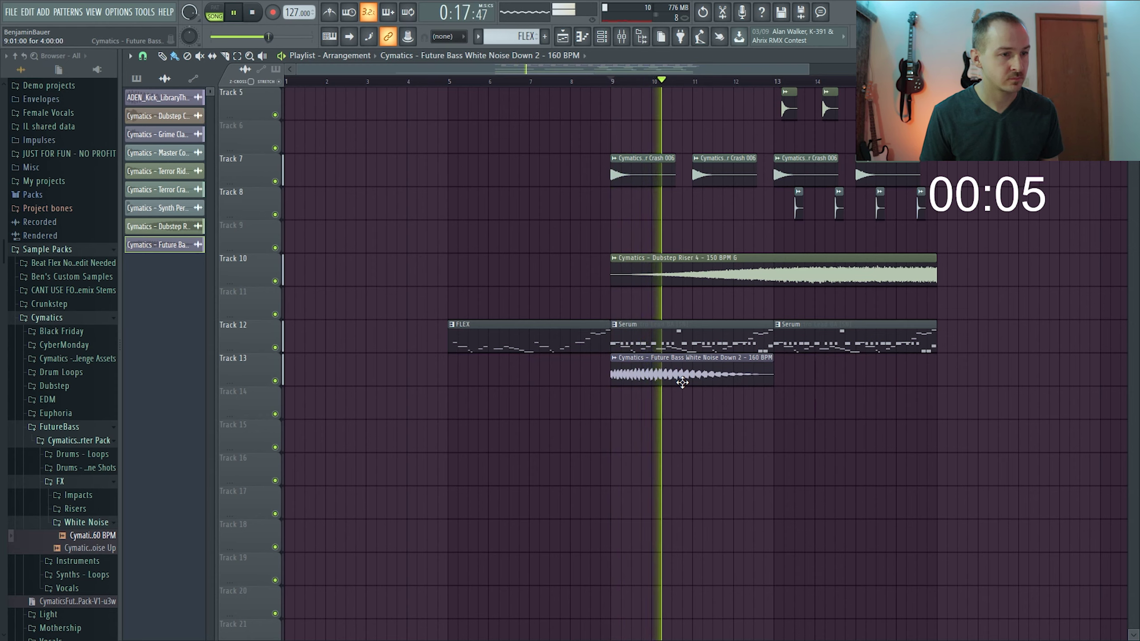
{"action": "key", "text": "space"}
{"action": "left_click_drag", "start_coordinate": [682, 382], "coordinate": [521, 378]}
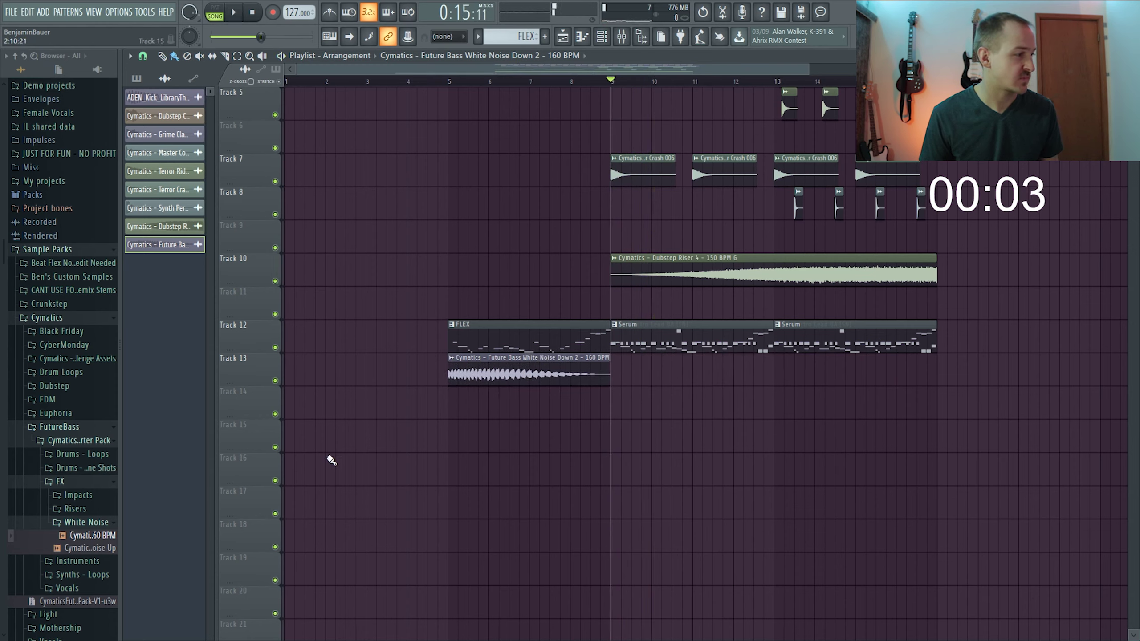
{"action": "left_click_drag", "start_coordinate": [85, 550], "coordinate": [450, 410]}
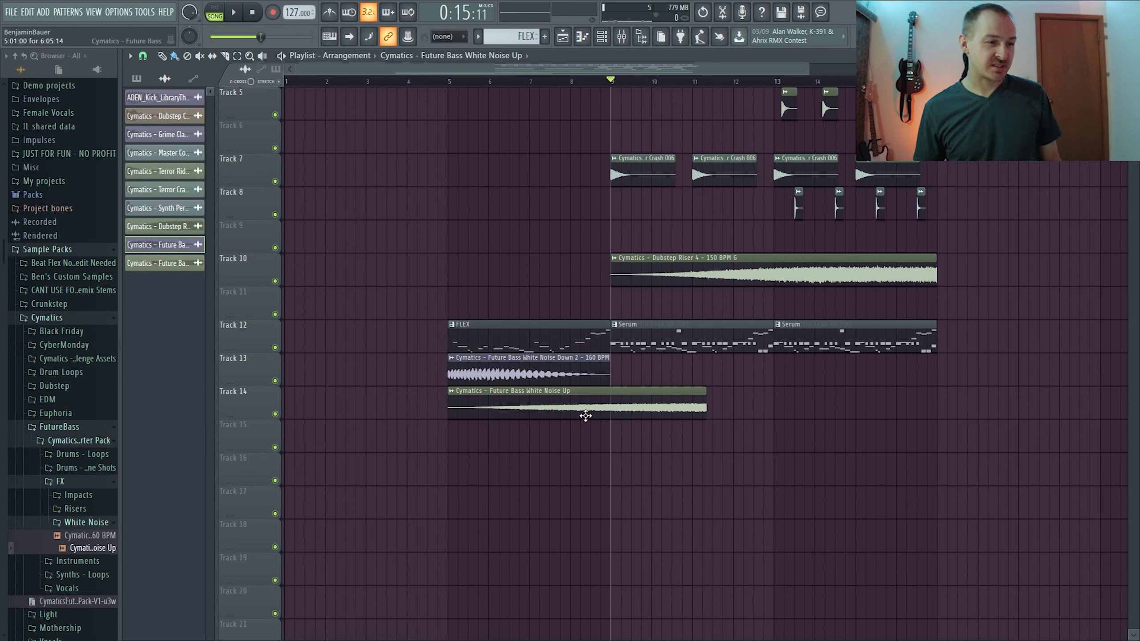
Slide the White Noise Up clip left so it ends exactly at bar 9.
{"action": "left_click_drag", "start_coordinate": [586, 416], "coordinate": [487, 406]}
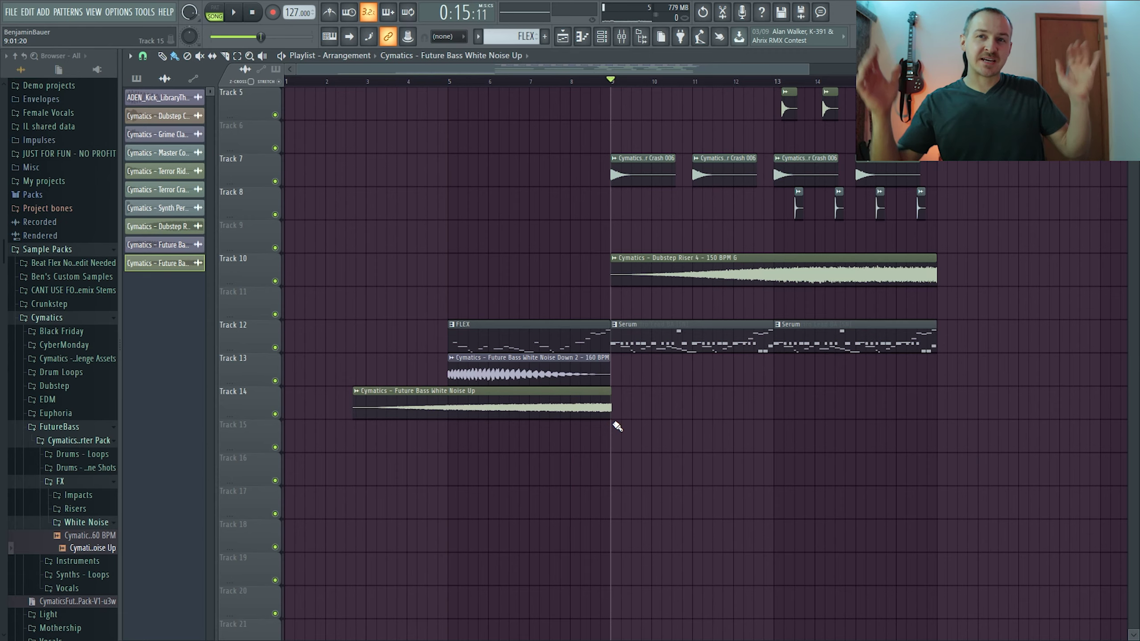
{"action": "scroll", "coordinate": [796, 468], "scroll_direction": "down", "scroll_amount": 2, "text": "ctrl"}
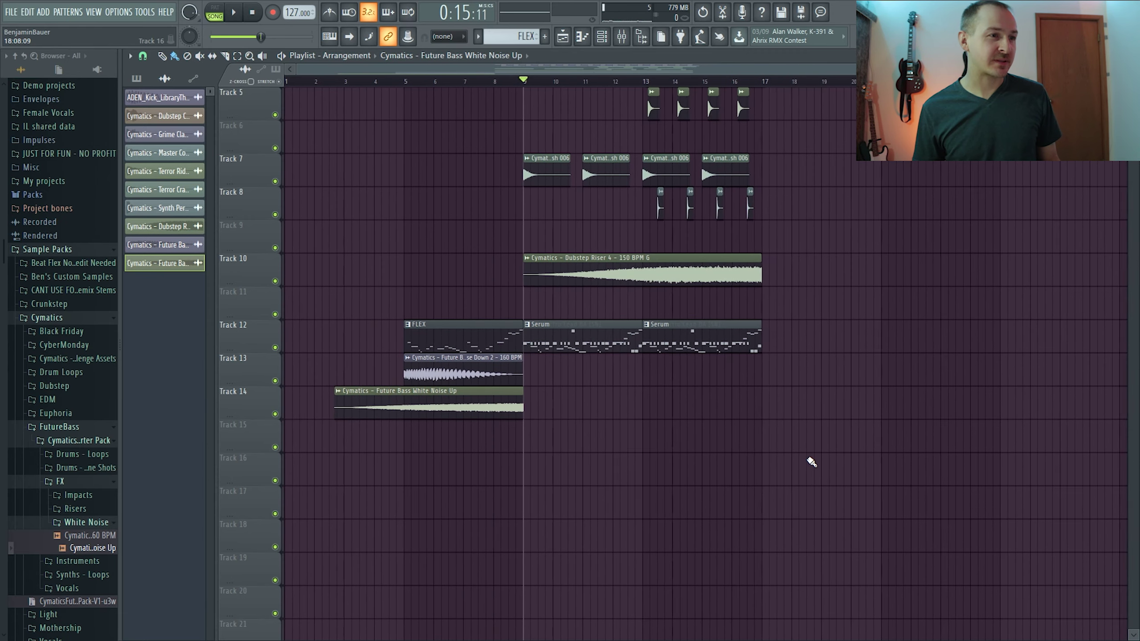
{"action": "scroll", "coordinate": [776, 464], "scroll_direction": "up", "scroll_amount": 4}
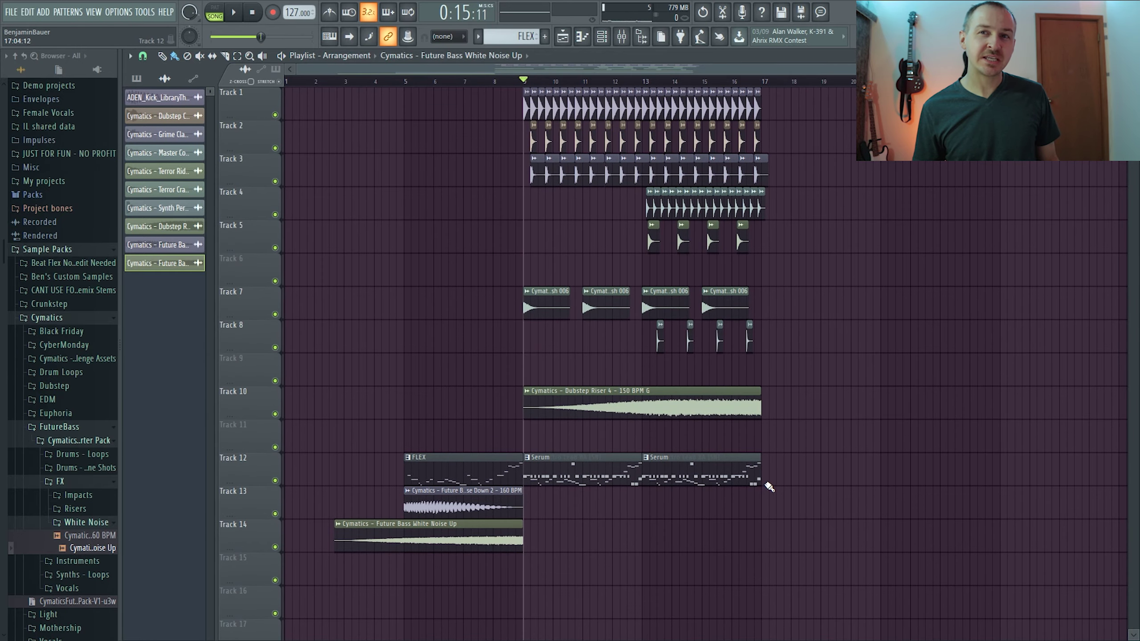